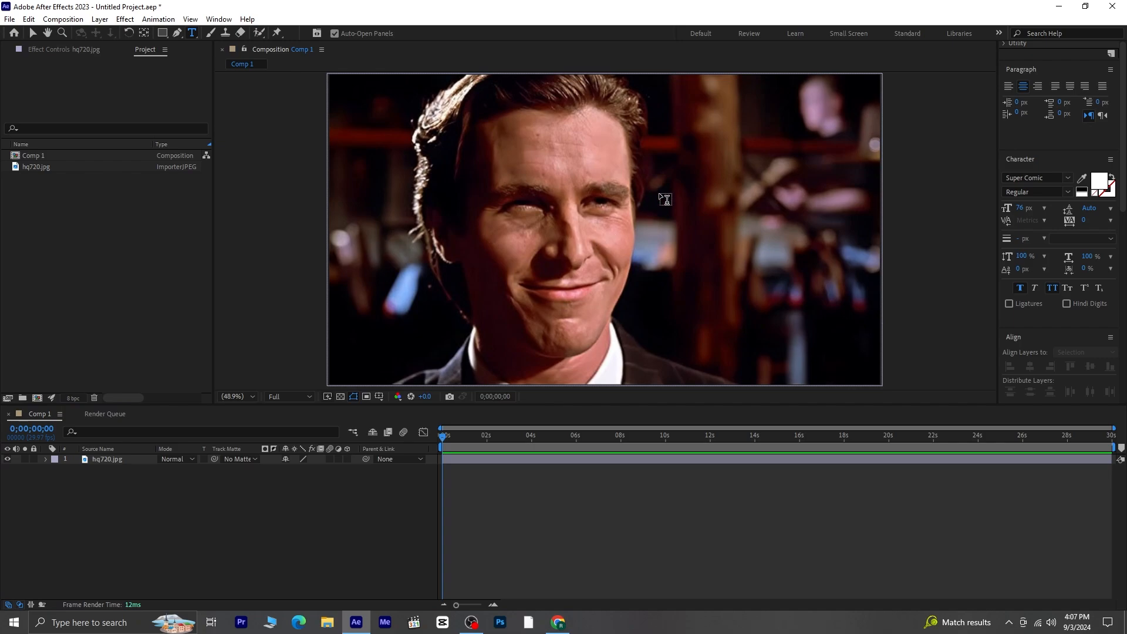
# Add the text "Did you know I'm utterly insane?" split over two lines after "I'm" and place it beside the man's chin.
pyautogui.click(655, 194)
pyautogui.write("Did you know I'm utterly insane?")
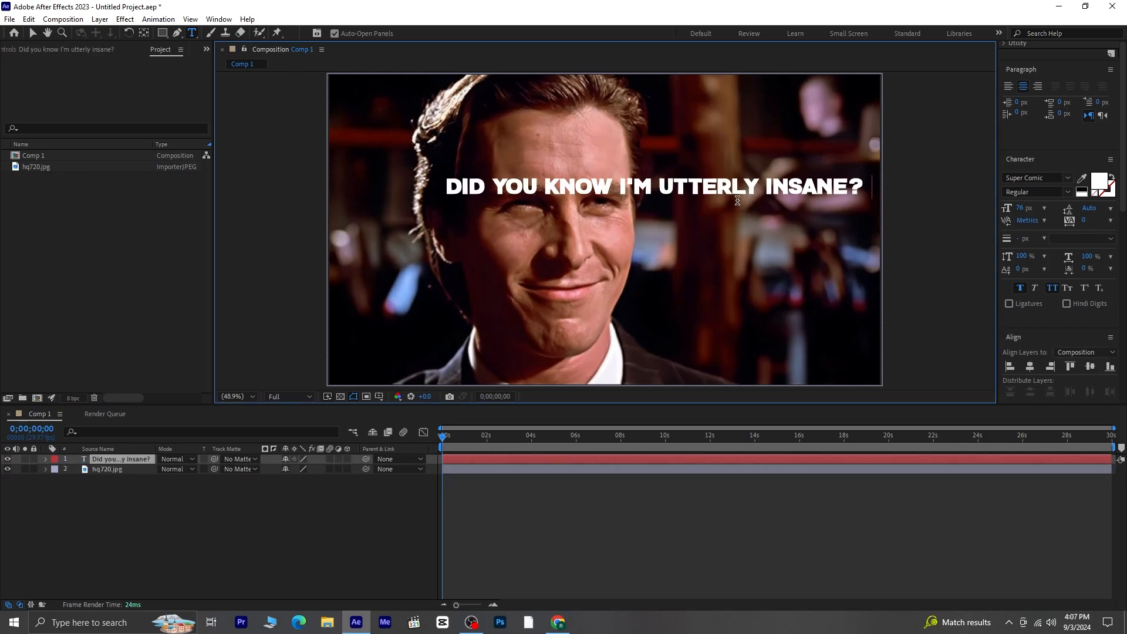
pyautogui.click(660, 185)
pyautogui.press('Return')
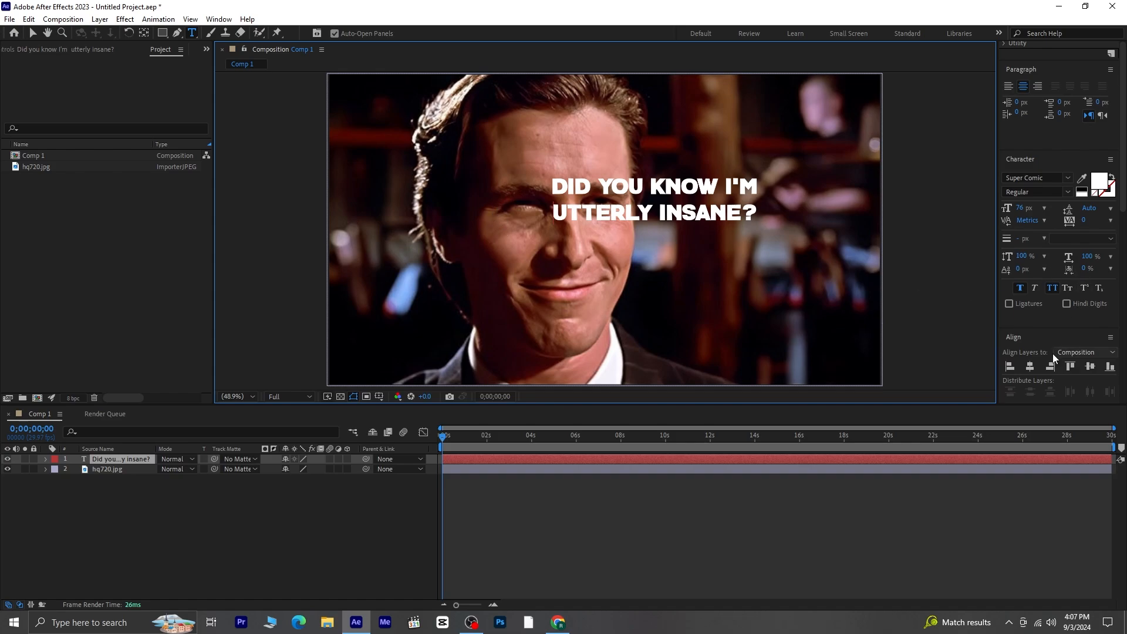
pyautogui.click(33, 33)
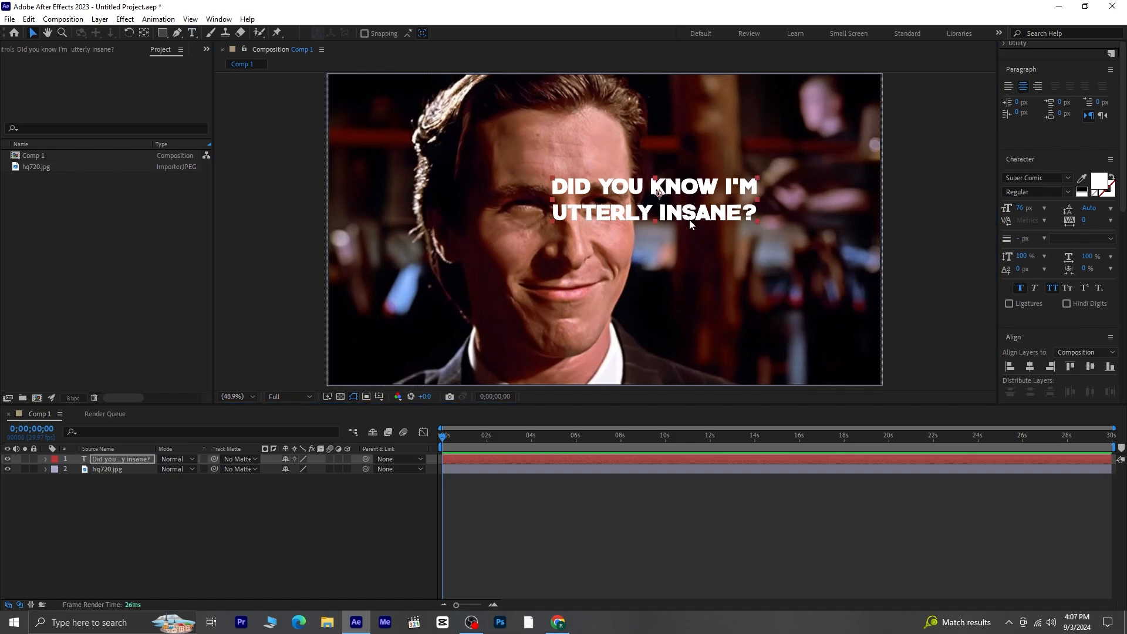
pyautogui.moveTo(691, 224); pyautogui.dragTo(792, 297)
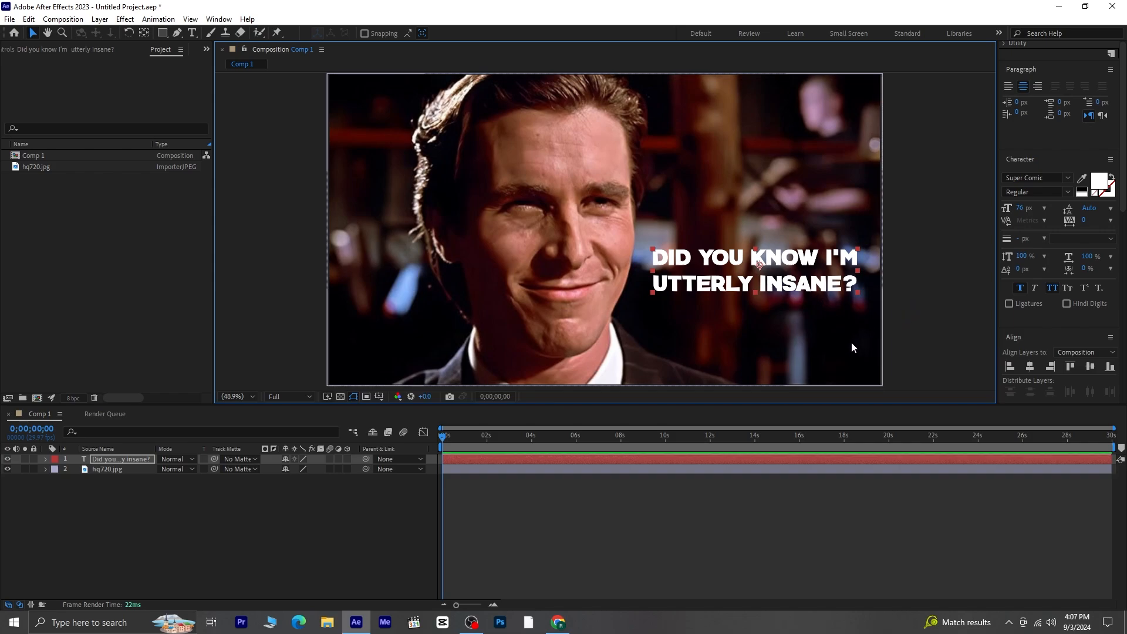
# Apply the Glow effect to the text layer with a glow radius of 54 and an intensity of 1.8.
pyautogui.scroll(5, 1092, 132)
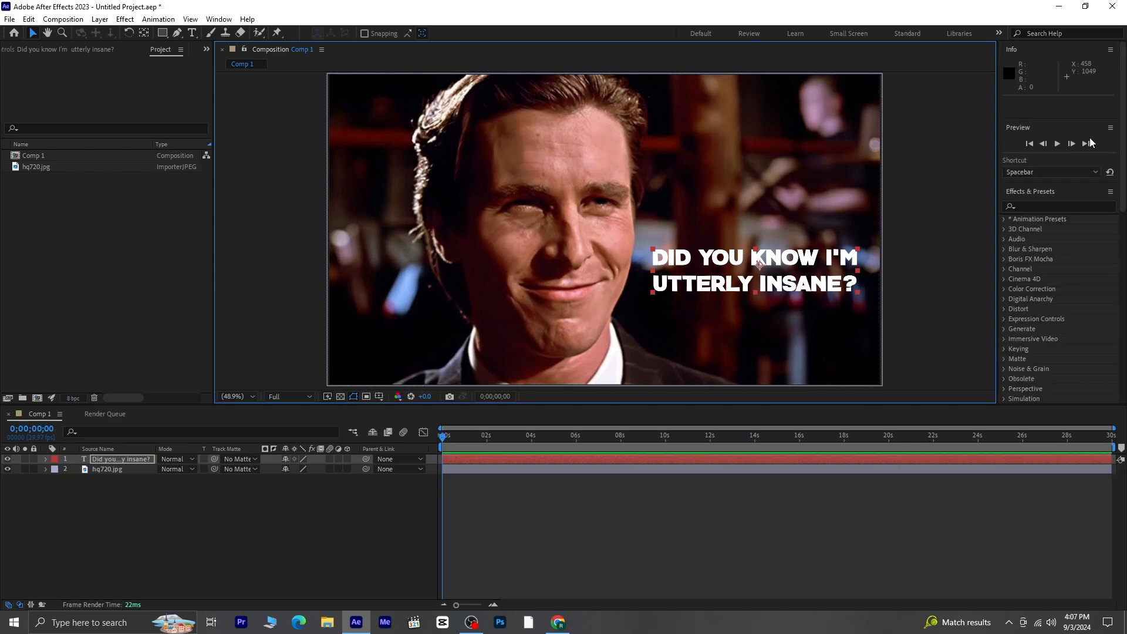
pyautogui.click(1039, 206)
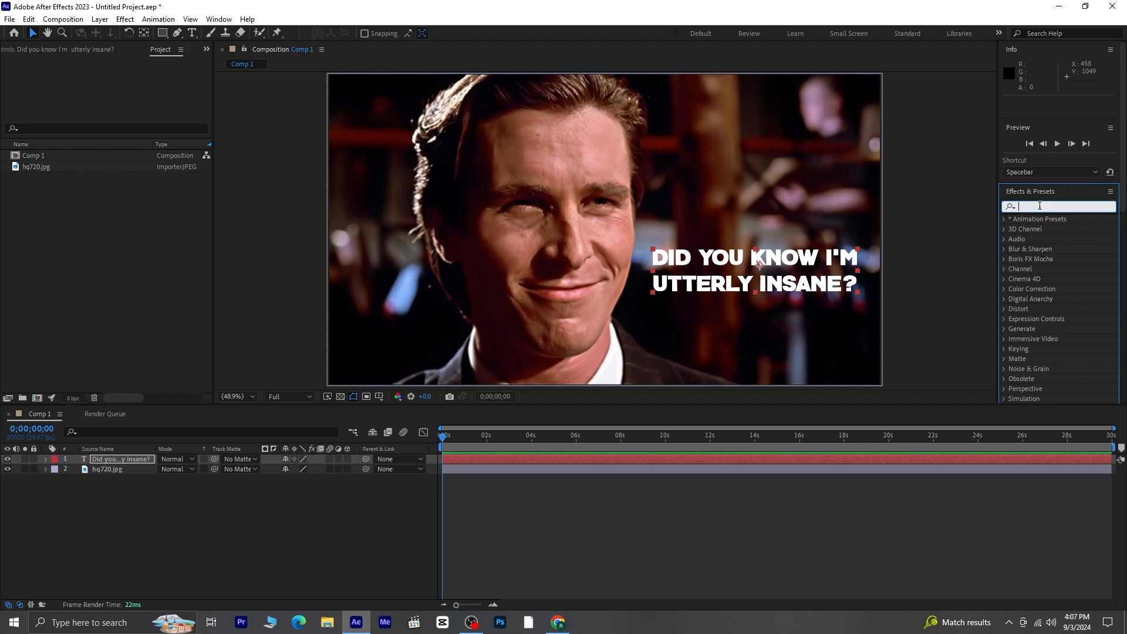
pyautogui.write('glow')
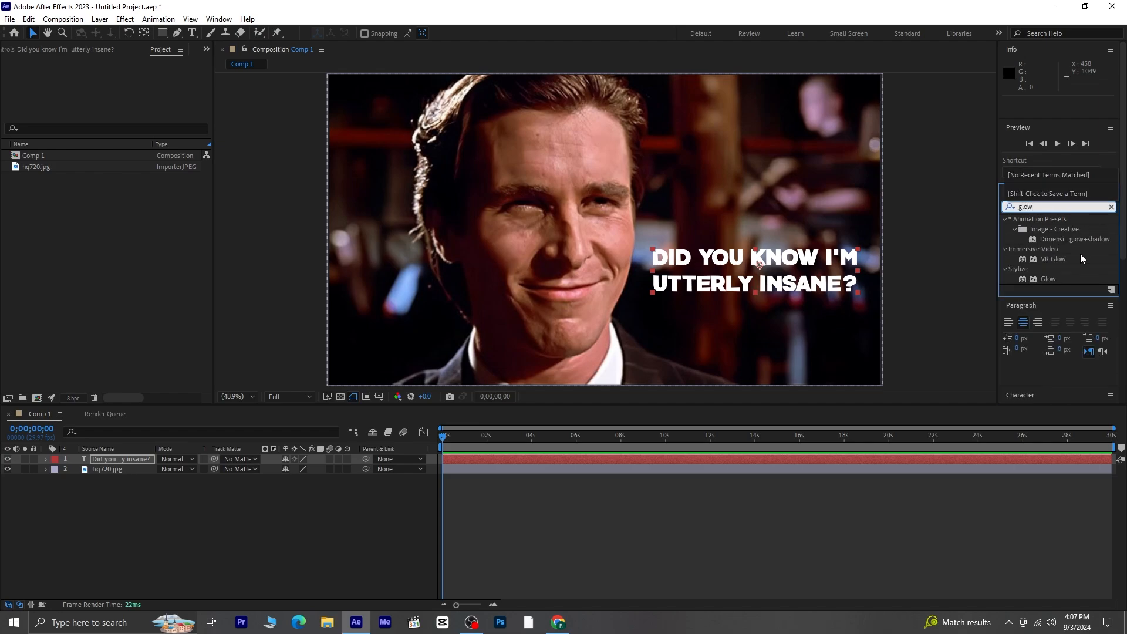
pyautogui.doubleClick(1048, 280)
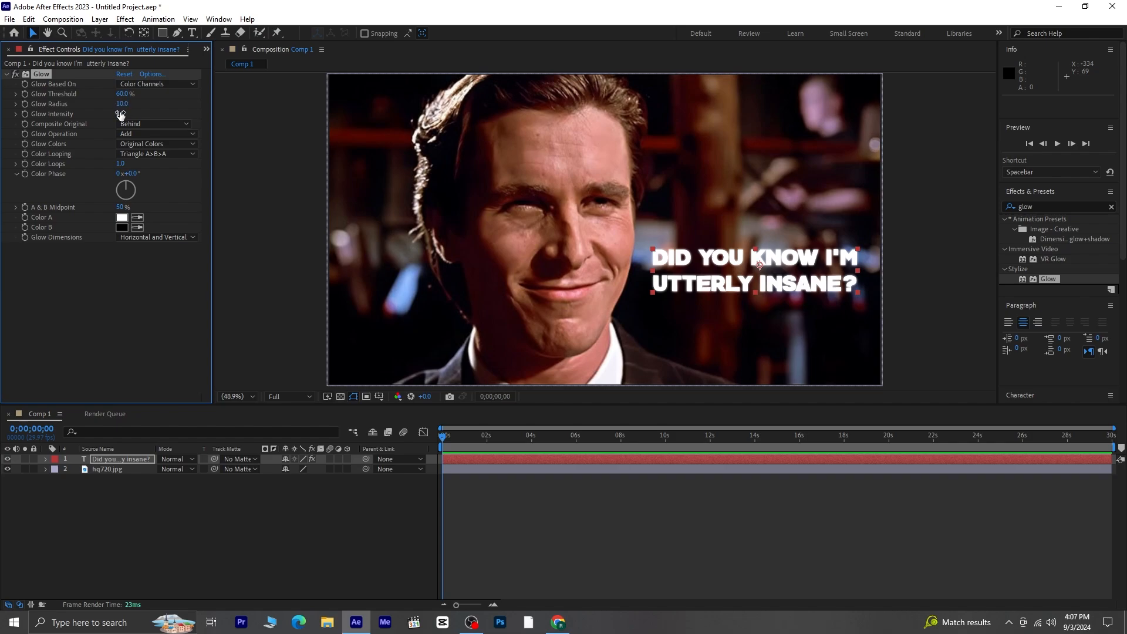
pyautogui.moveTo(129, 113)
pyautogui.mouseDown()
pyautogui.moveTo(184, 115)
pyautogui.moveTo(122, 124)
pyautogui.moveTo(170, 119)
pyautogui.moveTo(130, 103)
pyautogui.mouseUp()
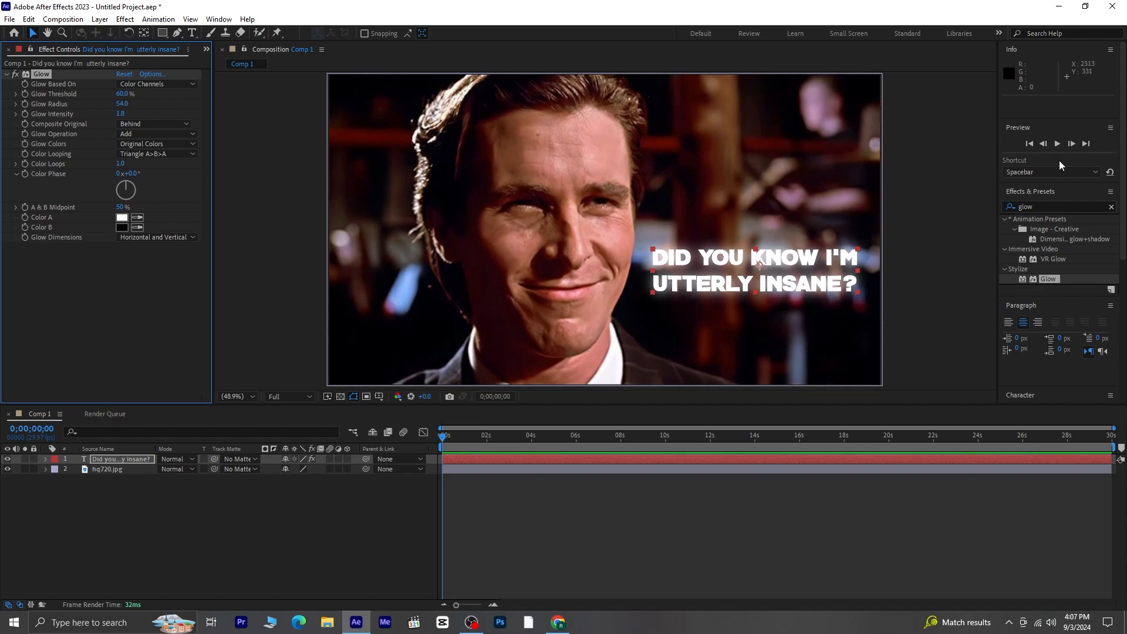
# Apply a Drop Shadow effect to the text layer with 63% opacity and a softness of 100.
pyautogui.click(1033, 203)
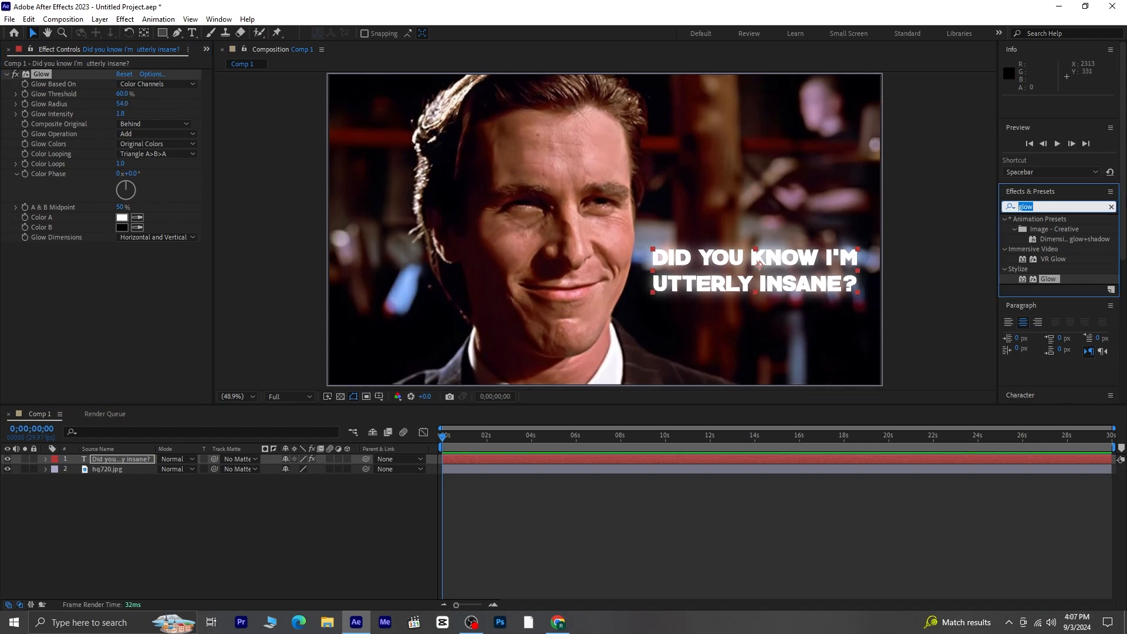
pyautogui.write('drop')
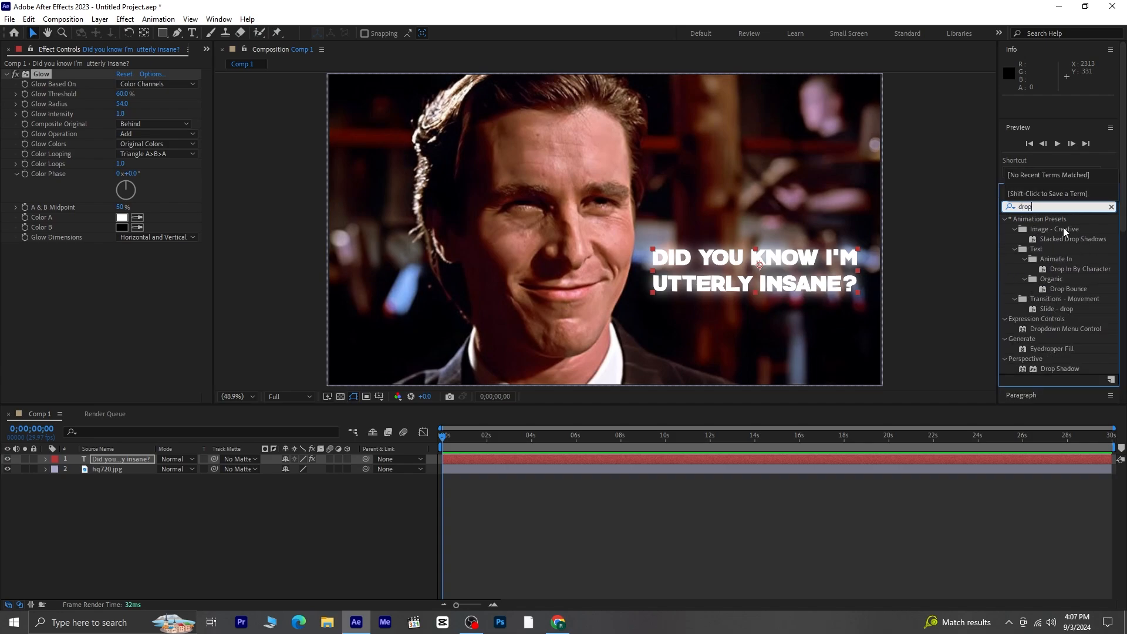
pyautogui.doubleClick(1049, 371)
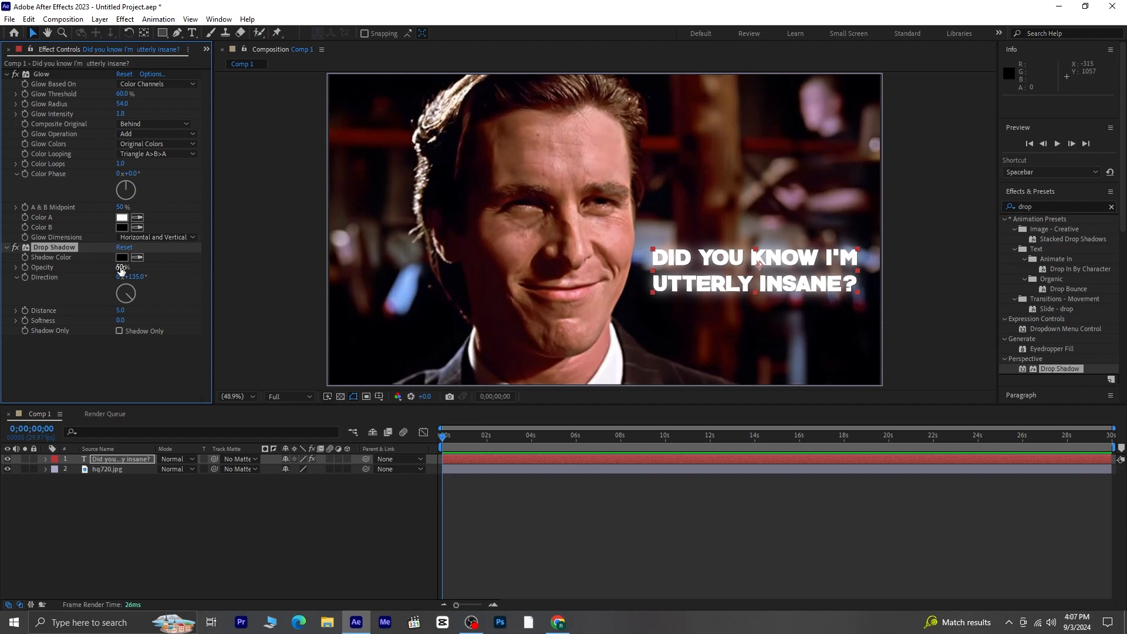
pyautogui.moveTo(119, 268); pyautogui.dragTo(130, 267)
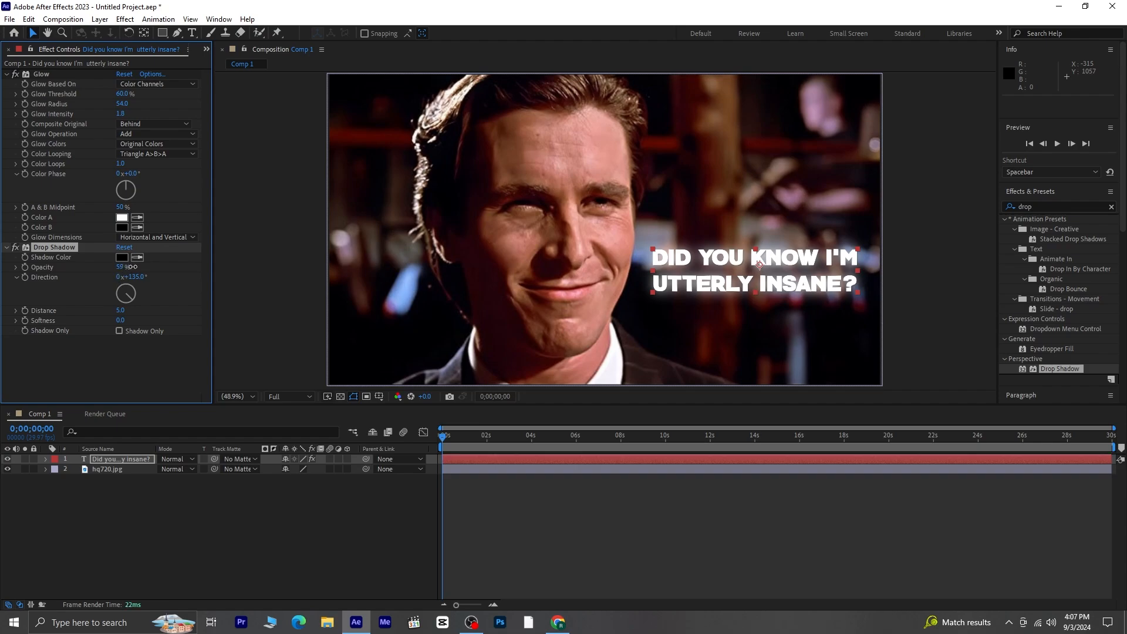
pyautogui.click(121, 320)
pyautogui.write('100')
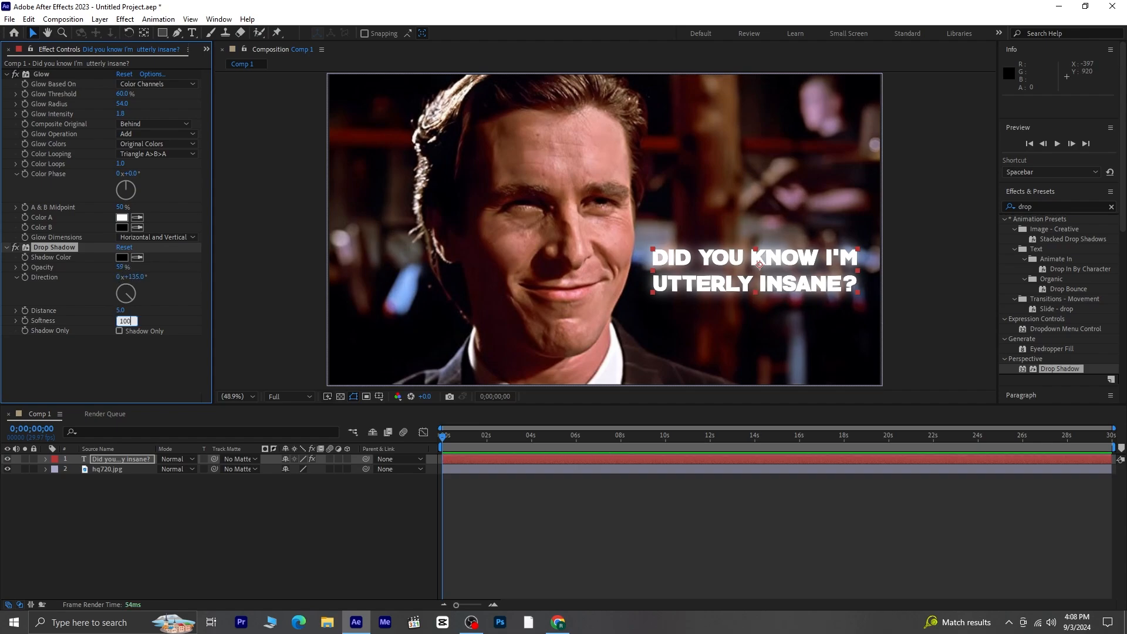
pyautogui.press('Return')
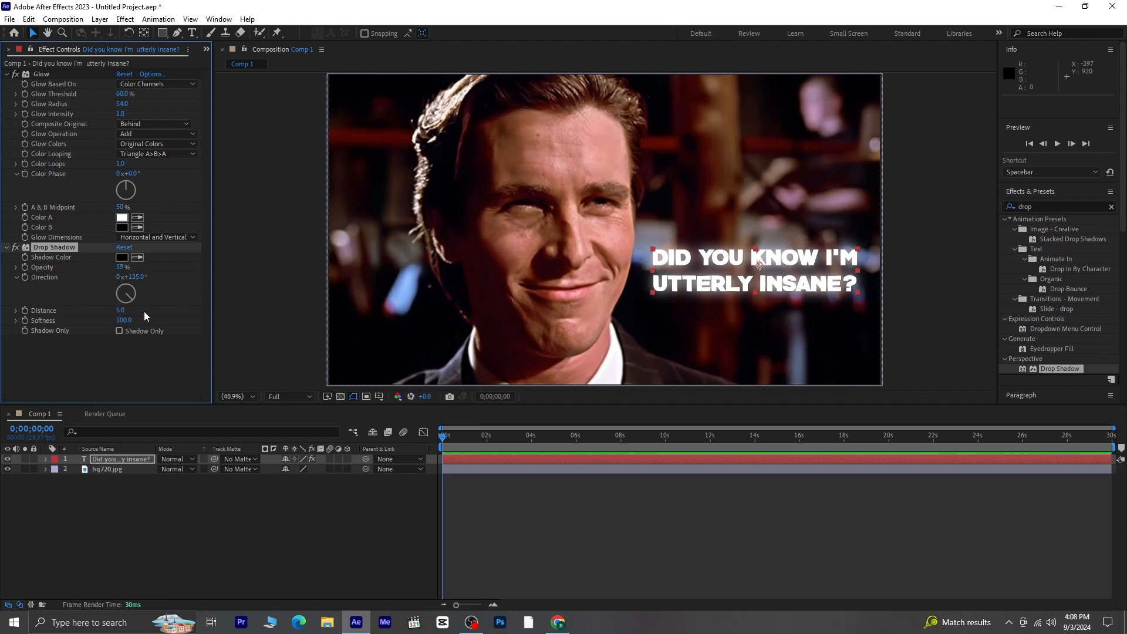
pyautogui.moveTo(120, 268); pyautogui.dragTo(125, 268)
pyautogui.click(125, 389)
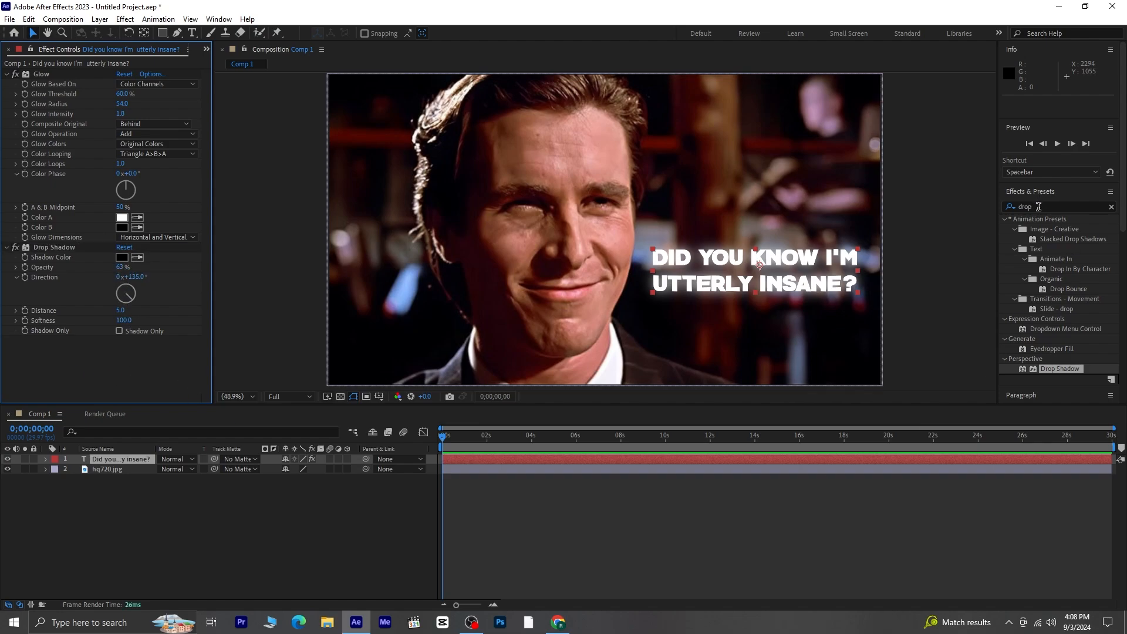
# Find the Gradient Ramp effect and apply it to the text layer above the Glow effect.
pyautogui.doubleClick(1039, 206)
pyautogui.write('gra')
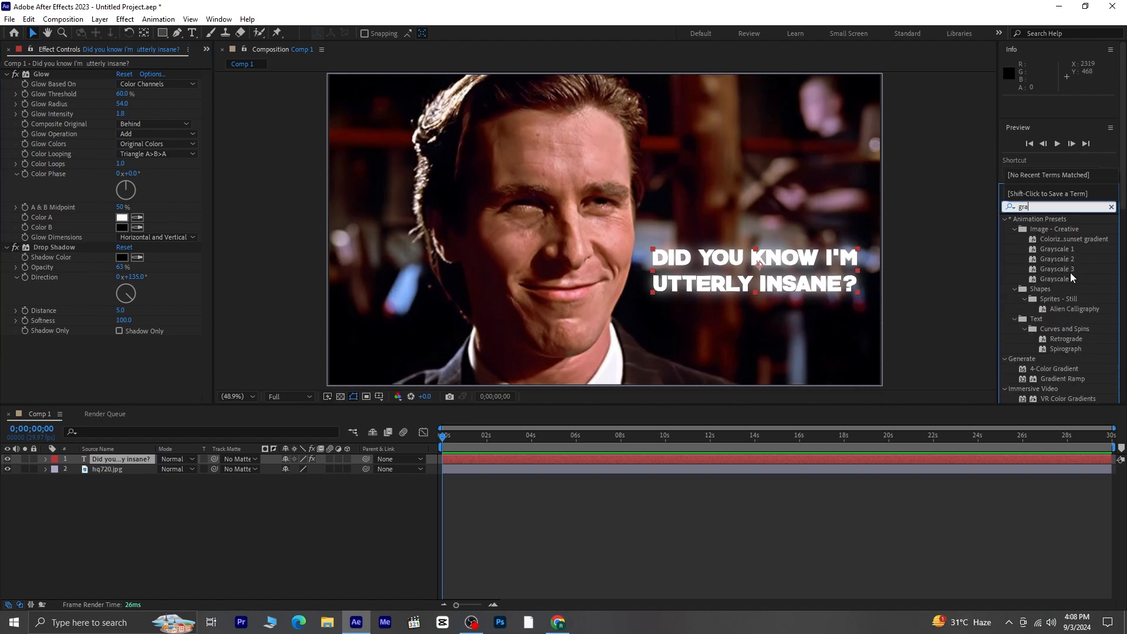
pyautogui.moveTo(1053, 381); pyautogui.dragTo(123, 77)
# Set the Gradient Ramp's start color to white FFFFFF and its end color to red E10404.
pyautogui.click(121, 94)
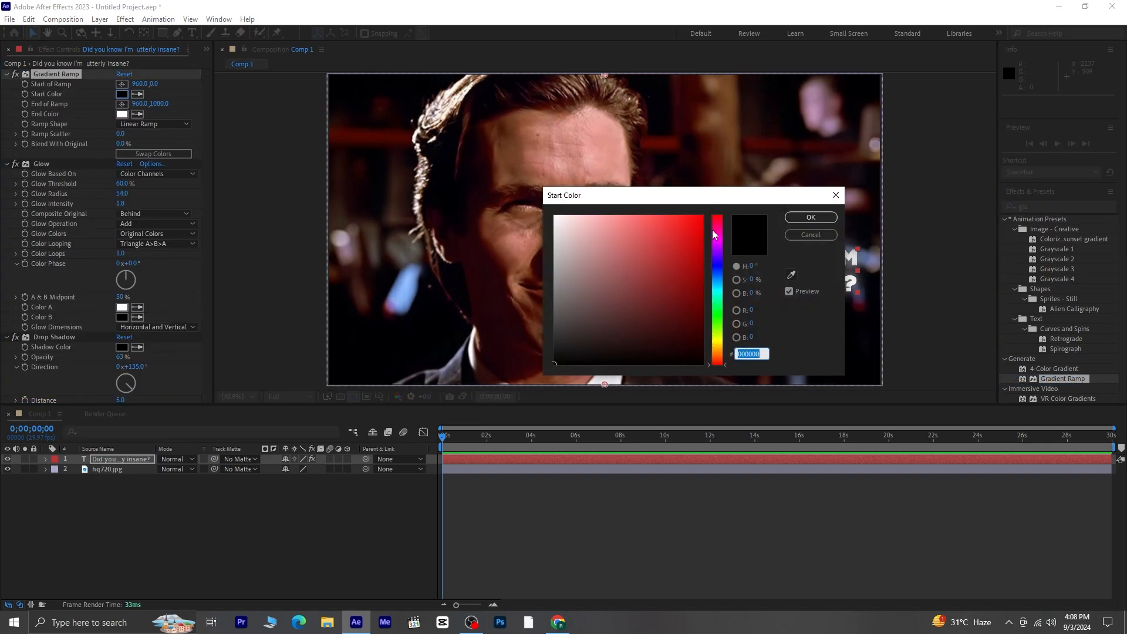
pyautogui.moveTo(699, 222); pyautogui.dragTo(500, 212)
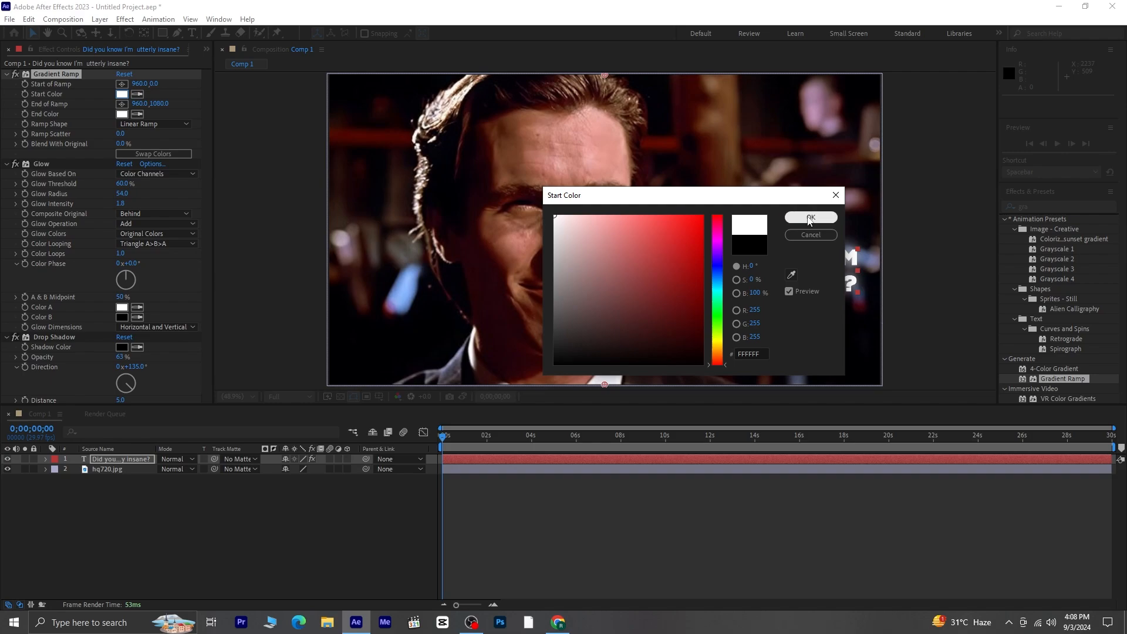
pyautogui.click(810, 218)
pyautogui.click(122, 114)
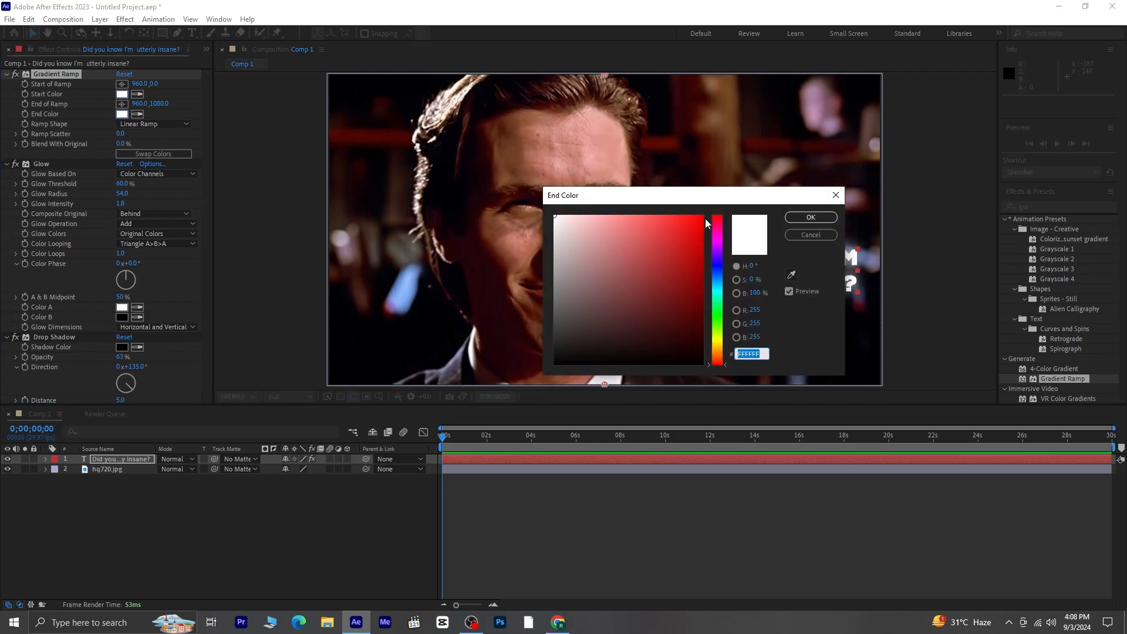
pyautogui.moveTo(696, 223); pyautogui.dragTo(700, 232)
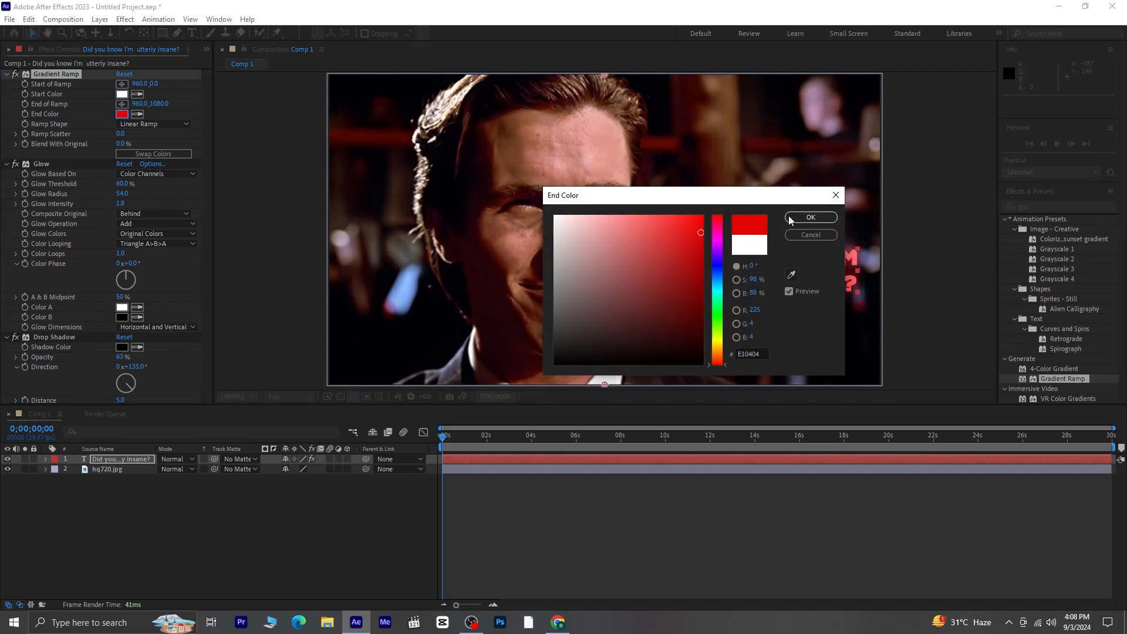
pyautogui.click(811, 217)
# Position the ramp's start above the text at about 1499, 497 and its end below the text at about 1497, 826.
pyautogui.click(122, 84)
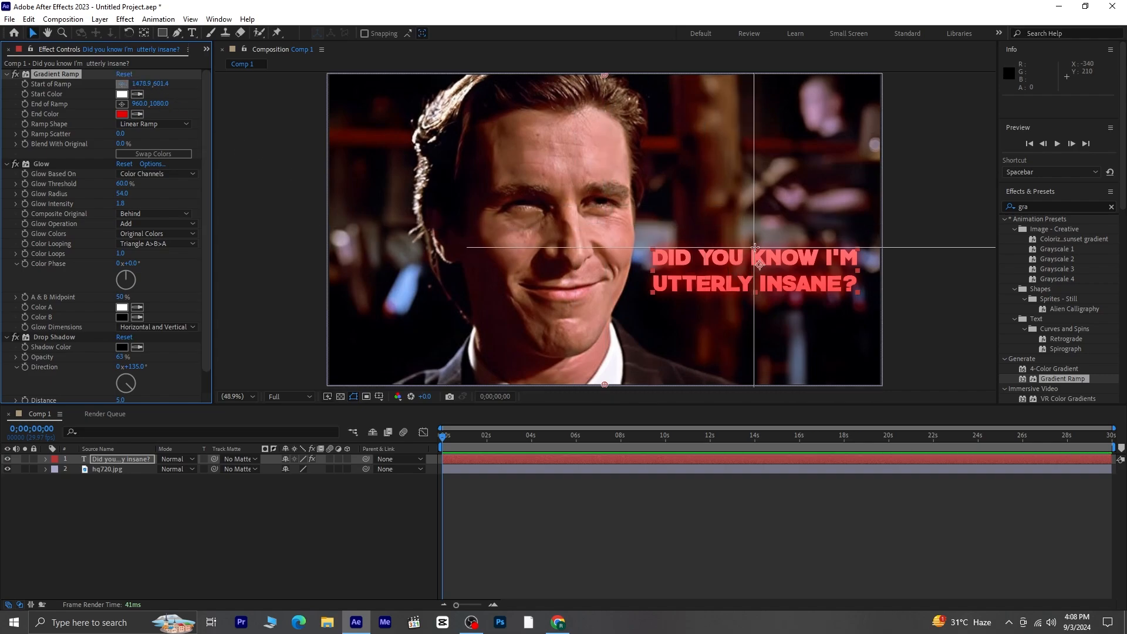
pyautogui.click(755, 247)
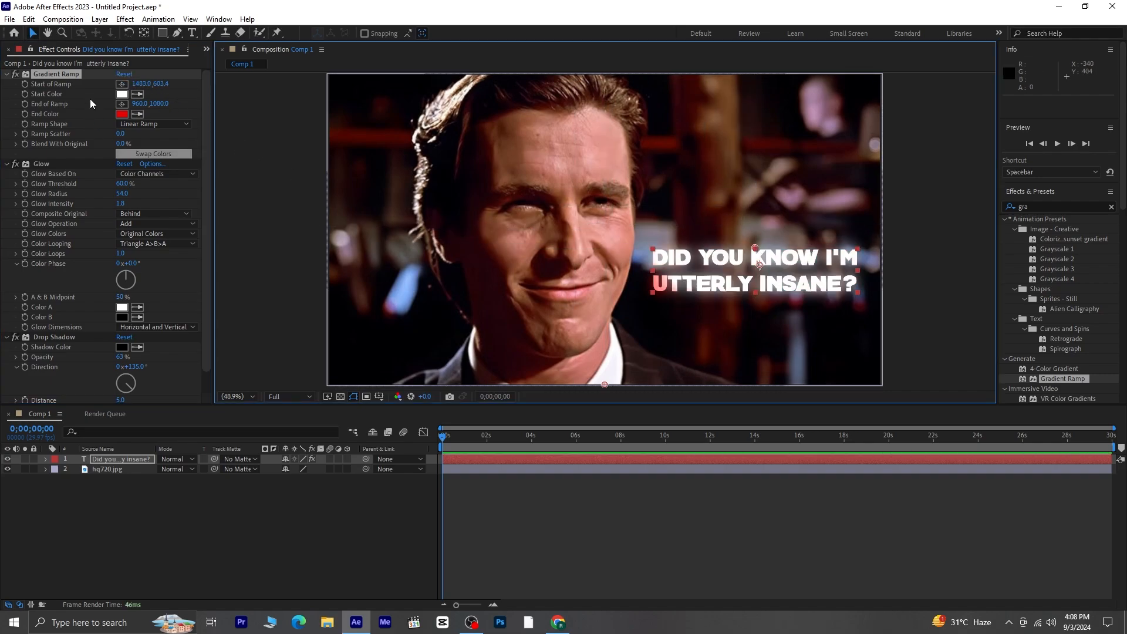
pyautogui.click(122, 103)
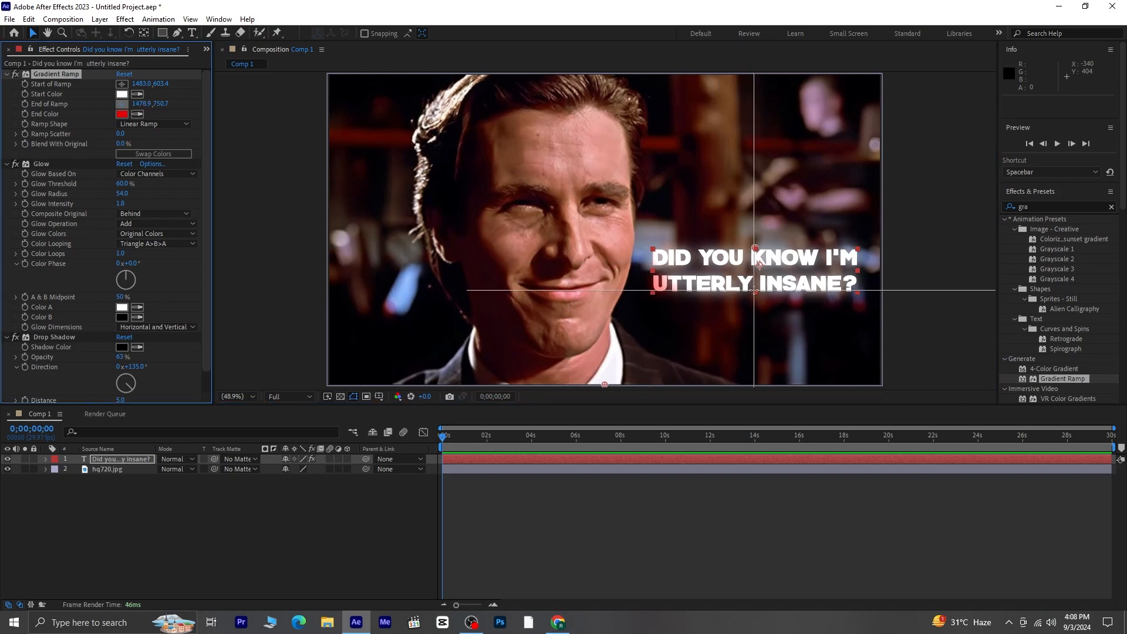
pyautogui.click(756, 290)
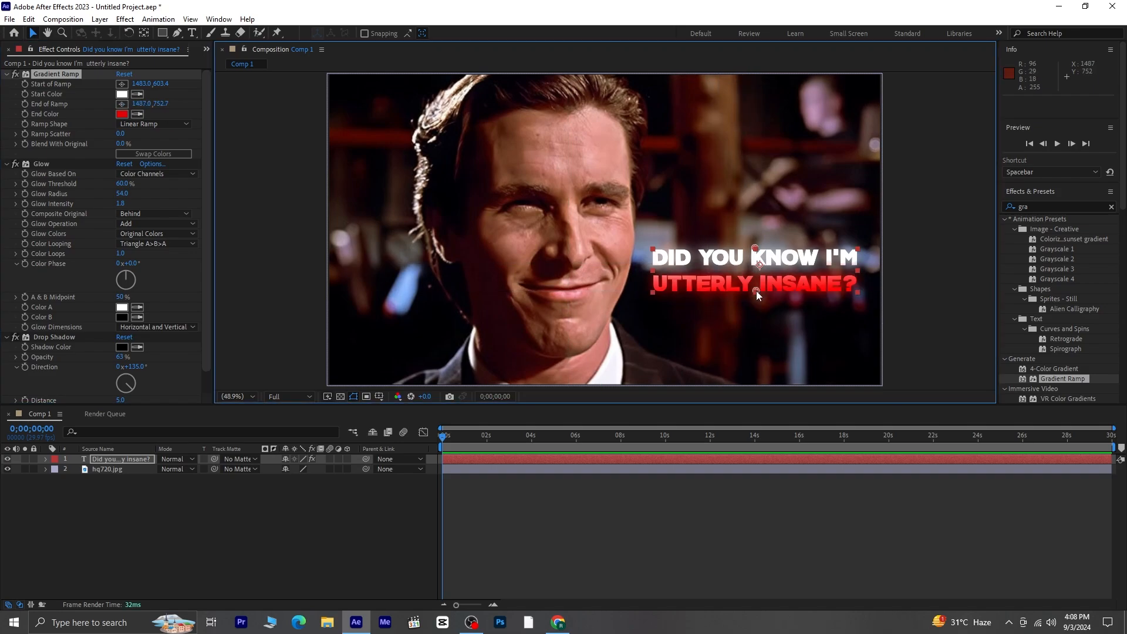
pyautogui.moveTo(756, 290); pyautogui.dragTo(758, 311)
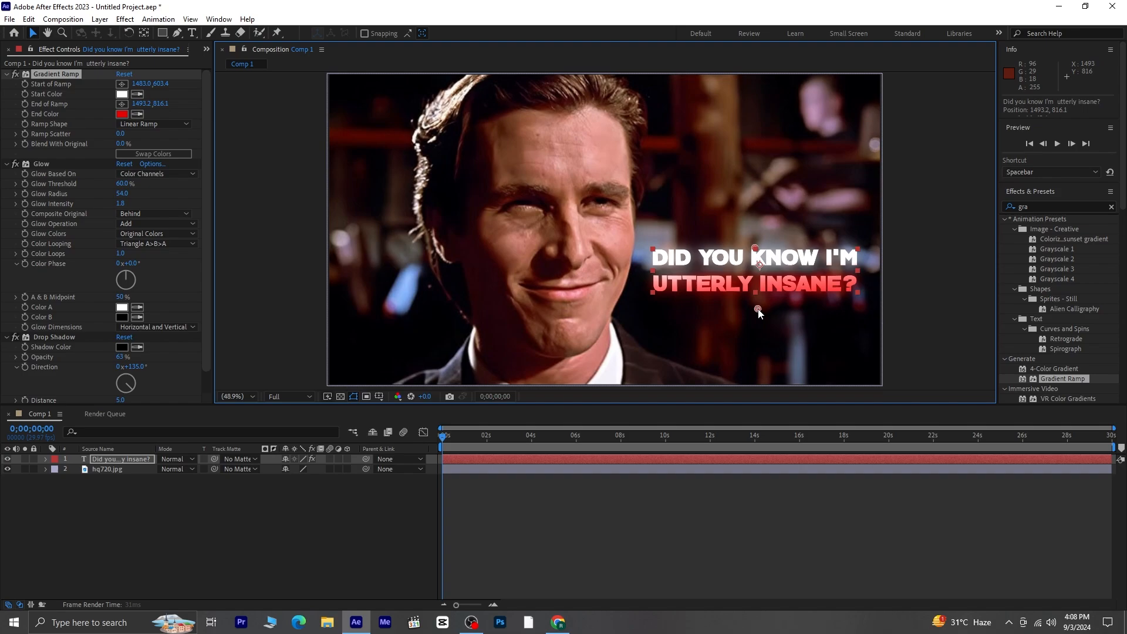
pyautogui.moveTo(757, 249); pyautogui.dragTo(760, 215)
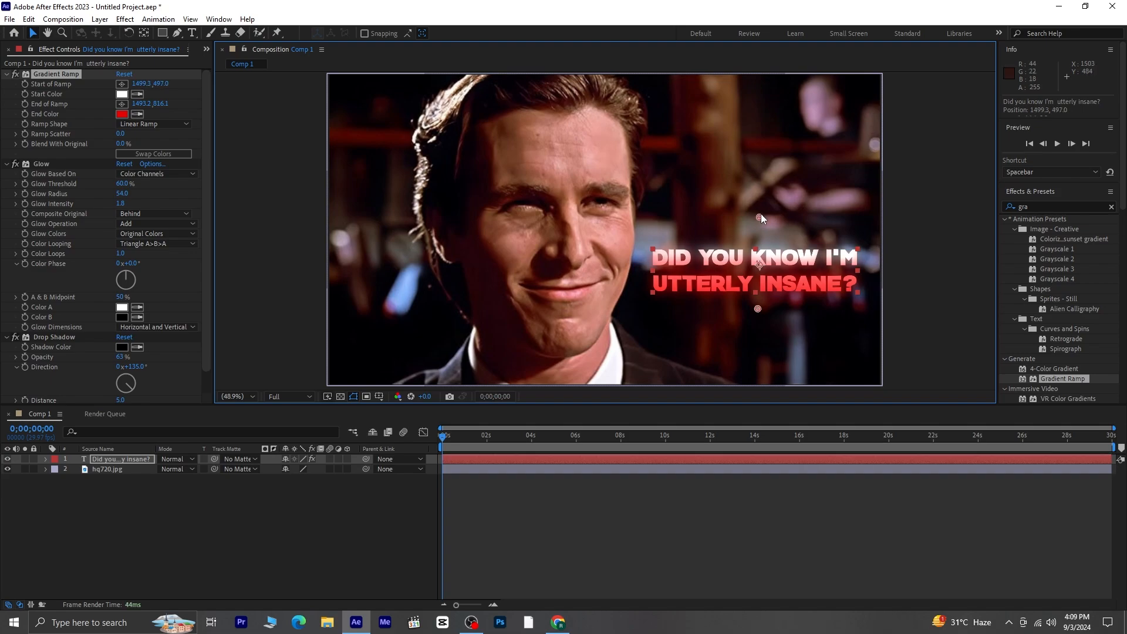
pyautogui.moveTo(757, 309); pyautogui.dragTo(758, 314)
pyautogui.click(1111, 206)
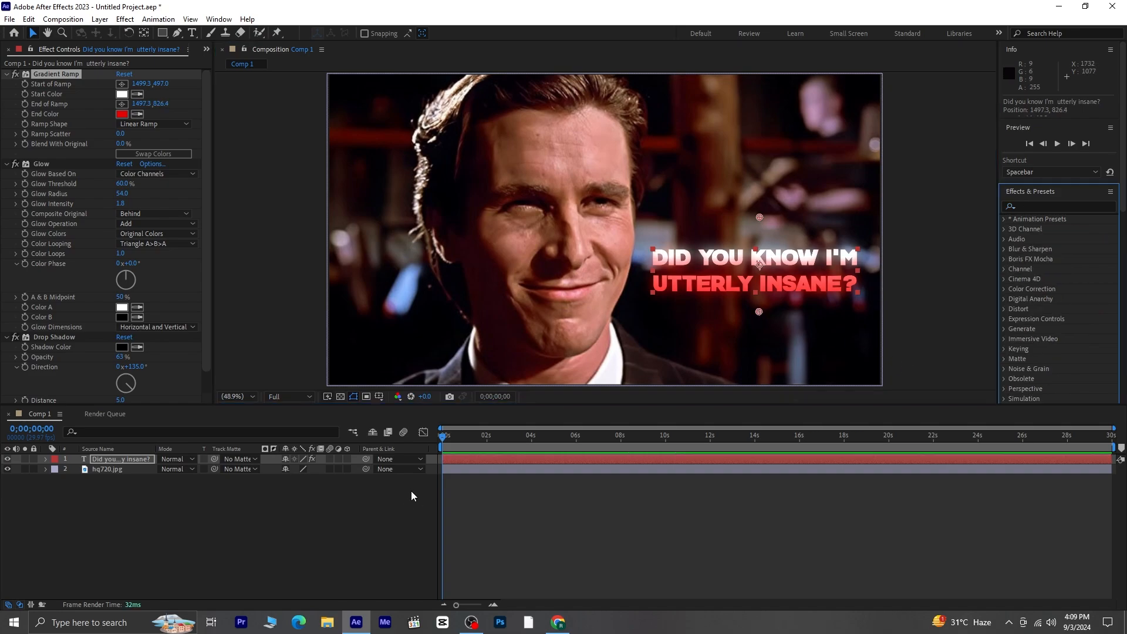
# Add a text animator with Position and Opacity properties to the text layer.
pyautogui.click(221, 508)
pyautogui.click(140, 462)
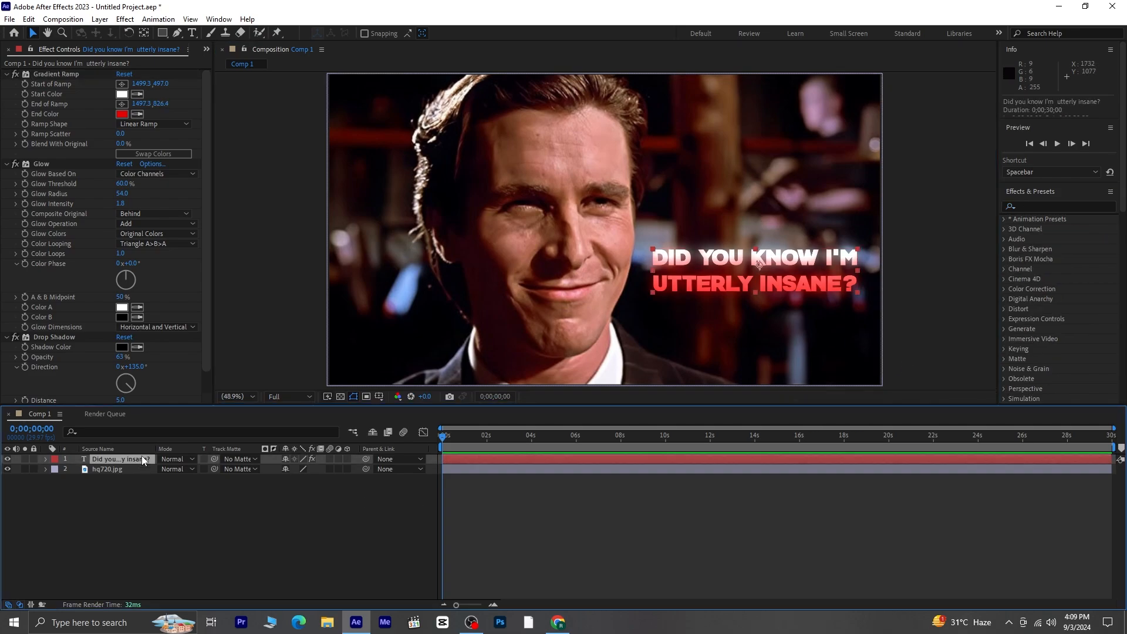
pyautogui.click(46, 459)
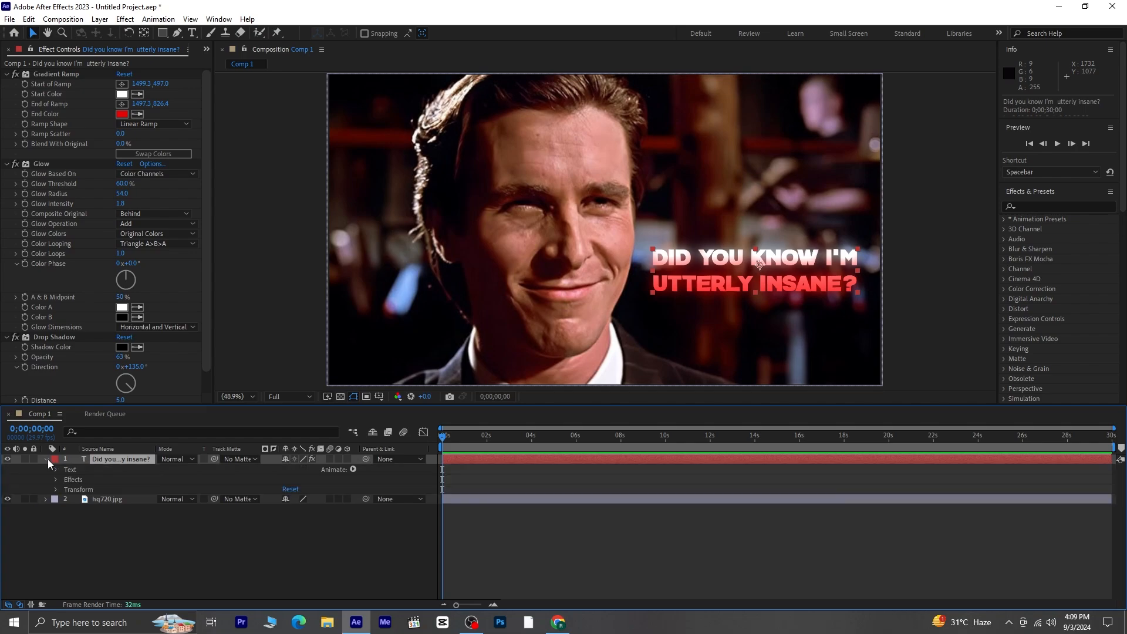
pyautogui.click(353, 470)
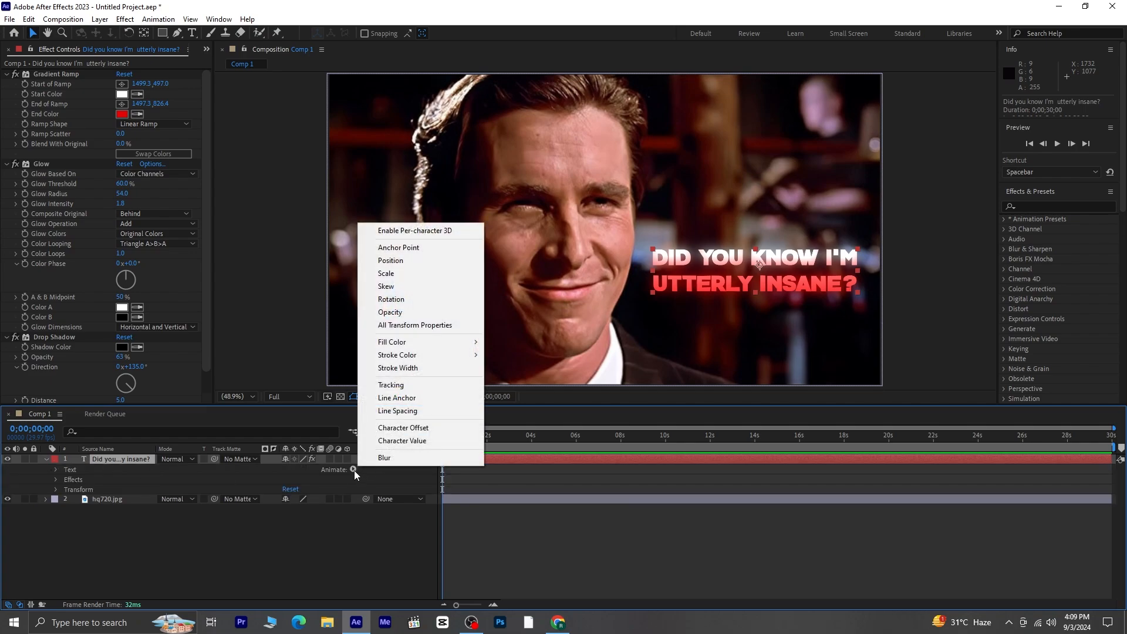
pyautogui.click(425, 263)
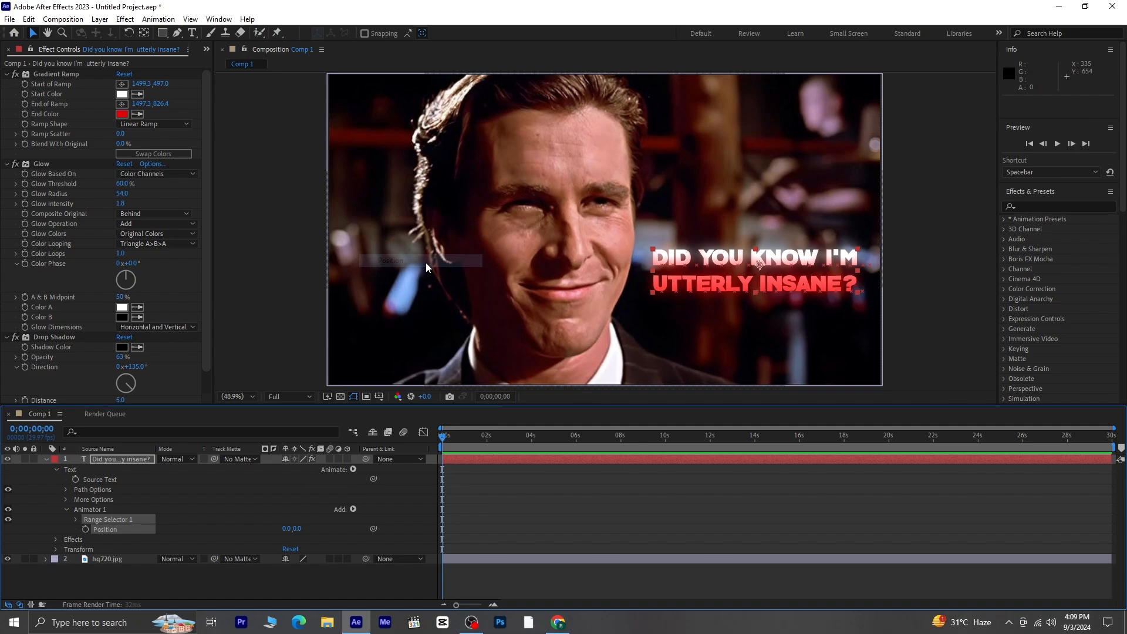
pyautogui.click(353, 509)
pyautogui.moveTo(382, 516)
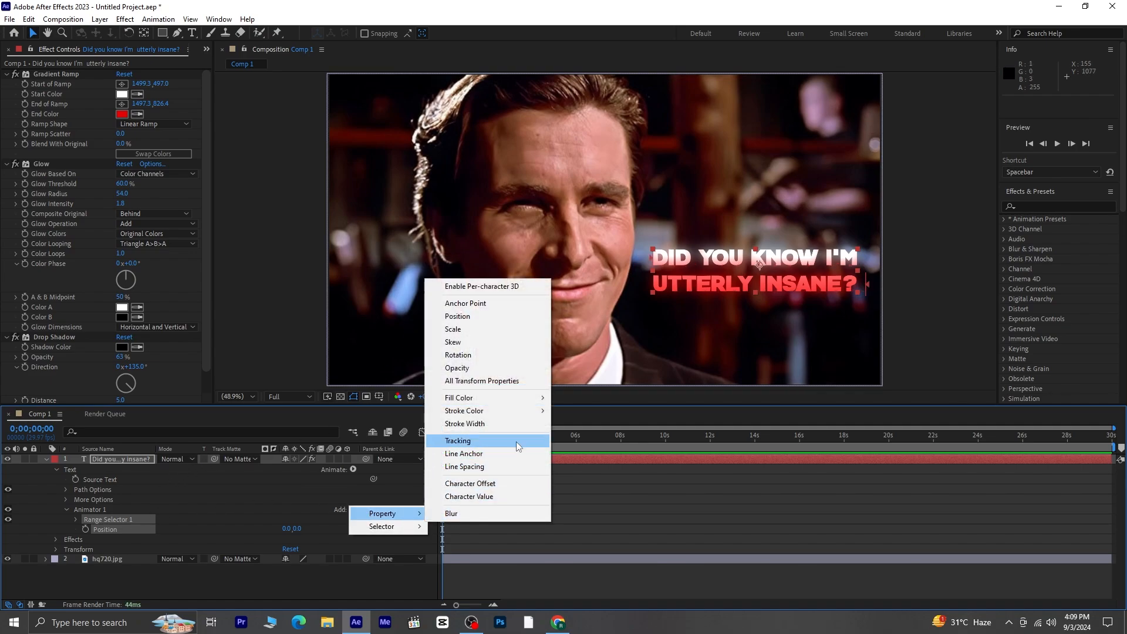
pyautogui.click(498, 368)
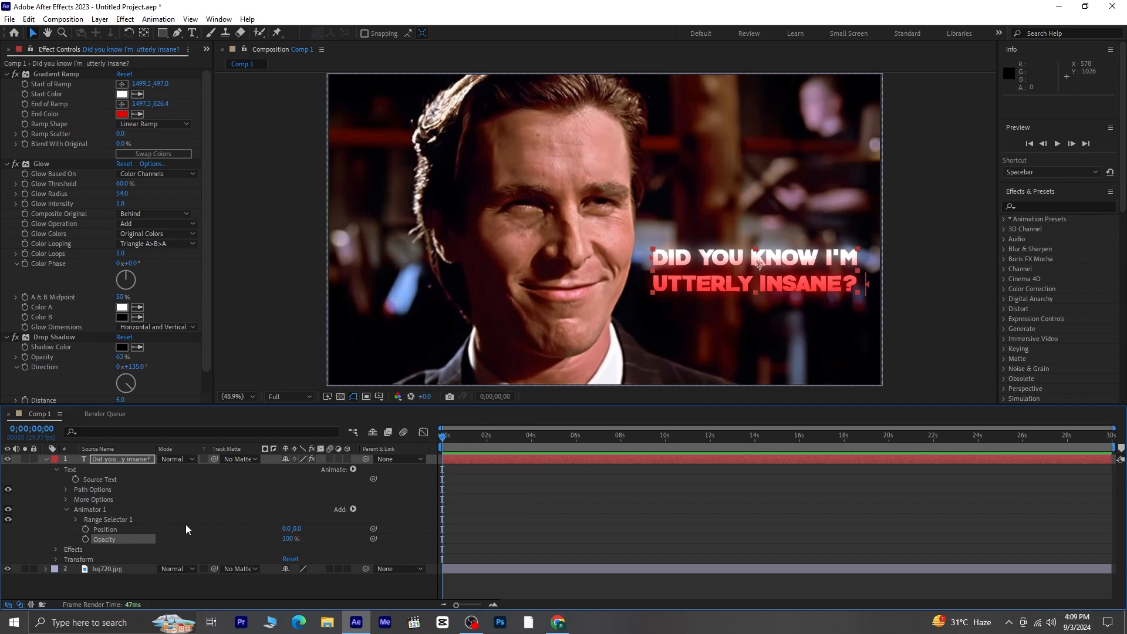
# Set the text animator's Position to 0, 162 and its Opacity to 0%.
pyautogui.moveTo(294, 529); pyautogui.dragTo(407, 512)
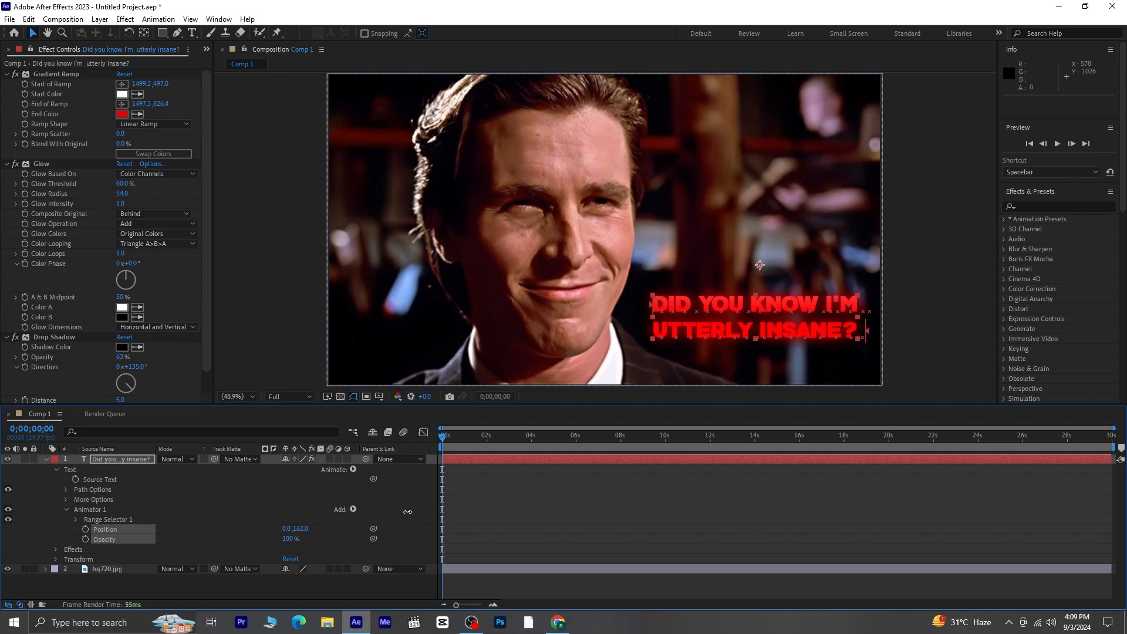
pyautogui.moveTo(292, 539); pyautogui.dragTo(194, 543)
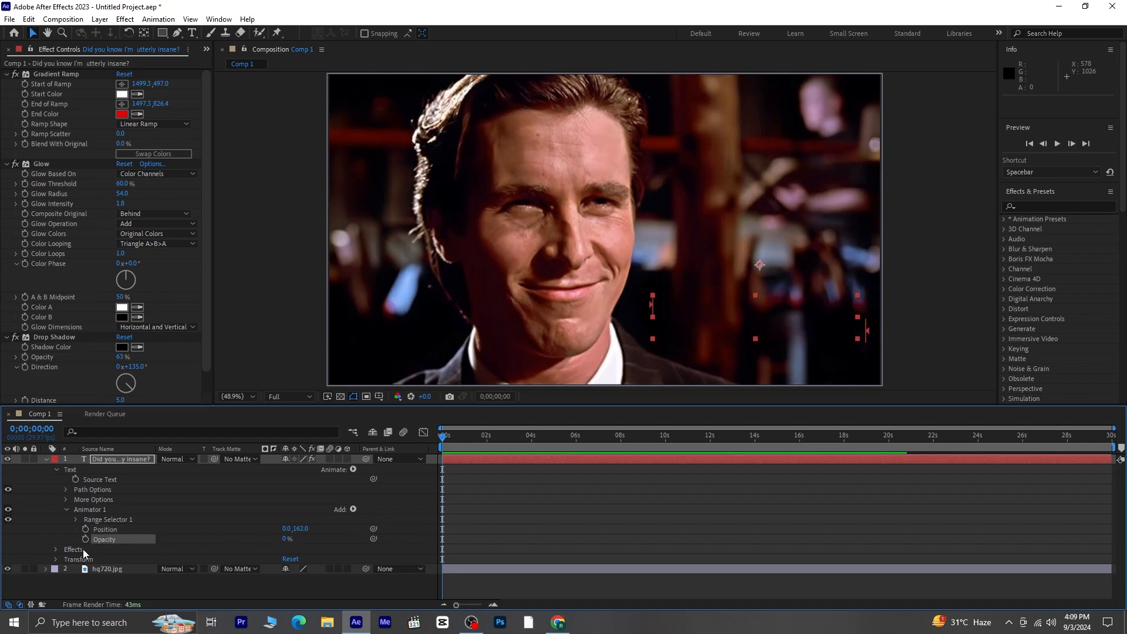
# Keyframe the range selector's Offset at -100% at the composition's start and 100% at 0;00;01;02.
pyautogui.click(76, 520)
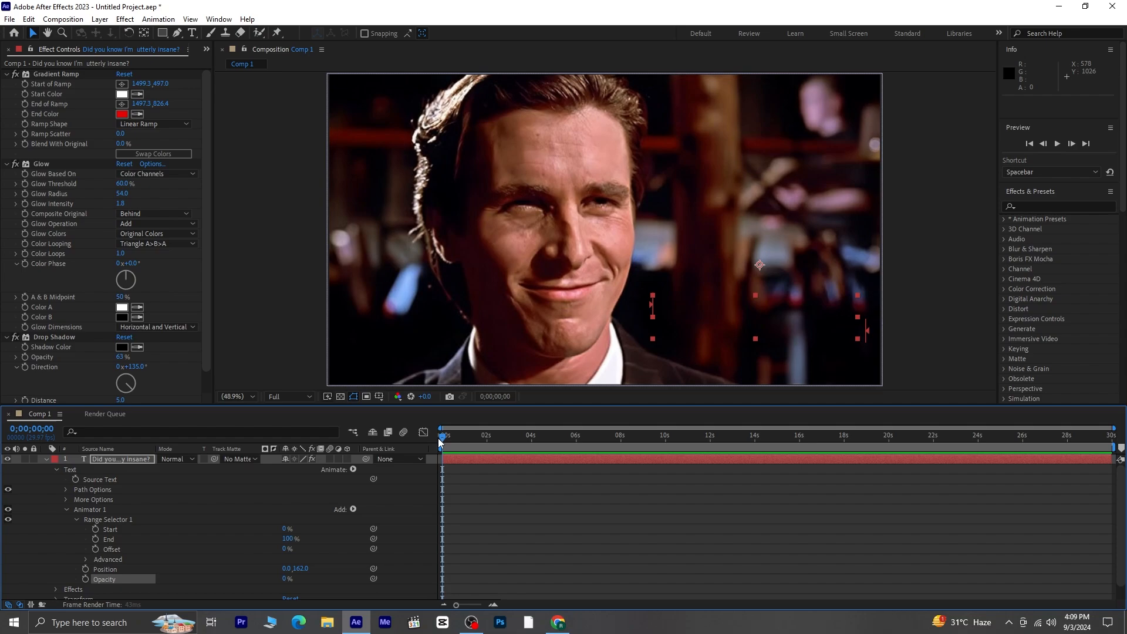
pyautogui.click(96, 548)
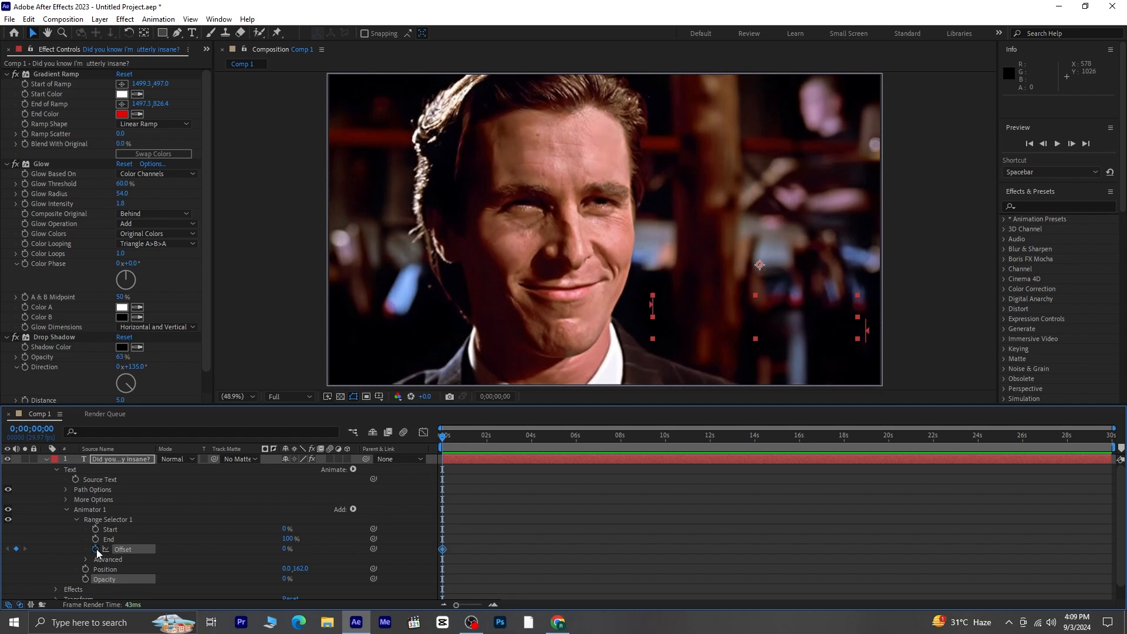
pyautogui.click(287, 548)
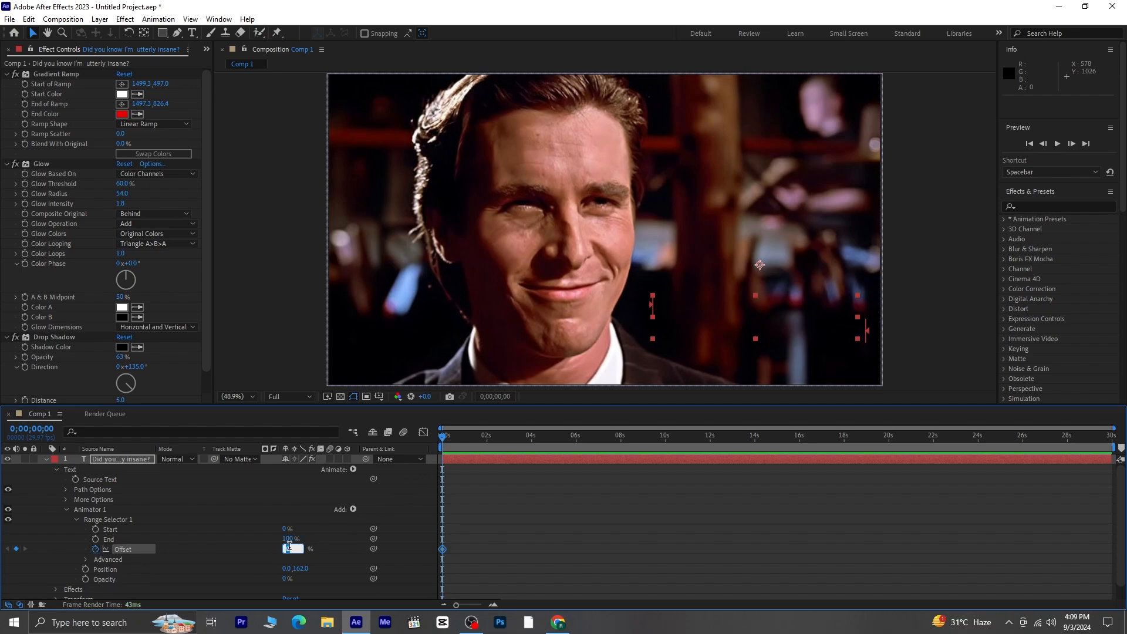
pyautogui.write('-100')
pyautogui.press('Return')
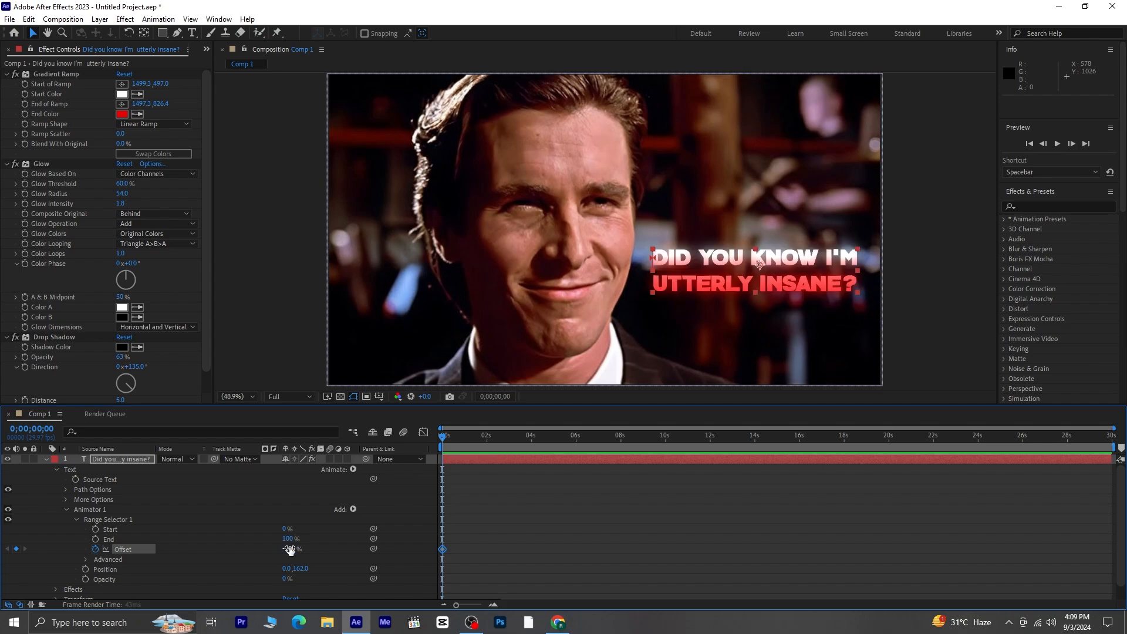
pyautogui.moveTo(442, 440); pyautogui.dragTo(468, 466)
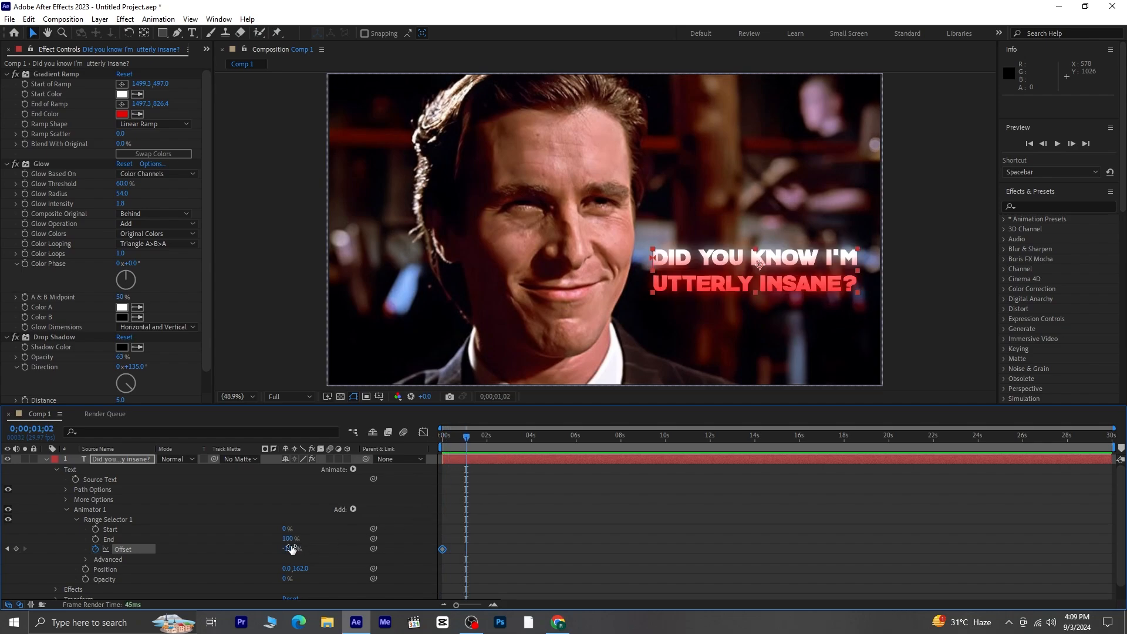
pyautogui.click(289, 548)
pyautogui.write('100')
pyautogui.press('Return')
# In the range selector's advanced settings, set Shape to Ramp Up, Ease High to 28% and Ease Low to 100%.
pyautogui.click(87, 559)
pyautogui.scroll(-3, 146, 552)
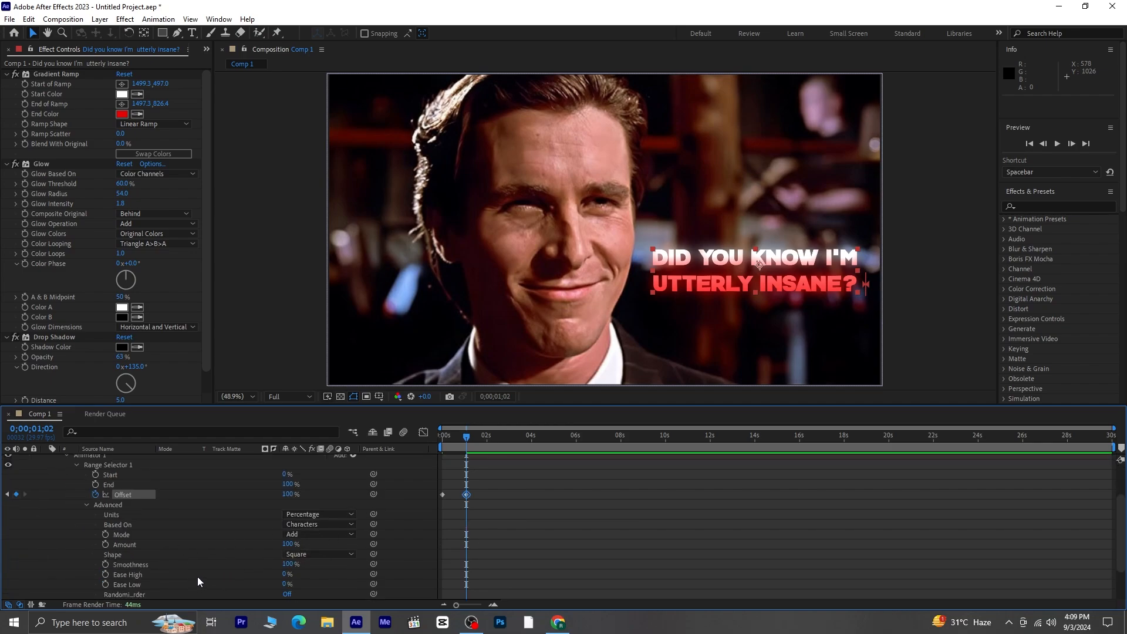
pyautogui.click(312, 555)
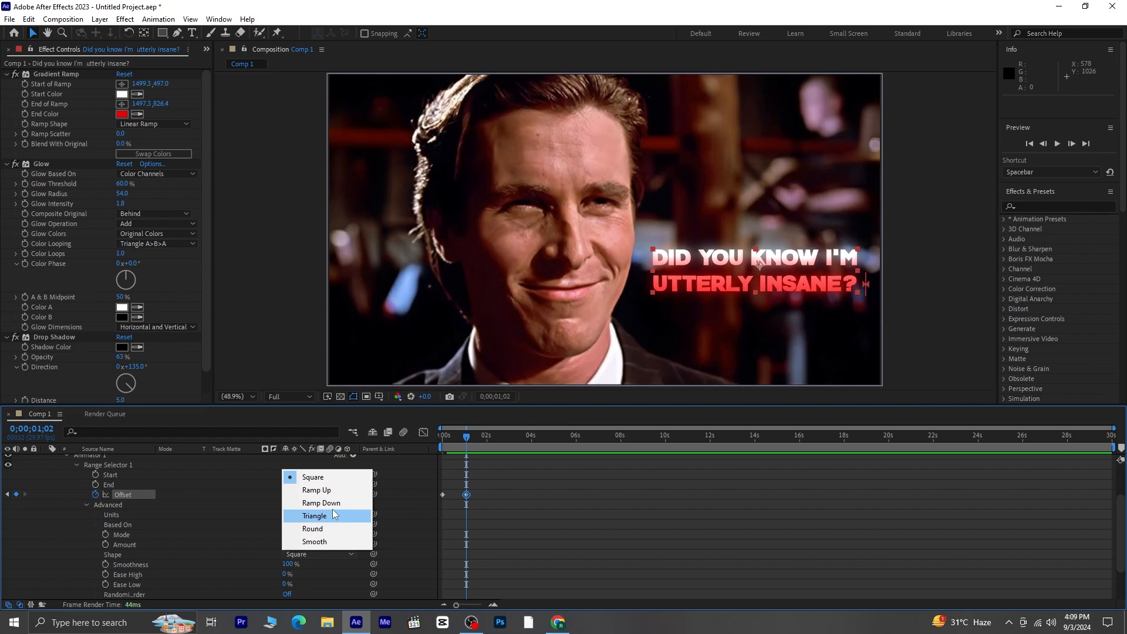
pyautogui.click(333, 491)
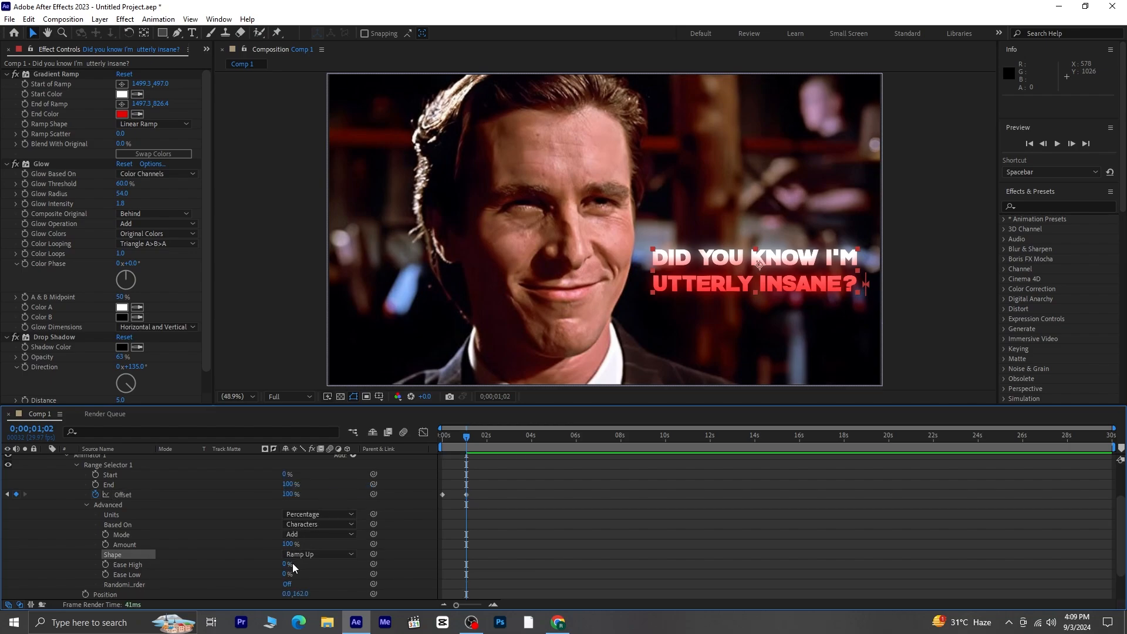
pyautogui.moveTo(286, 564); pyautogui.dragTo(296, 566)
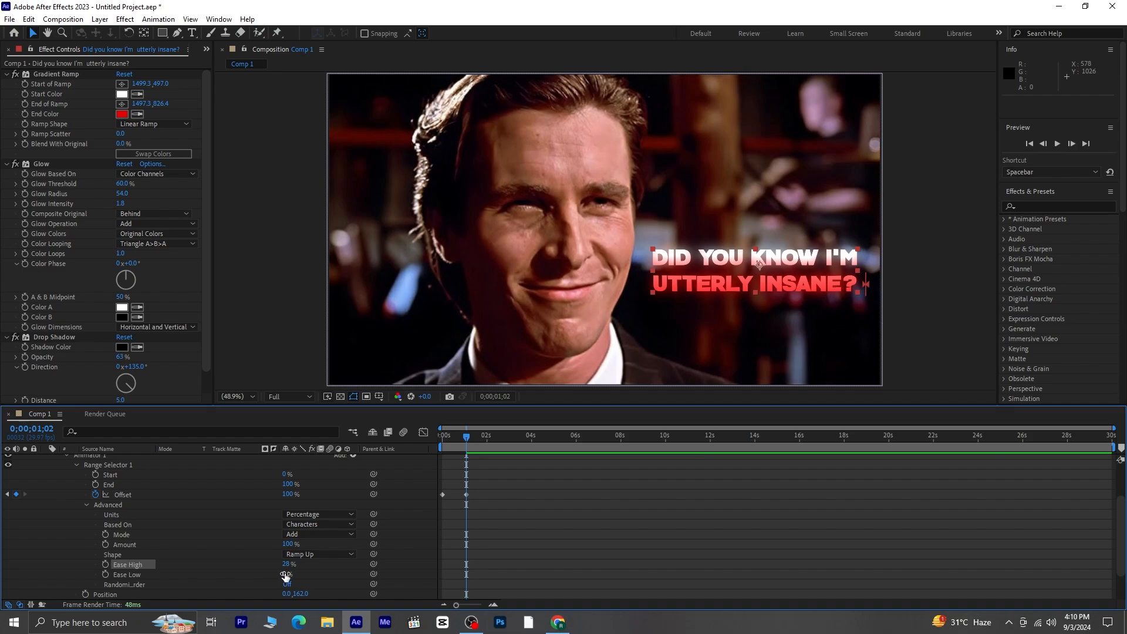
pyautogui.moveTo(286, 574); pyautogui.dragTo(348, 573)
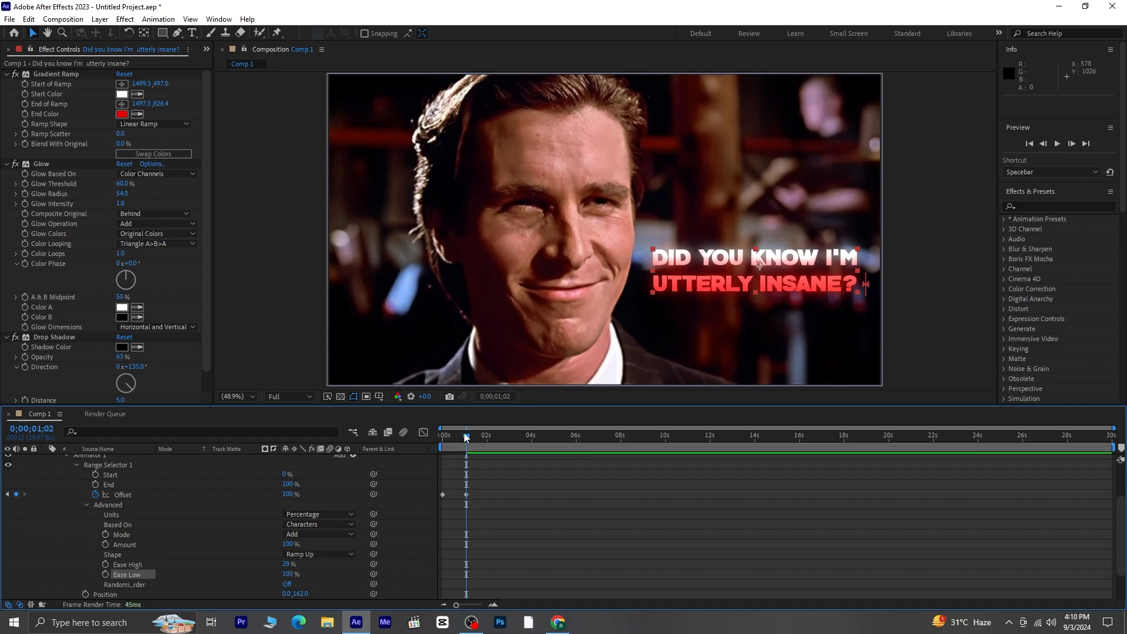
# Play back the text reveal animation from the start of the composition.
pyautogui.moveTo(464, 437); pyautogui.dragTo(415, 452)
pyautogui.press('space')
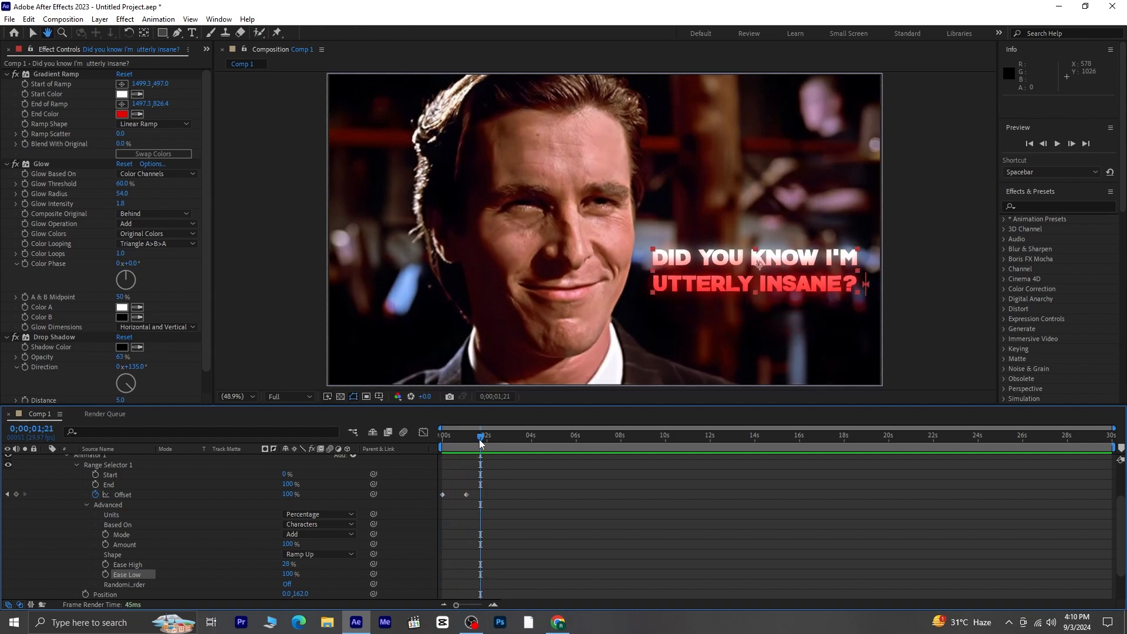
pyautogui.press('space')
pyautogui.scroll(-5, 1097, 287)
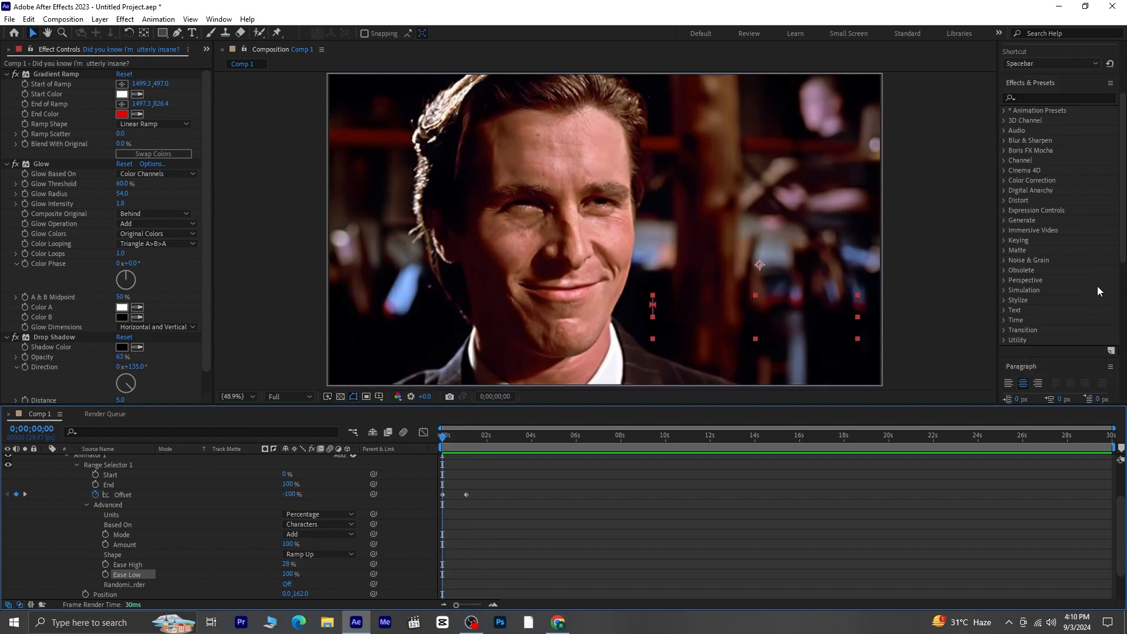
pyautogui.press('space')
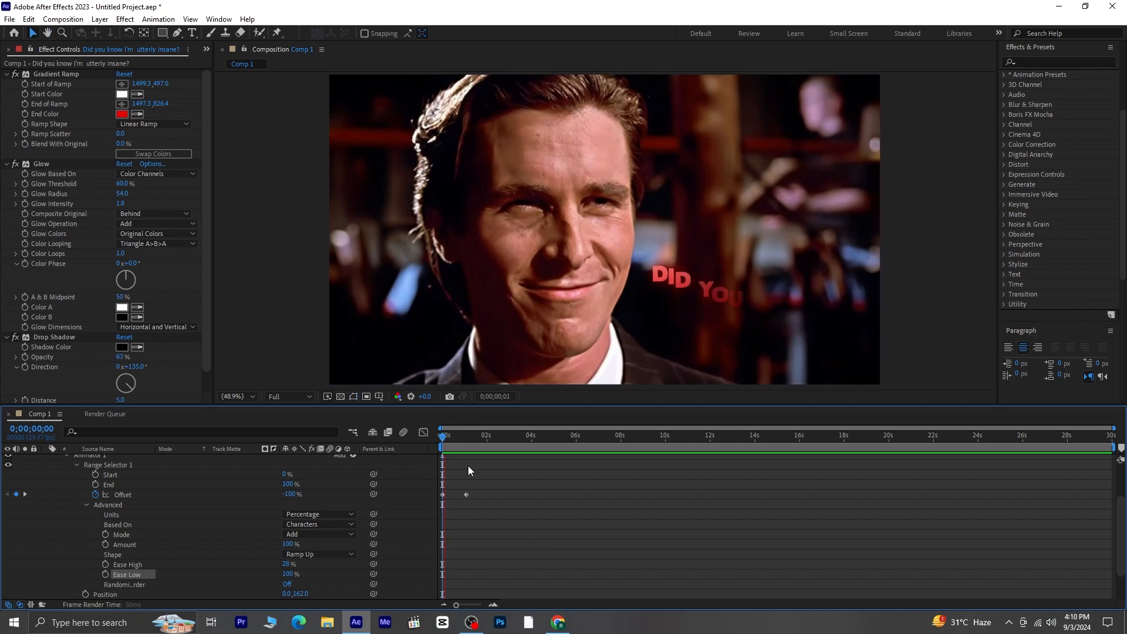
pyautogui.press('space')
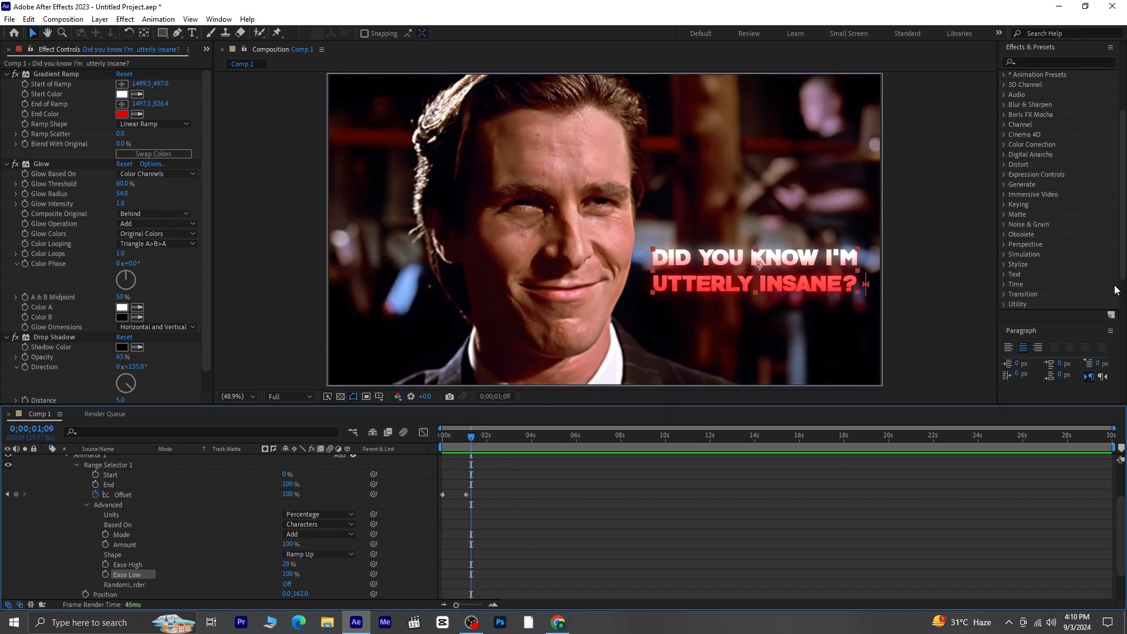
# Apply faux italic to the title text and preview its animation from the start.
pyautogui.scroll(-5, 1109, 294)
pyautogui.click(1034, 297)
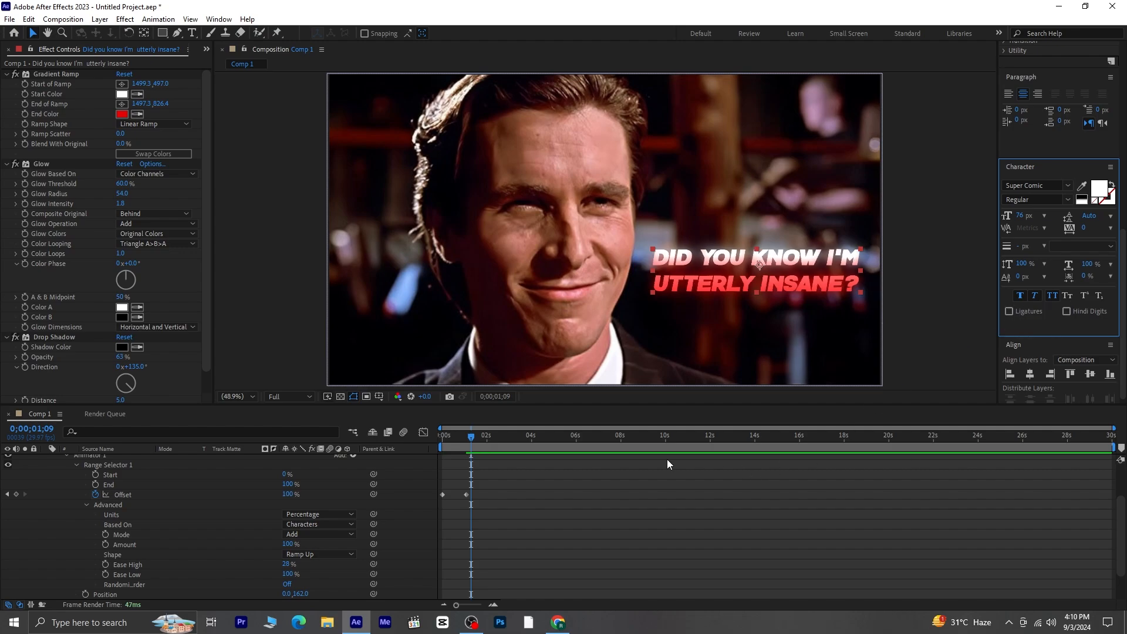
pyautogui.moveTo(463, 437); pyautogui.dragTo(402, 449)
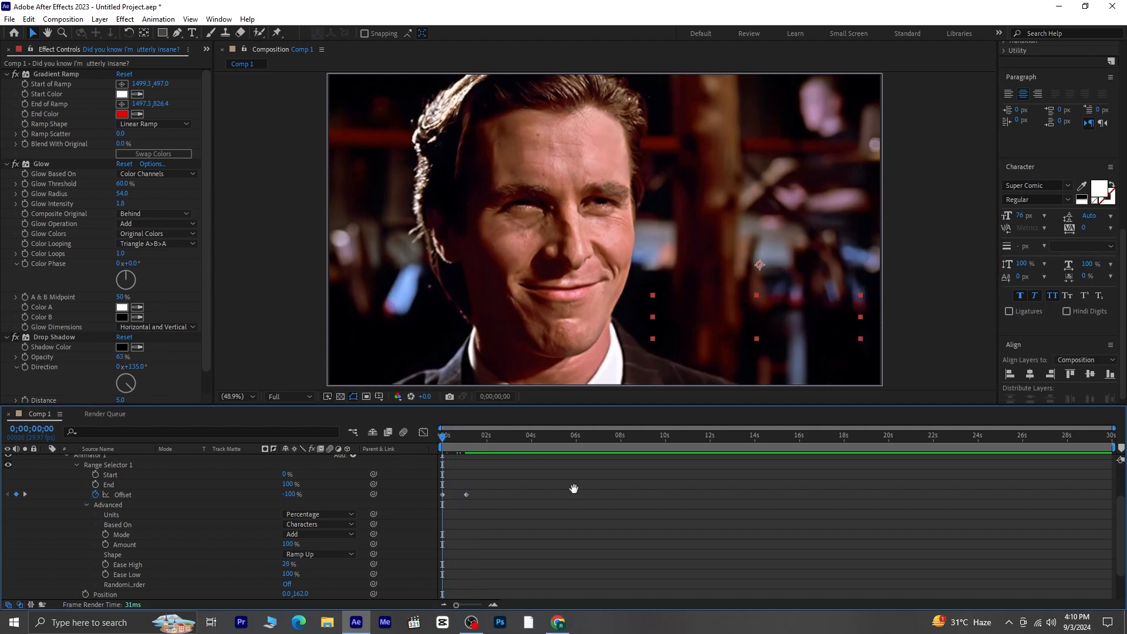
pyautogui.press('space')
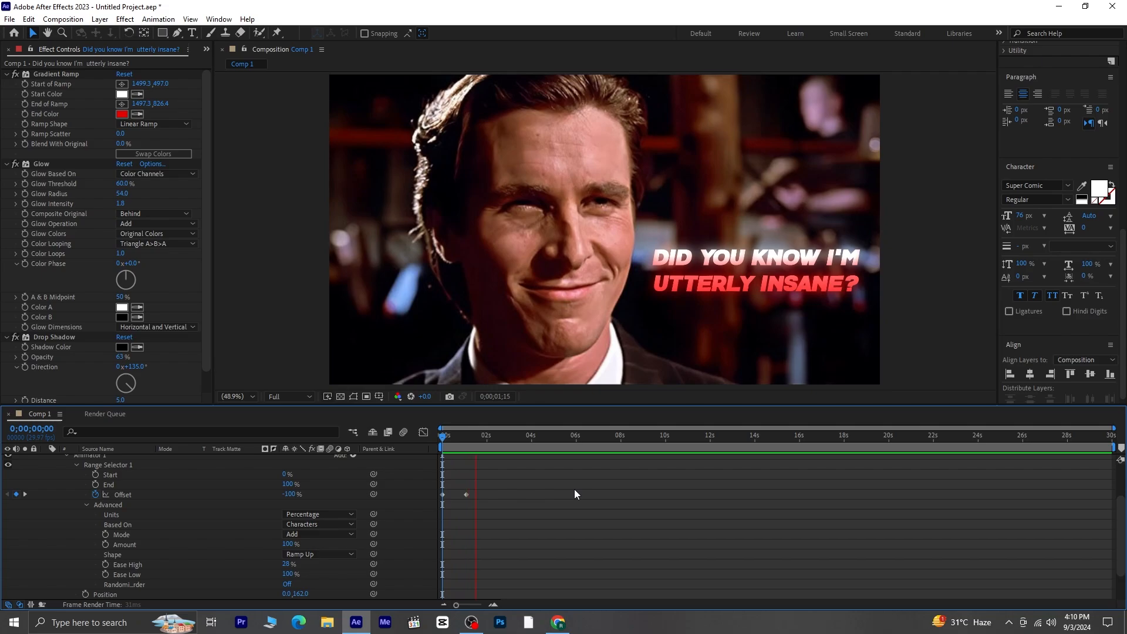
pyautogui.press('space')
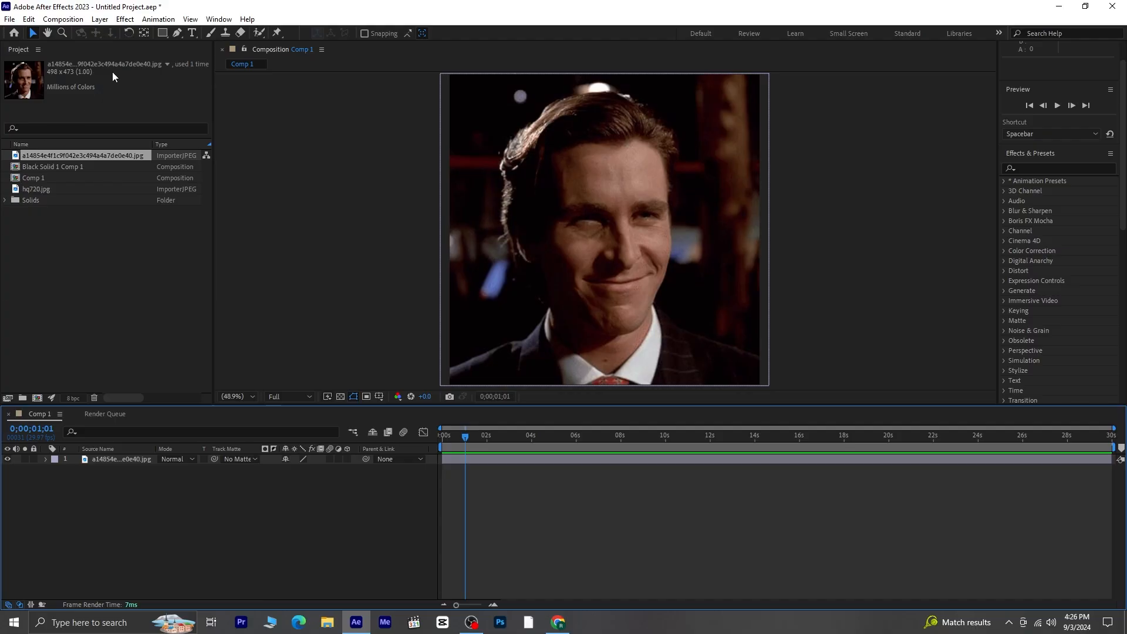
# Add a text layer reading "You're Not Terribly Important To Me" on two lines over the photo.
pyautogui.click(192, 33)
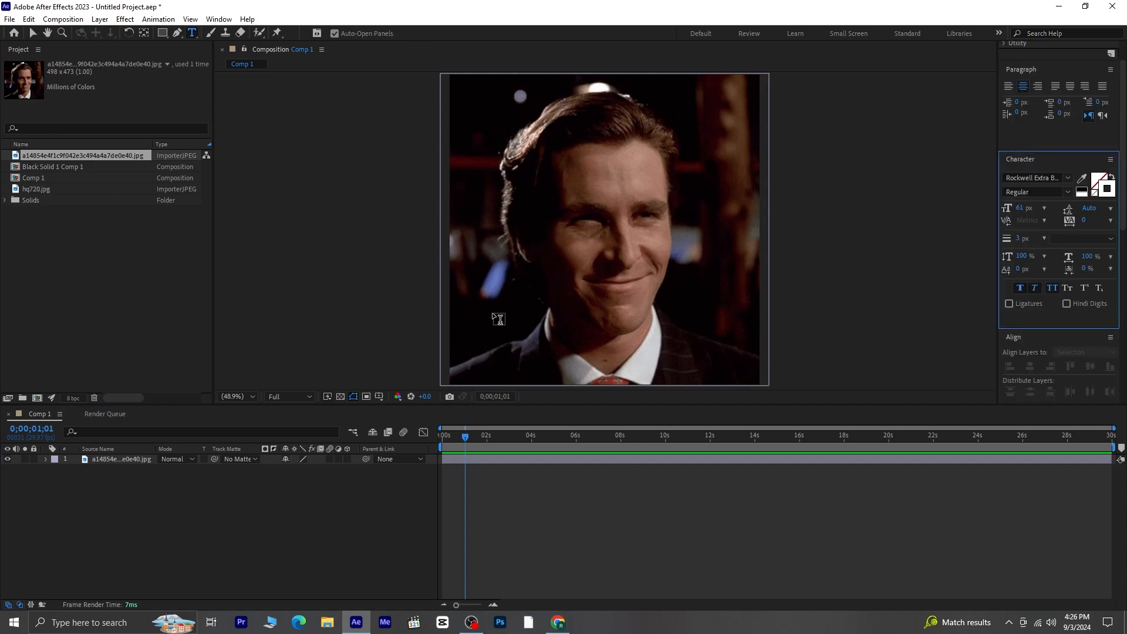
pyautogui.click(596, 271)
pyautogui.write("You're Not Terribly Important To Me")
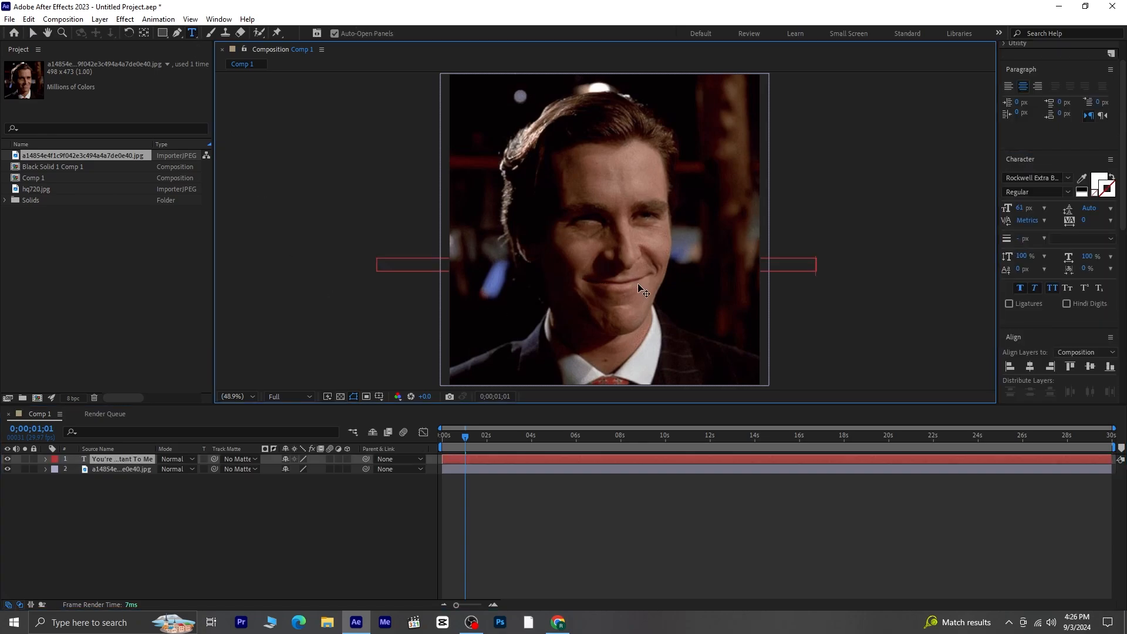
pyautogui.press('Escape')
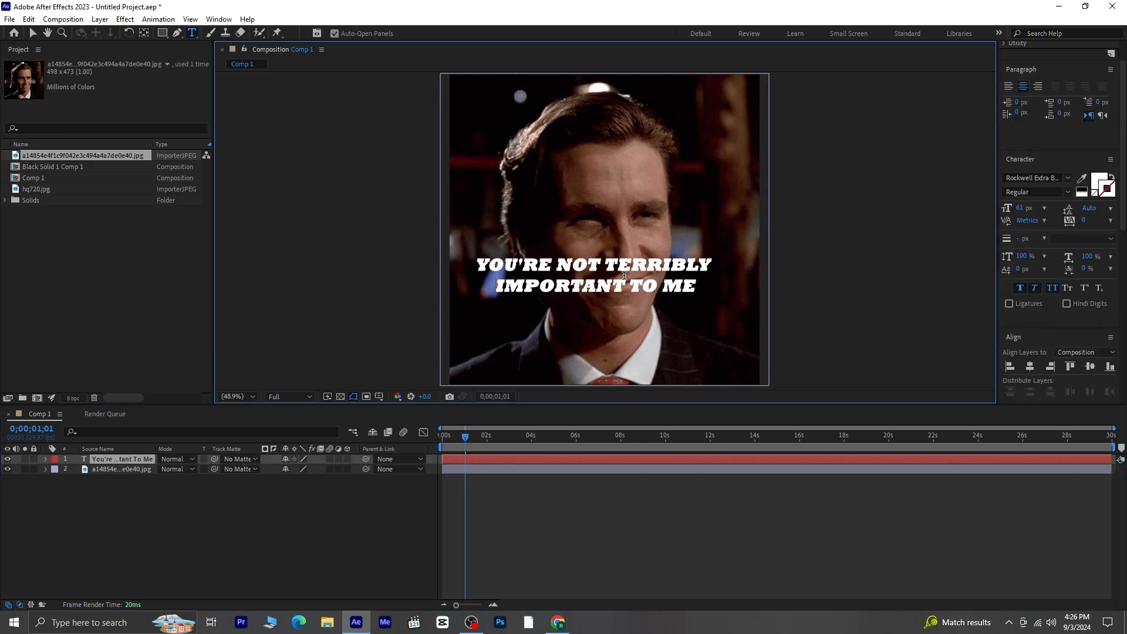
pyautogui.click(179, 477)
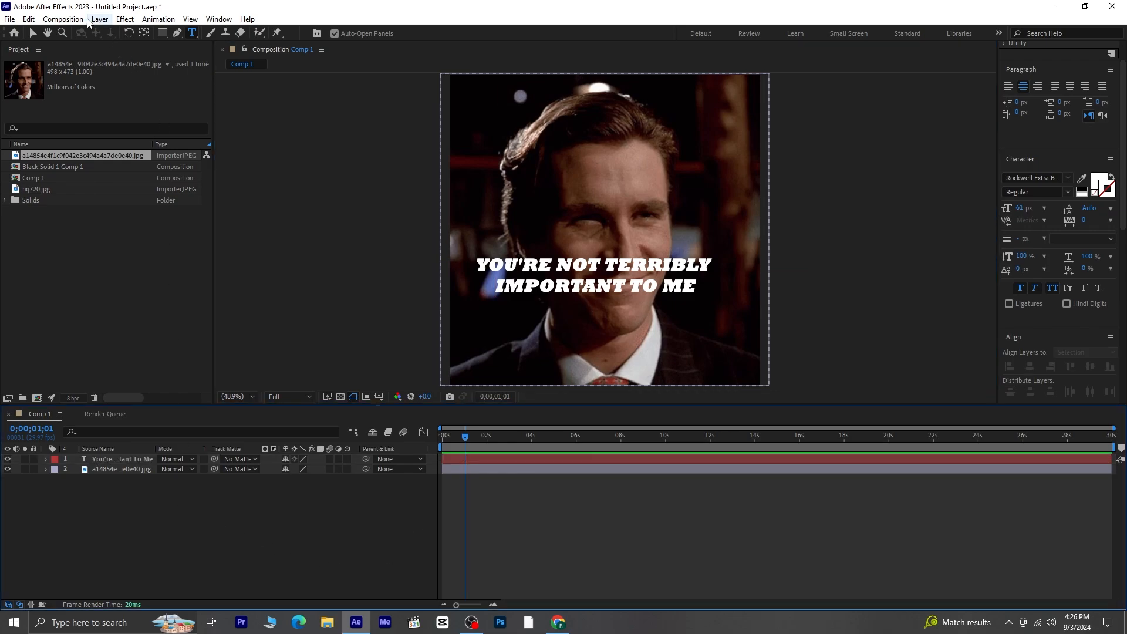
# Move the new text to the upper edge of the photo and center it horizontally in the composition.
pyautogui.click(33, 33)
pyautogui.moveTo(624, 282); pyautogui.dragTo(631, 105)
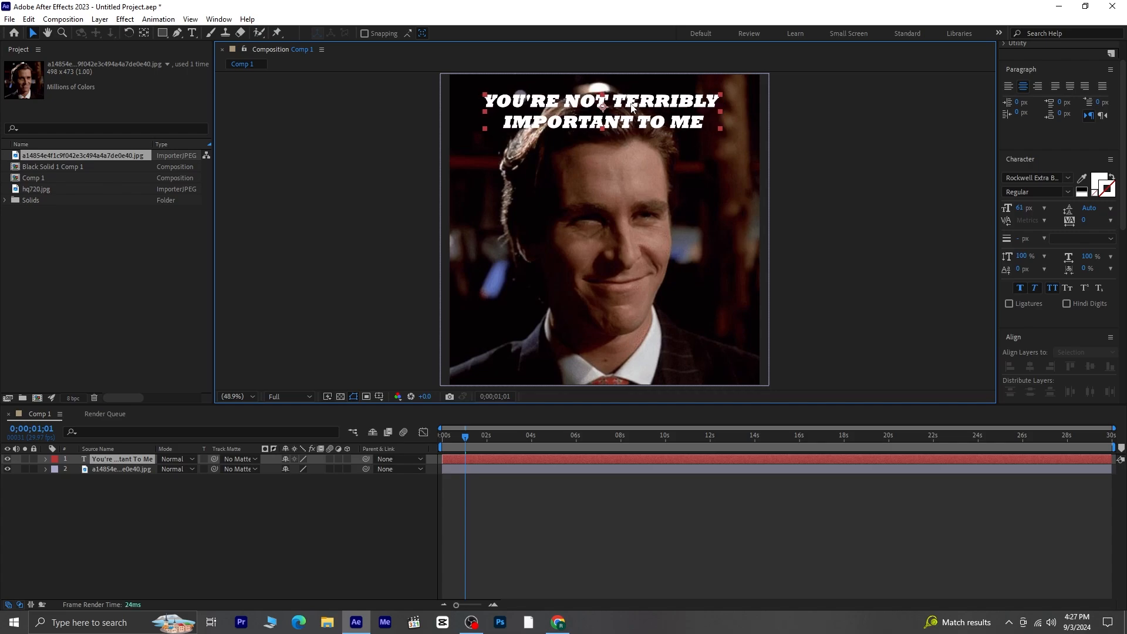
pyautogui.click(1028, 367)
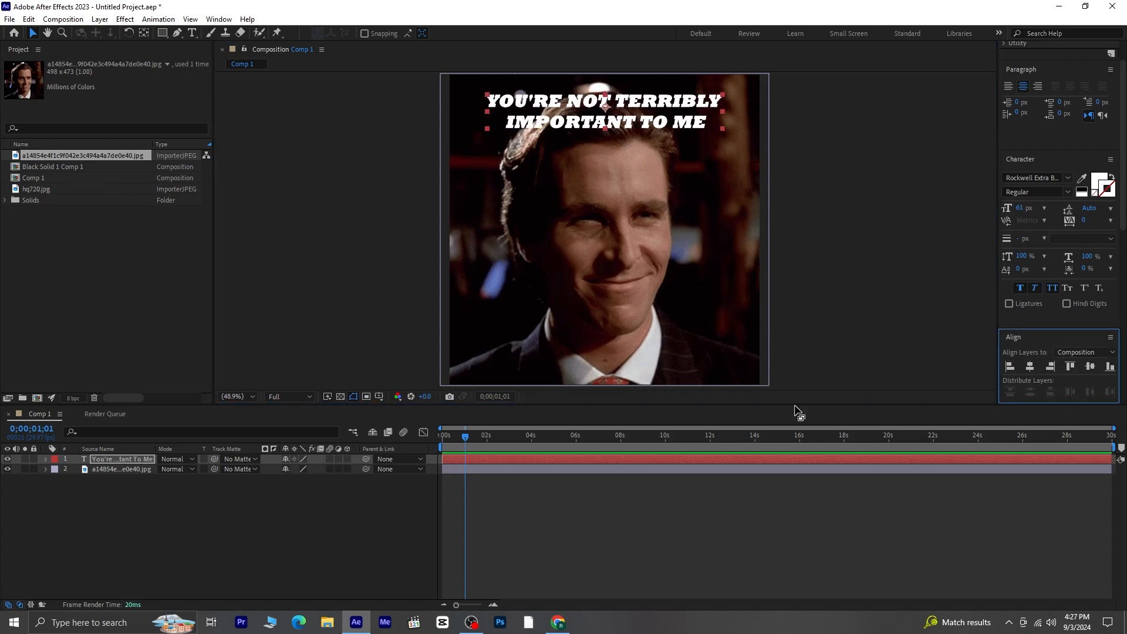
pyautogui.click(193, 515)
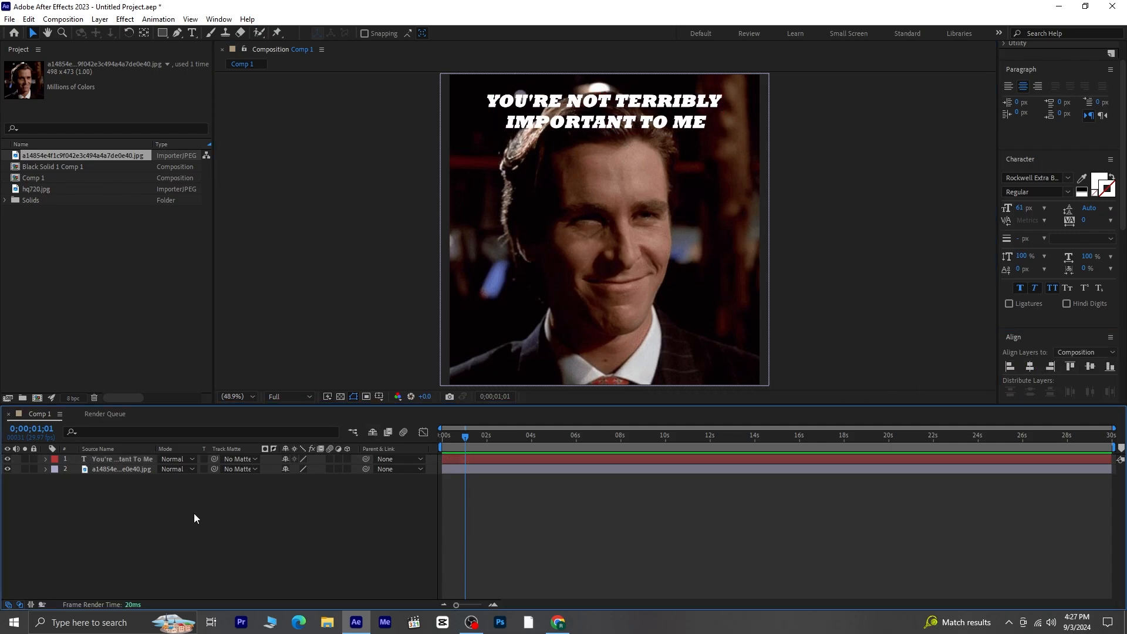
# Change the title's font to Montserrat Black with faux bold.
pyautogui.click(133, 458)
pyautogui.click(1044, 180)
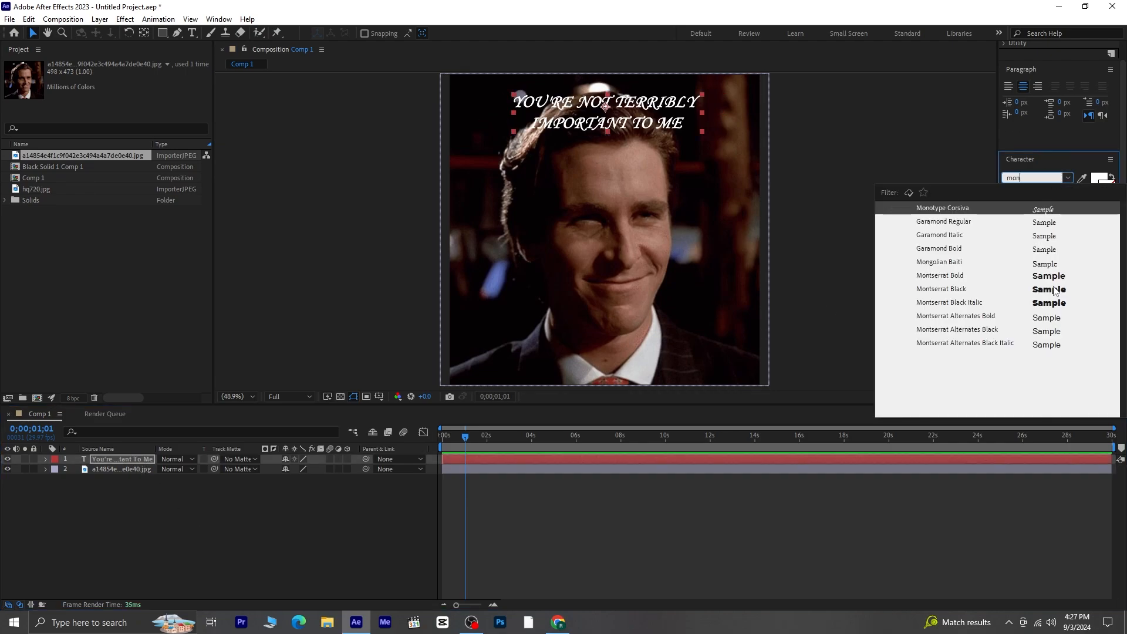
pyautogui.click(1053, 286)
pyautogui.click(1021, 288)
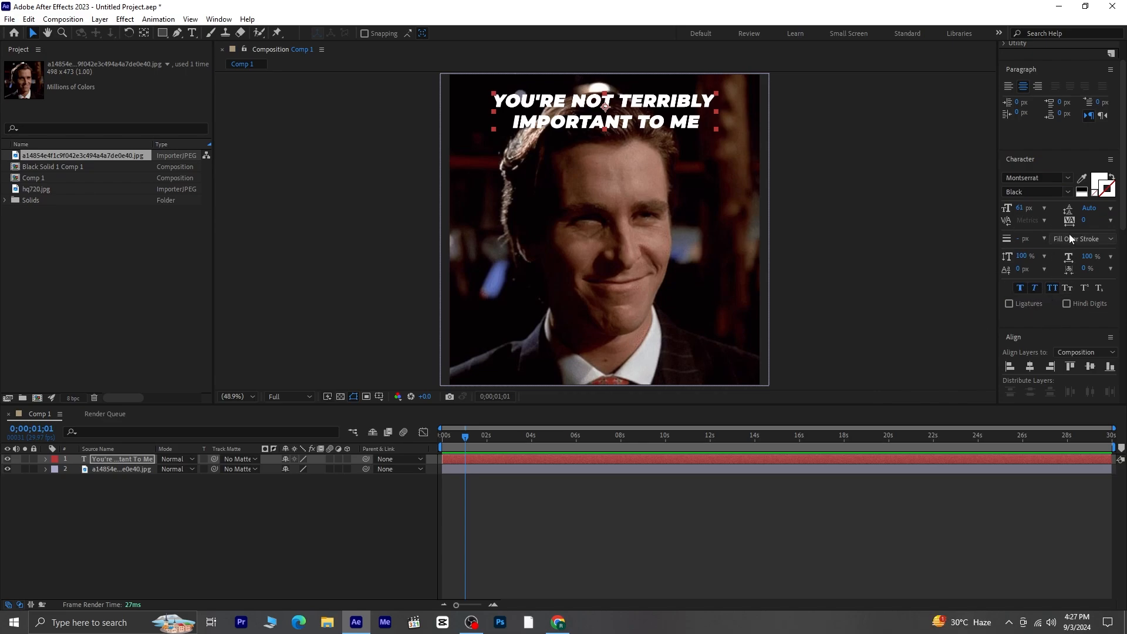
# Find the Glow effect, apply it to the new text layer and set its Glow Radius to about 58.
pyautogui.scroll(10, 1123, 167)
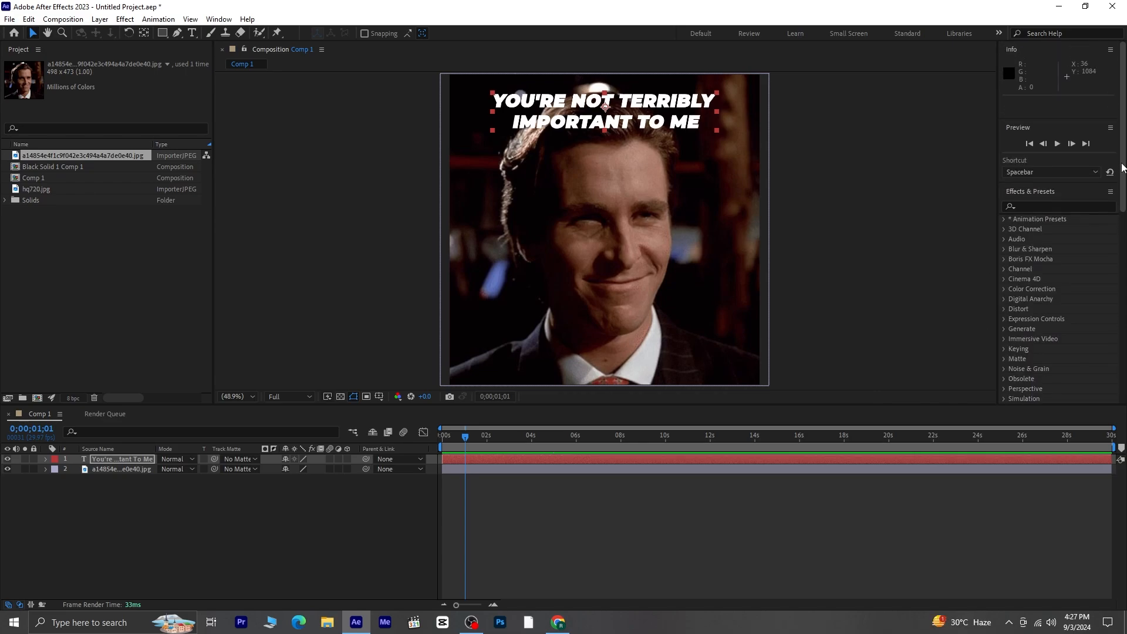
pyautogui.click(1054, 203)
pyautogui.write('f')
pyautogui.press('BackSpace')
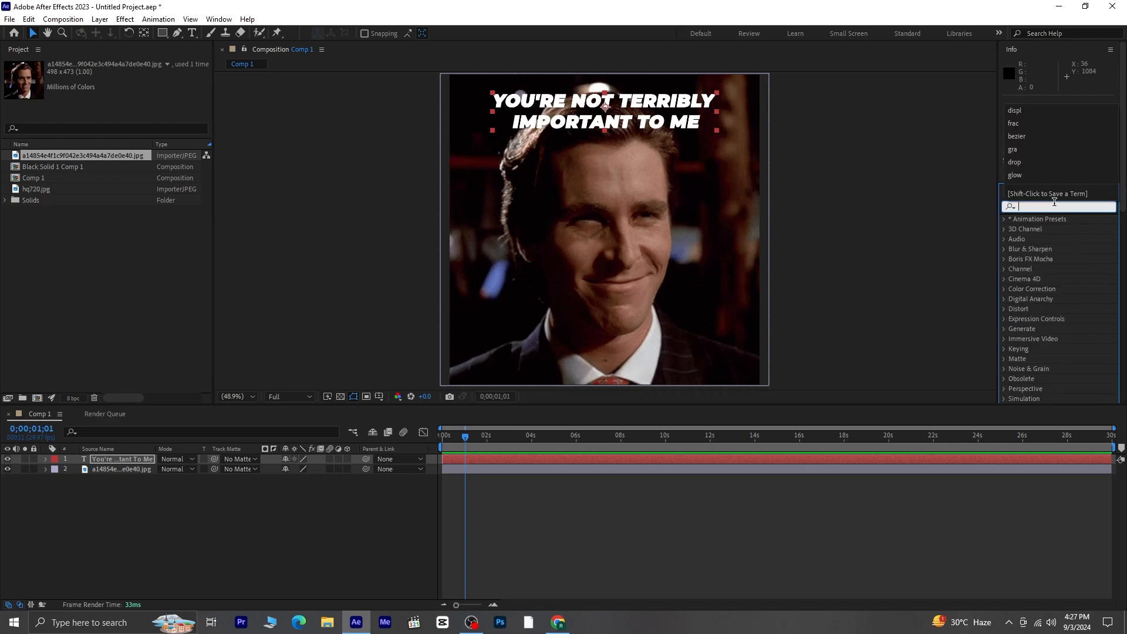
pyautogui.write('glo')
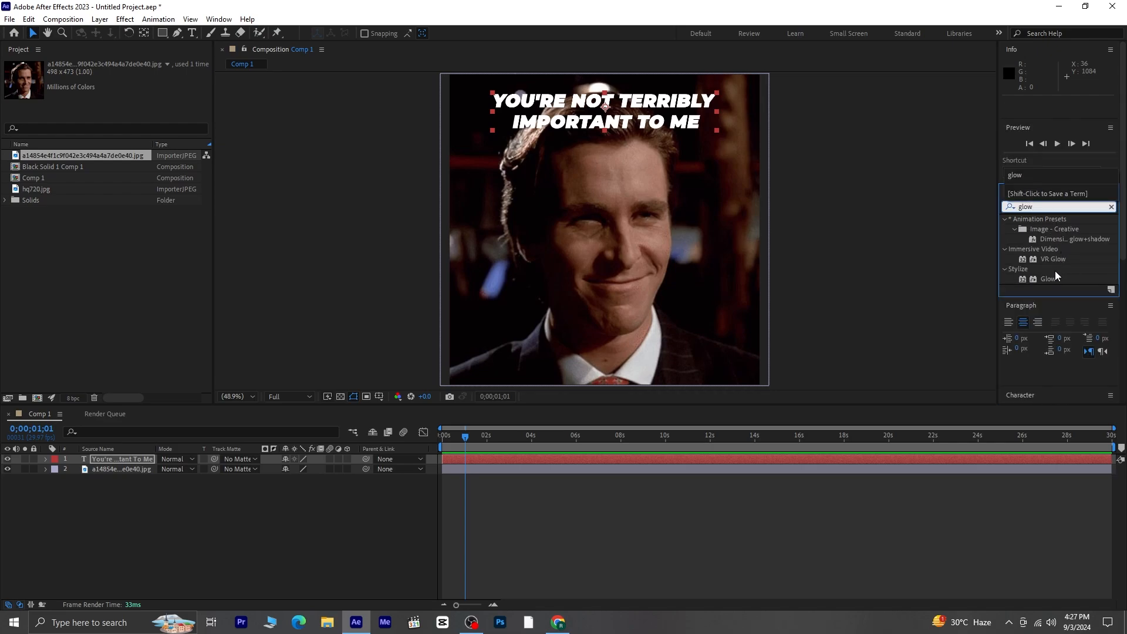
pyautogui.write('w')
pyautogui.doubleClick(1049, 279)
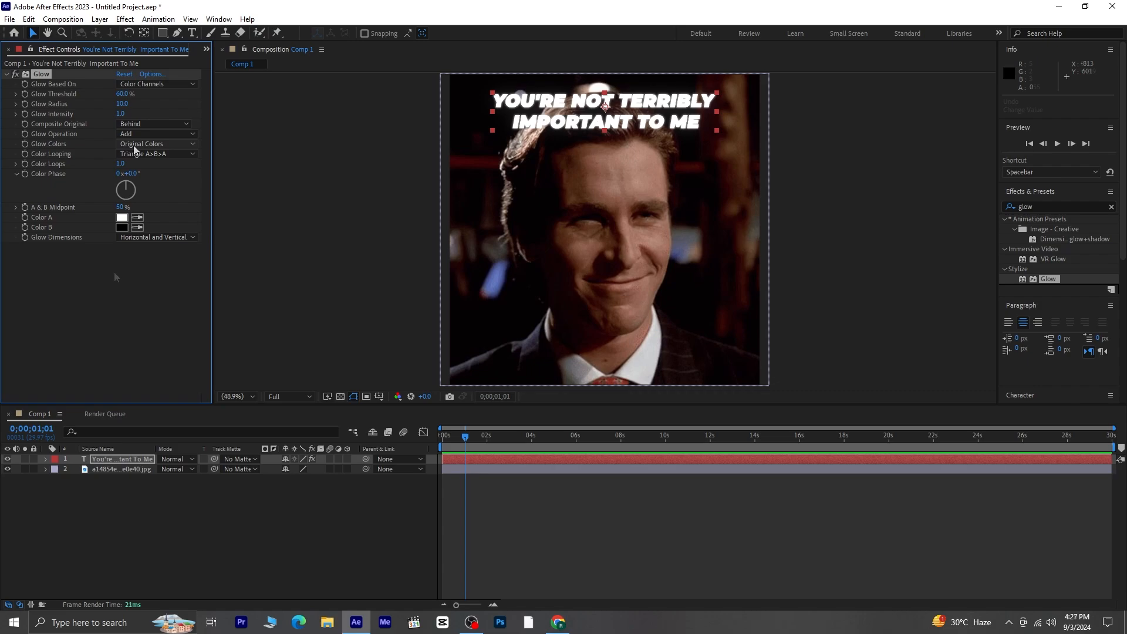
pyautogui.moveTo(121, 103); pyautogui.dragTo(160, 109)
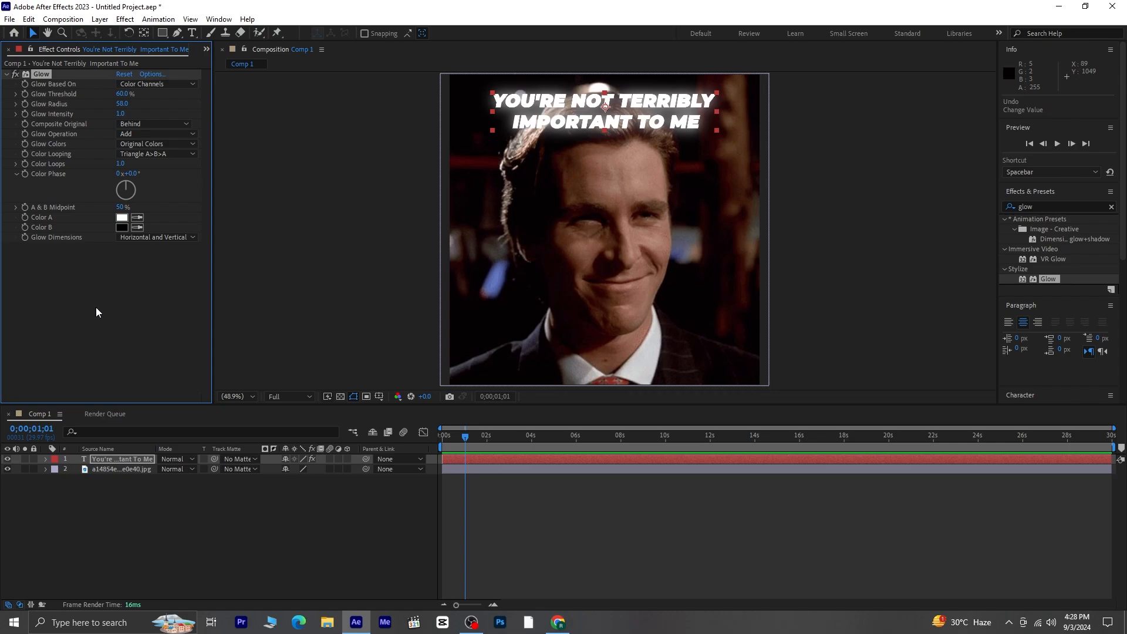
pyautogui.click(96, 312)
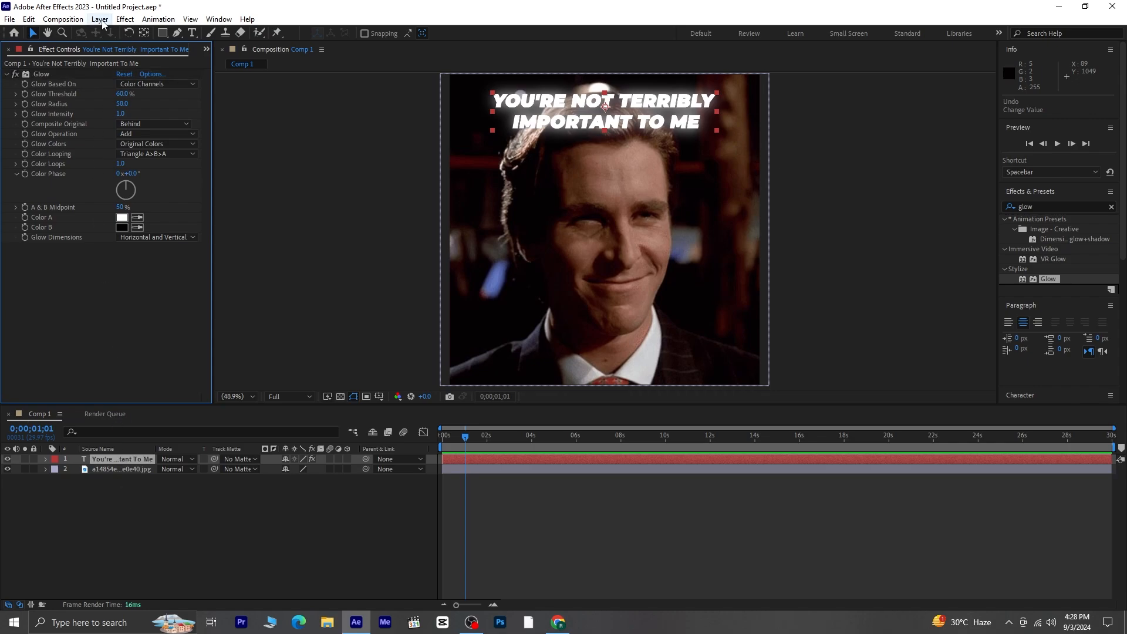
# Add a black solid layer above the title and apply the Fractal Noise effect to it.
pyautogui.click(100, 19)
pyautogui.moveTo(118, 34)
pyautogui.click(300, 45)
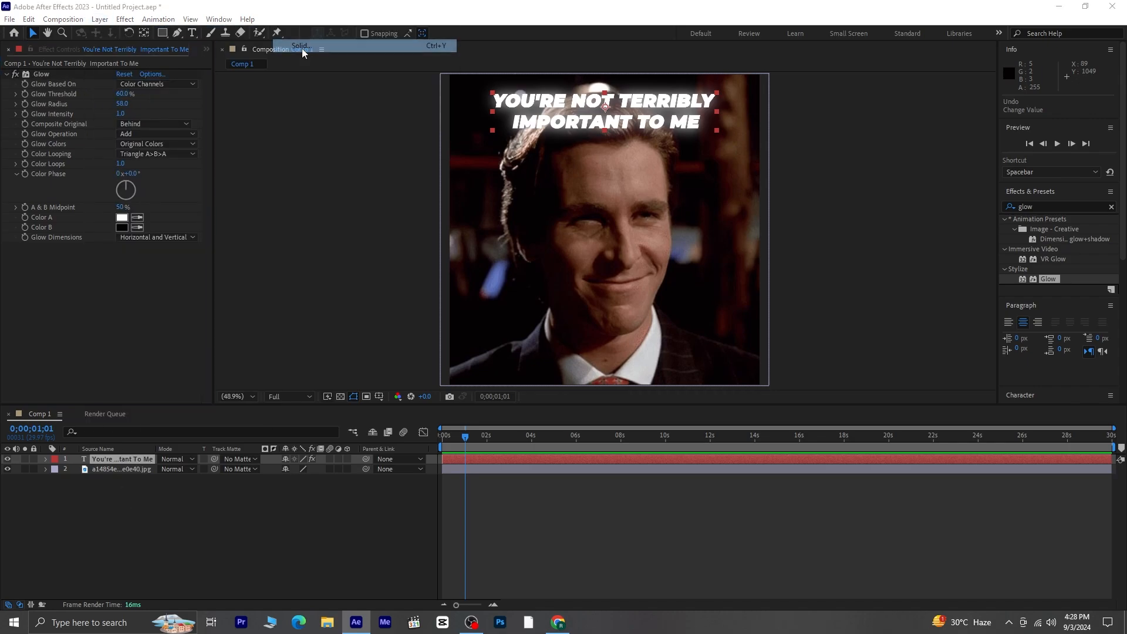
pyautogui.click(596, 413)
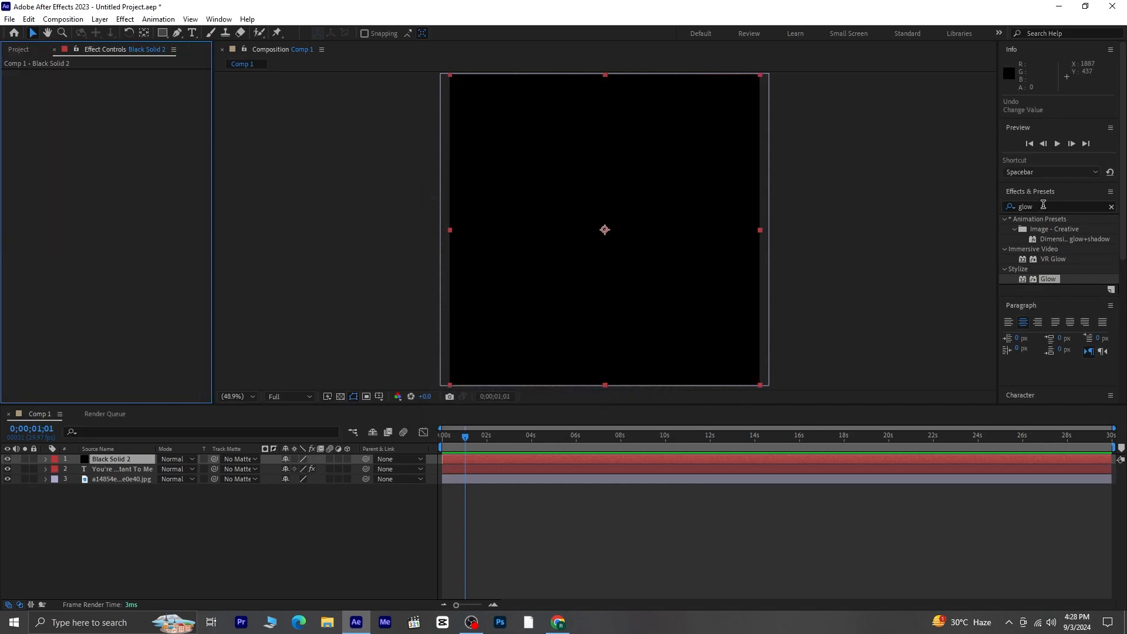
pyautogui.click(1043, 206)
pyautogui.write('fractal')
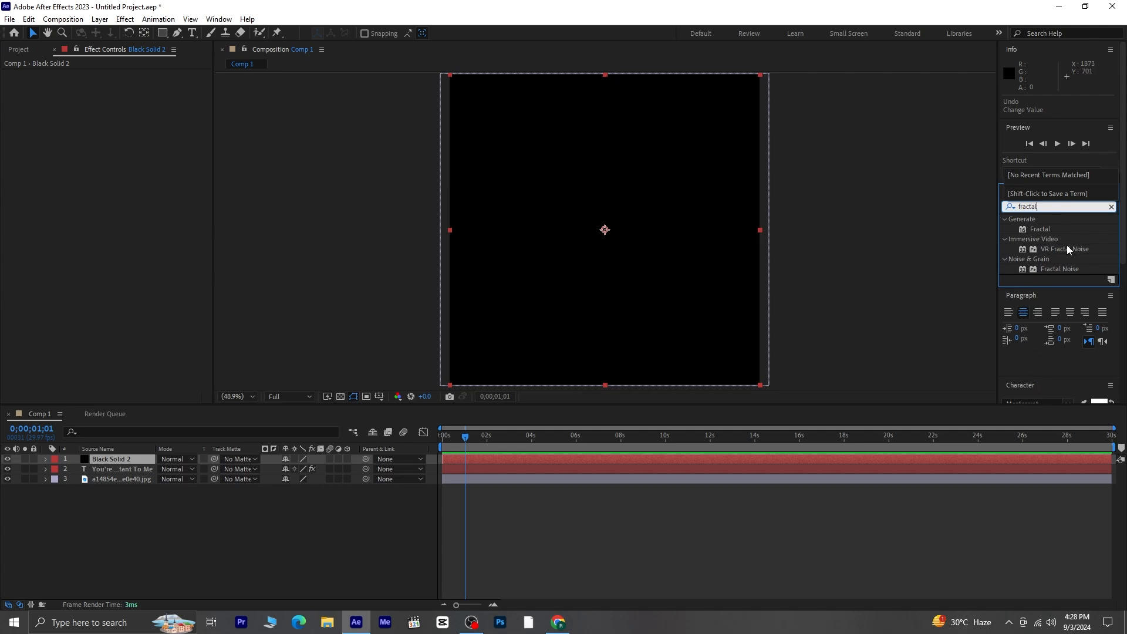
pyautogui.doubleClick(1057, 269)
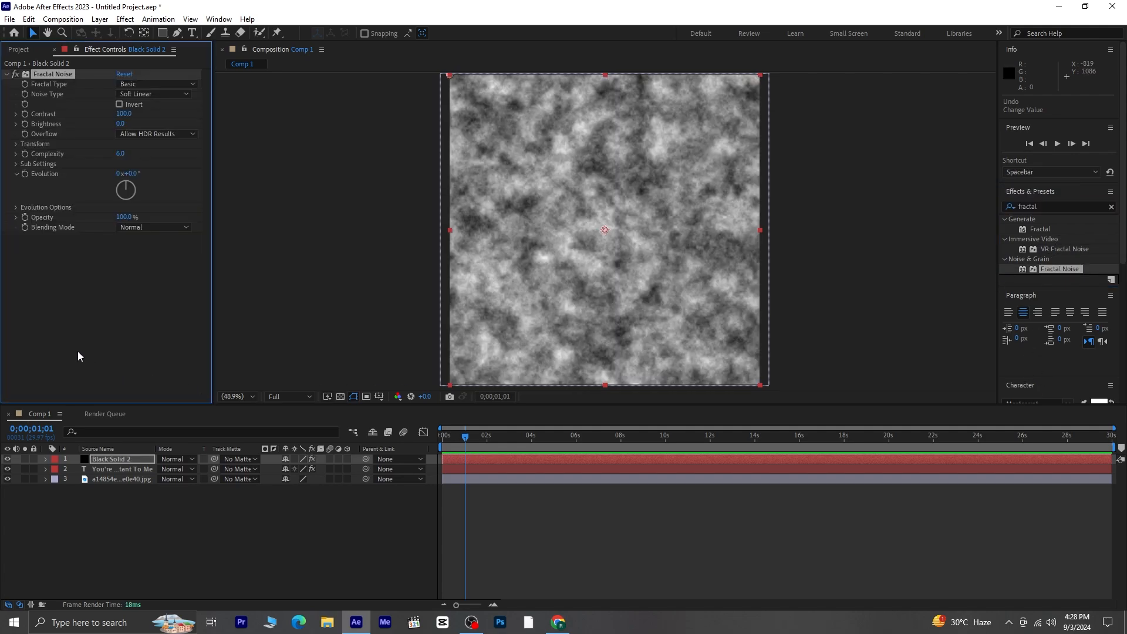
# Give Fractal Noise's Random Seed the expression time*10 and preview the changing noise from the start of the composition.
pyautogui.click(17, 208)
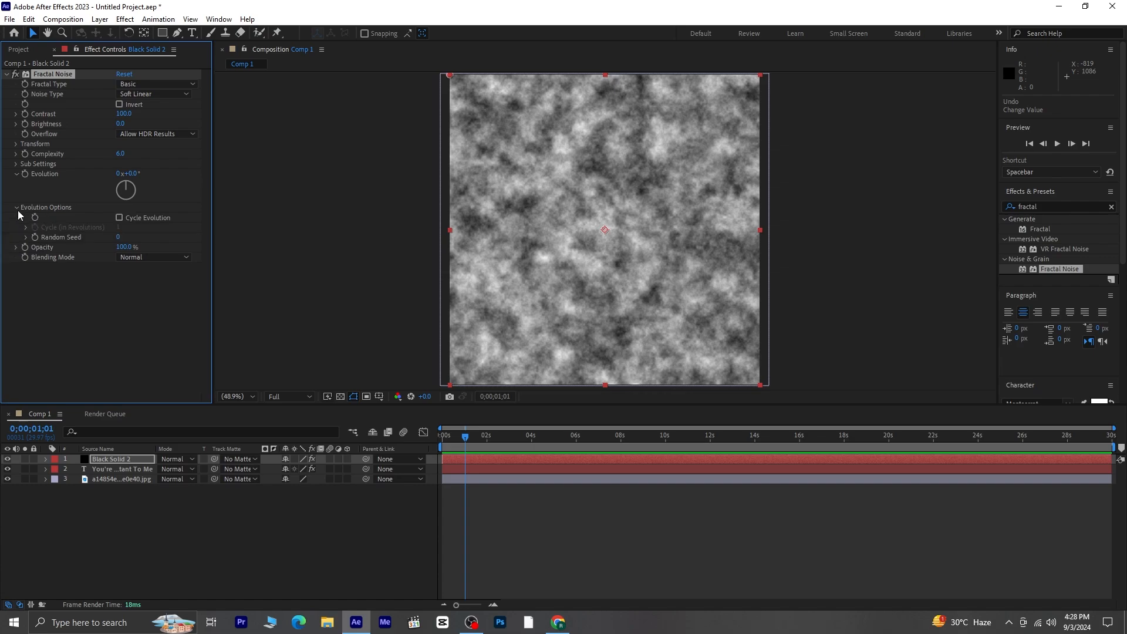
pyautogui.keyDown('alt'); pyautogui.click(34, 237); pyautogui.keyUp('alt')
pyautogui.click(568, 515)
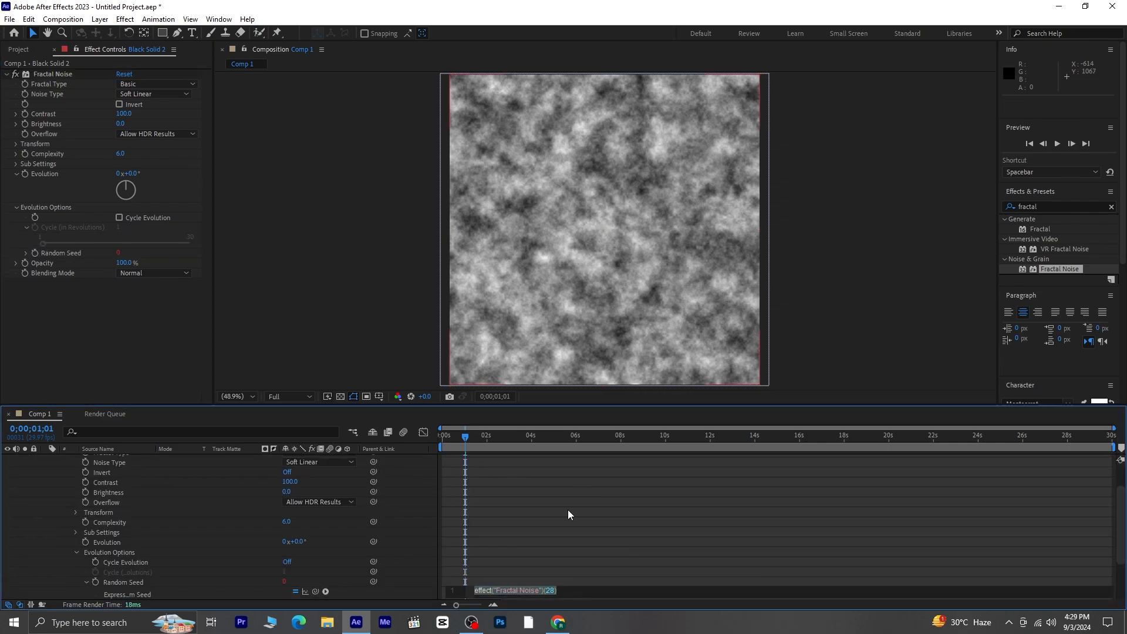
pyautogui.write('tim')
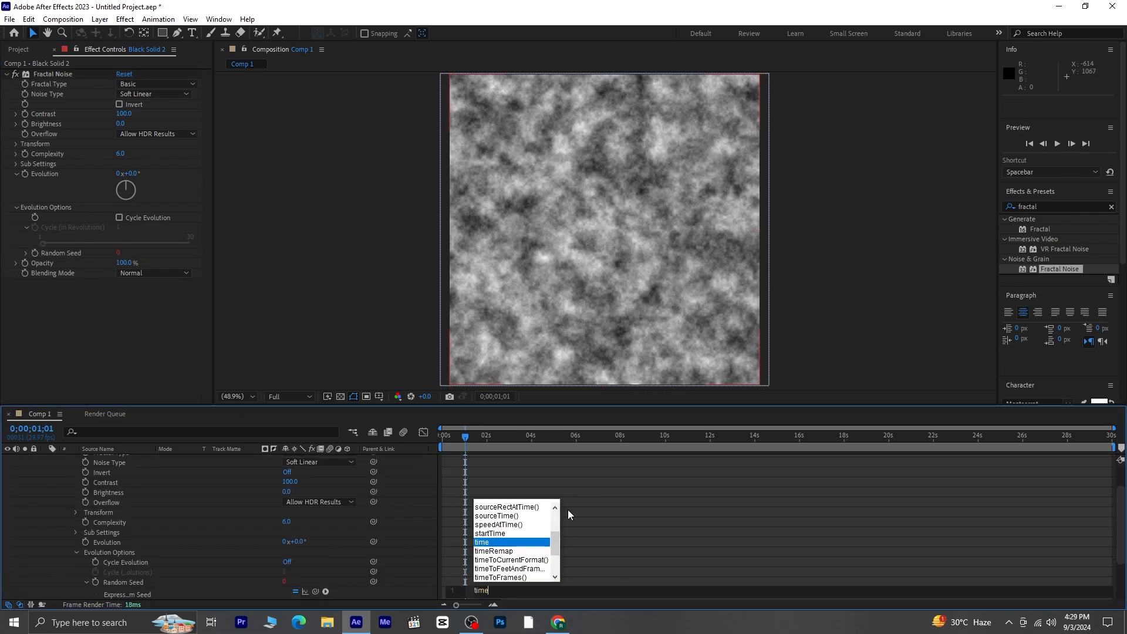
pyautogui.write('e')
pyautogui.press('Return')
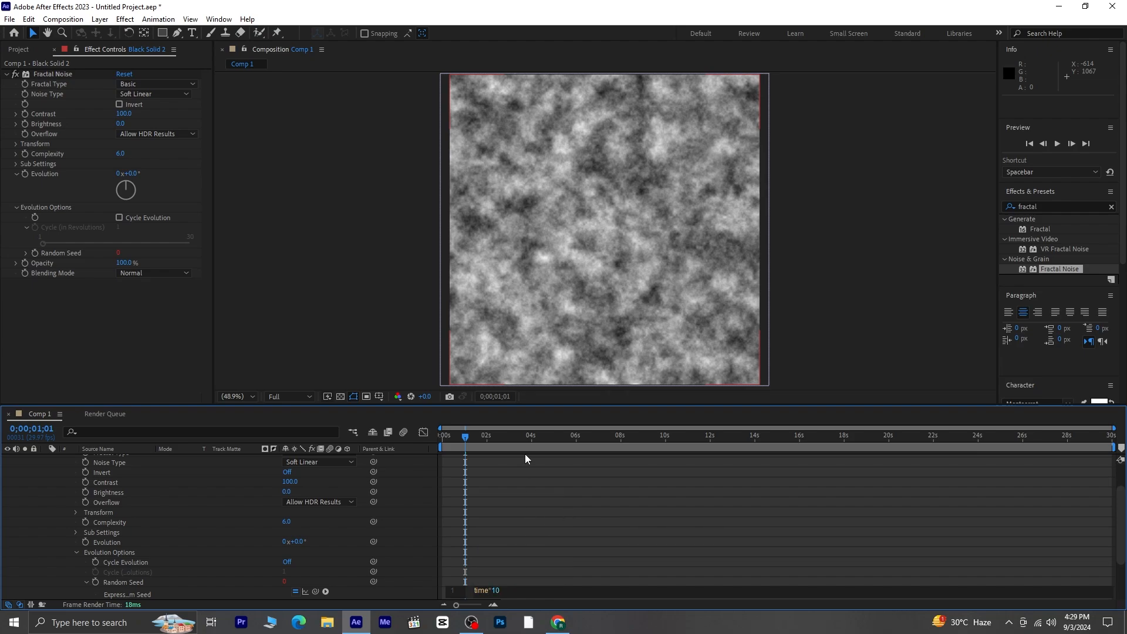
pyautogui.write('*10')
pyautogui.click(330, 327)
pyautogui.click(450, 441)
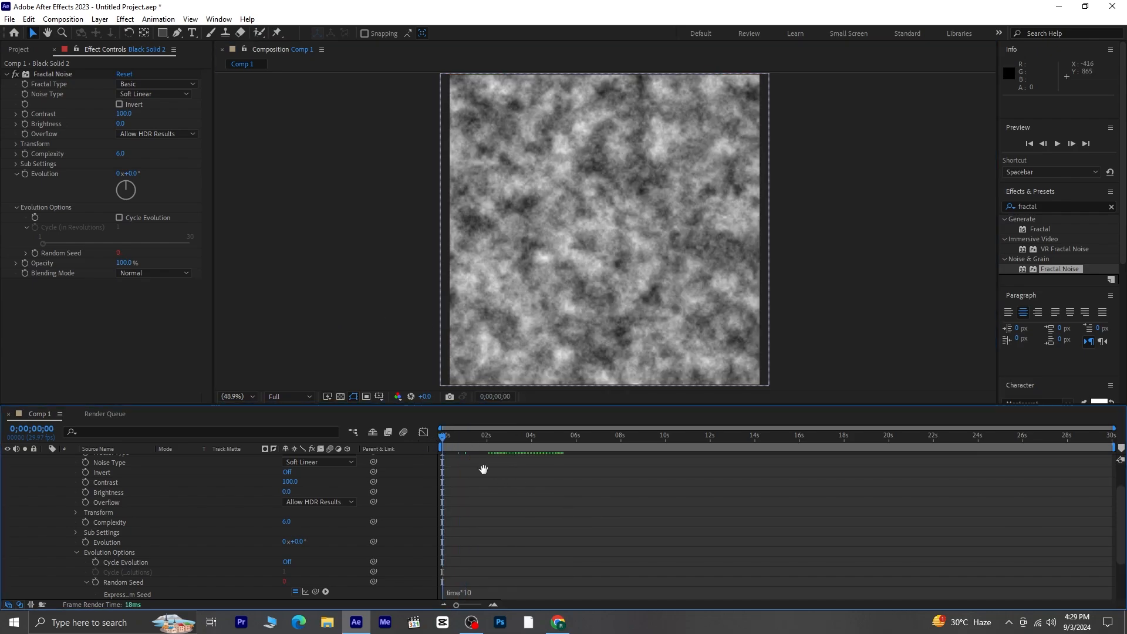
pyautogui.press('space')
pyautogui.press('space')
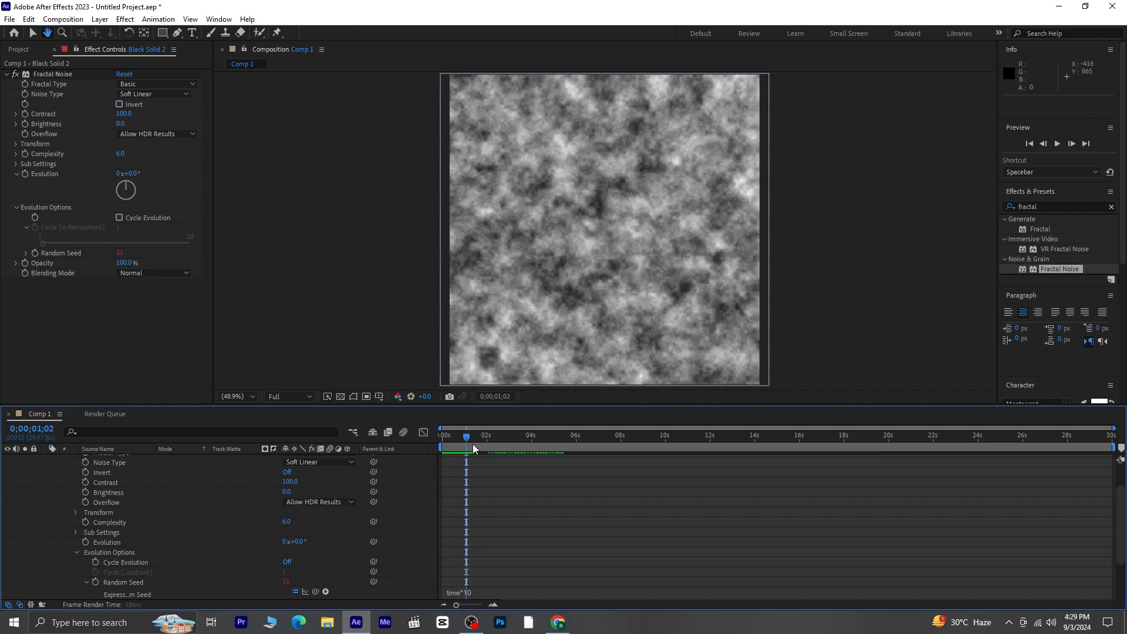
# Pre-compose the noise solid as "Black Solid 2 Comp 1", moving all attributes into the new composition.
pyautogui.scroll(2, 106, 482)
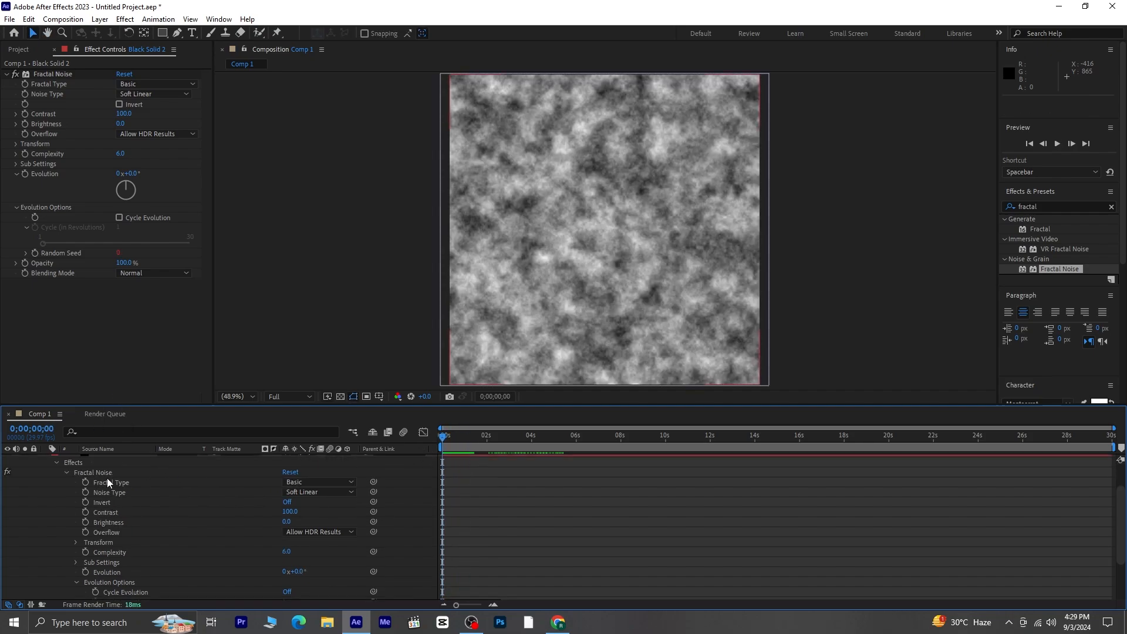
pyautogui.click(47, 460)
pyautogui.click(116, 461)
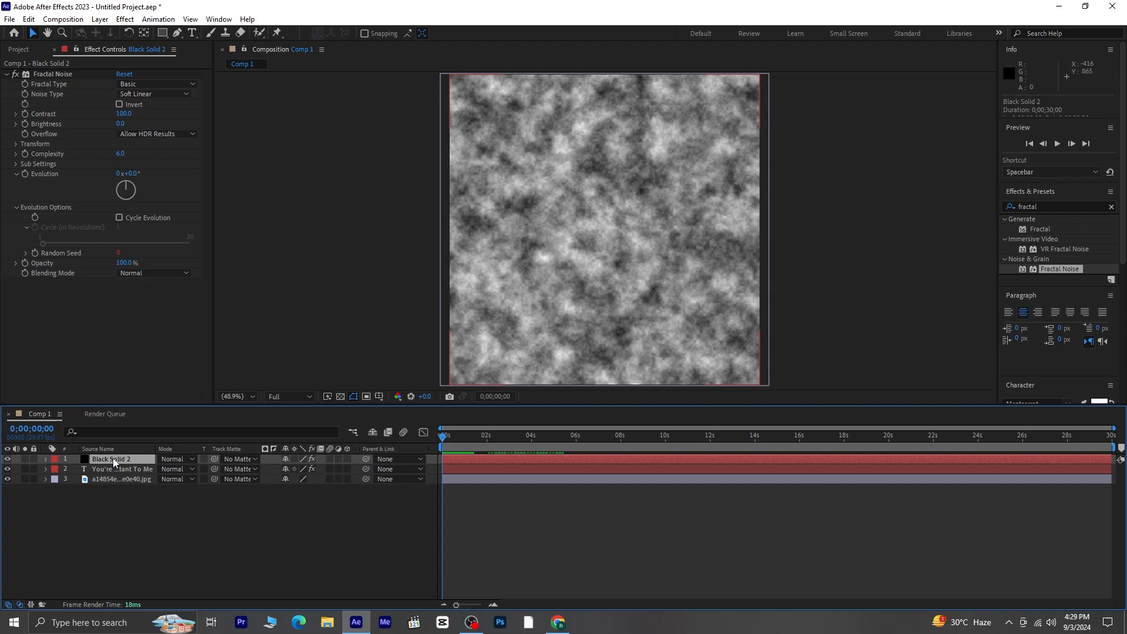
pyautogui.rightClick(134, 464)
pyautogui.click(169, 381)
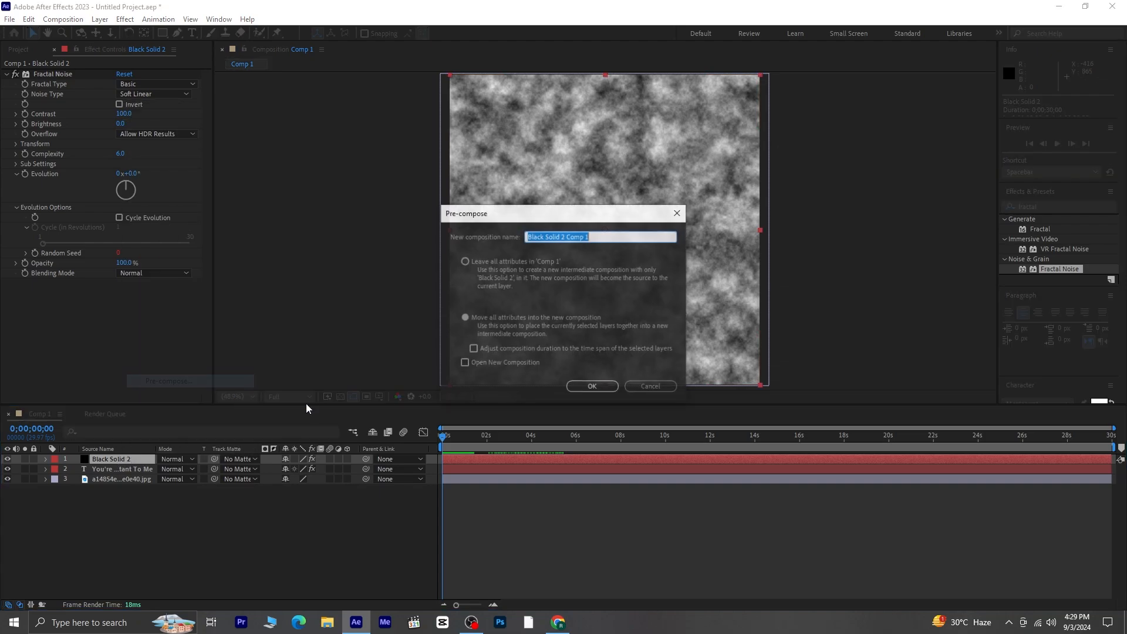
pyautogui.click(464, 318)
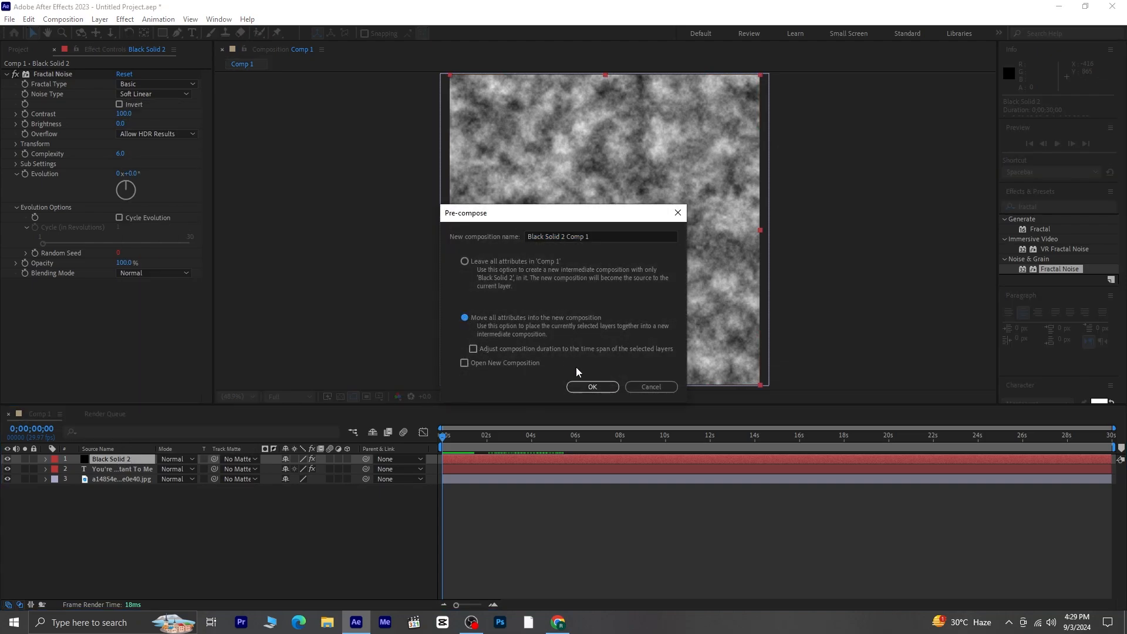
pyautogui.click(592, 387)
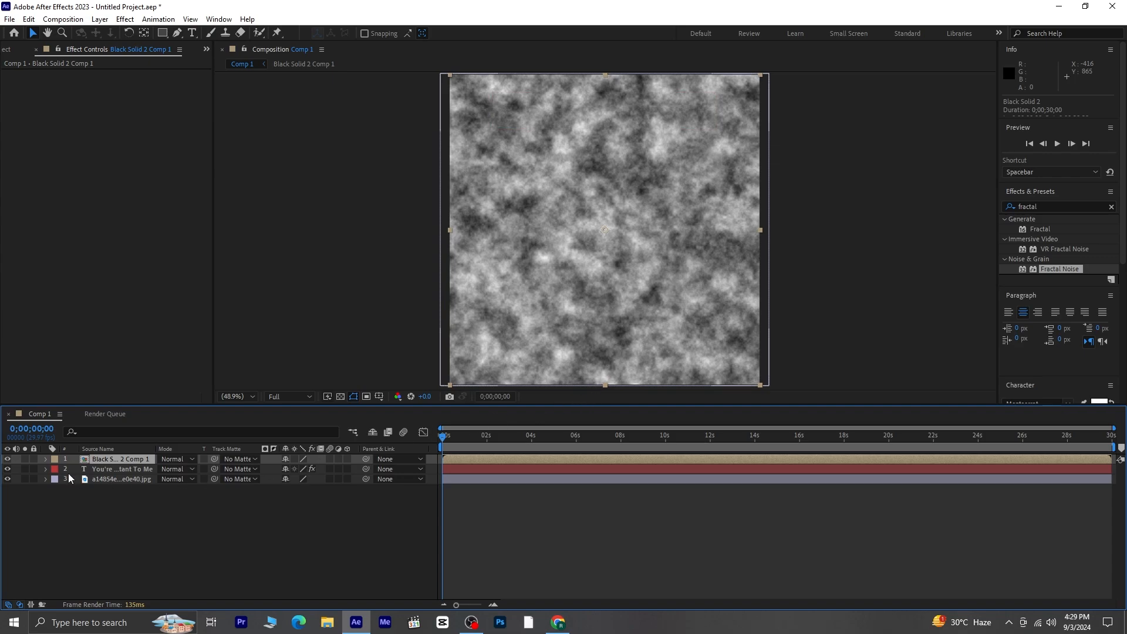
# Hide the pre-composed noise layer and apply the Displacement Map effect to the title text layer.
pyautogui.click(8, 459)
pyautogui.click(126, 470)
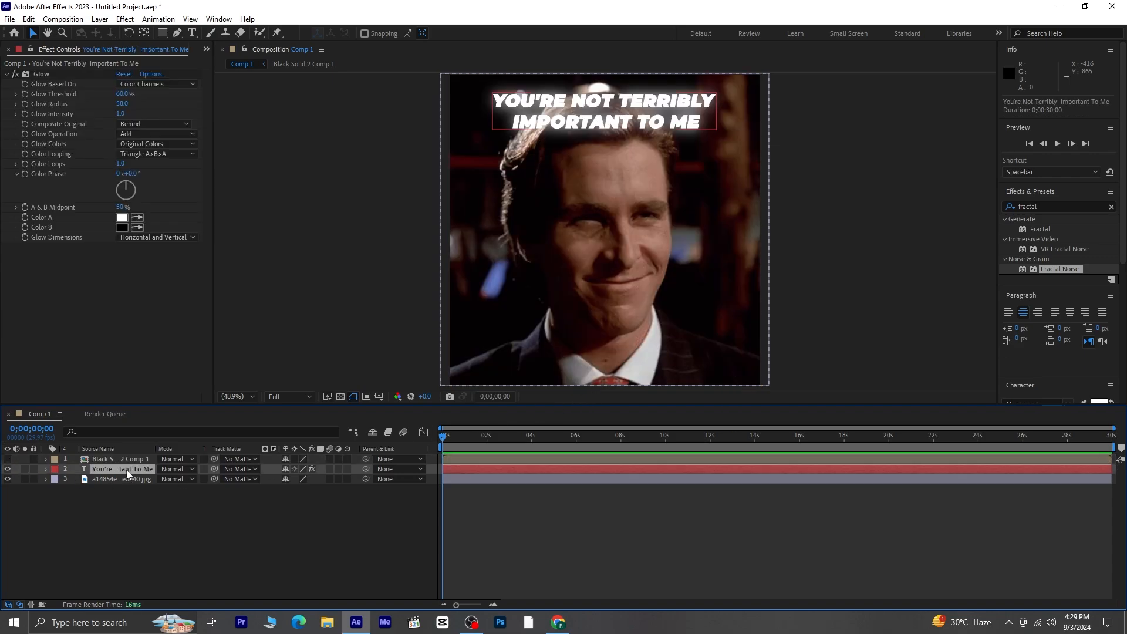
pyautogui.click(1050, 206)
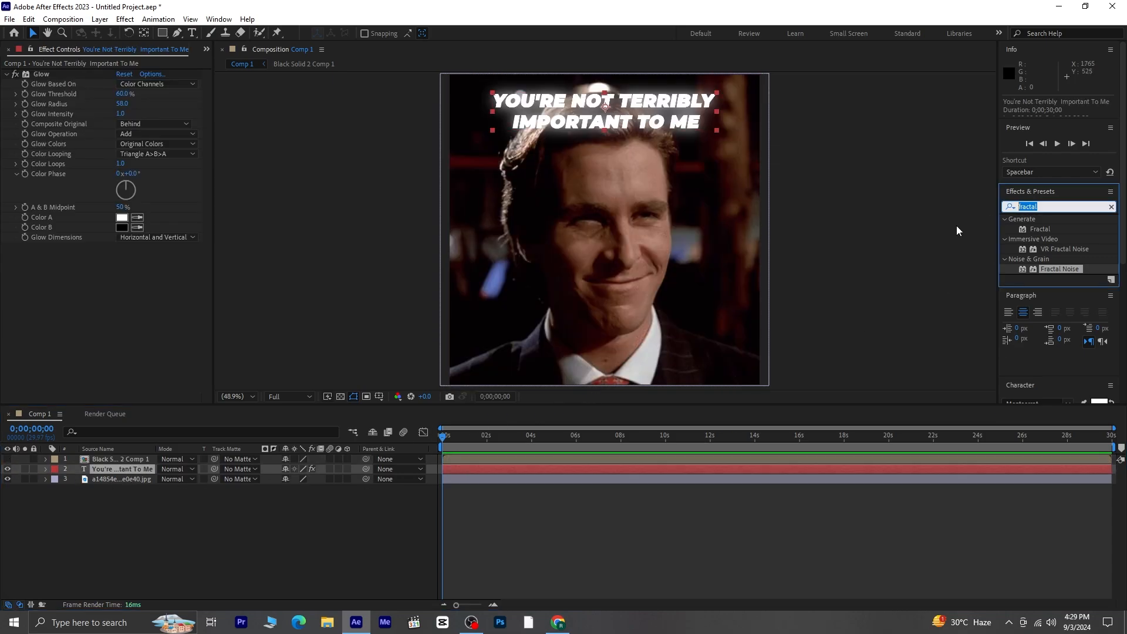
pyautogui.press('BackSpace')
pyautogui.write('d')
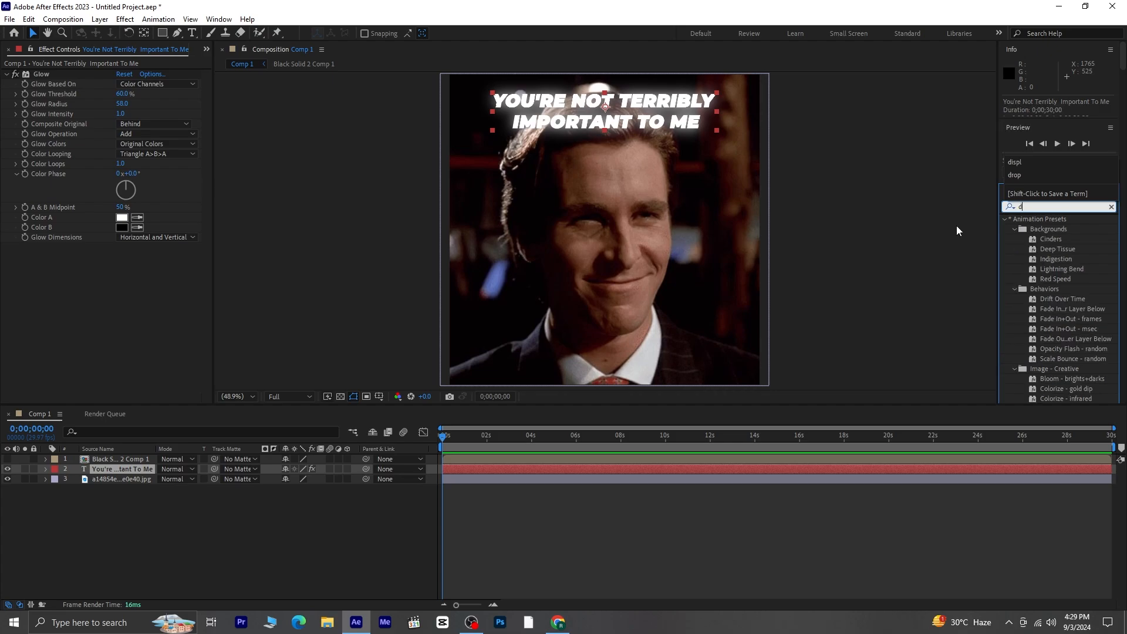
pyautogui.write('isp')
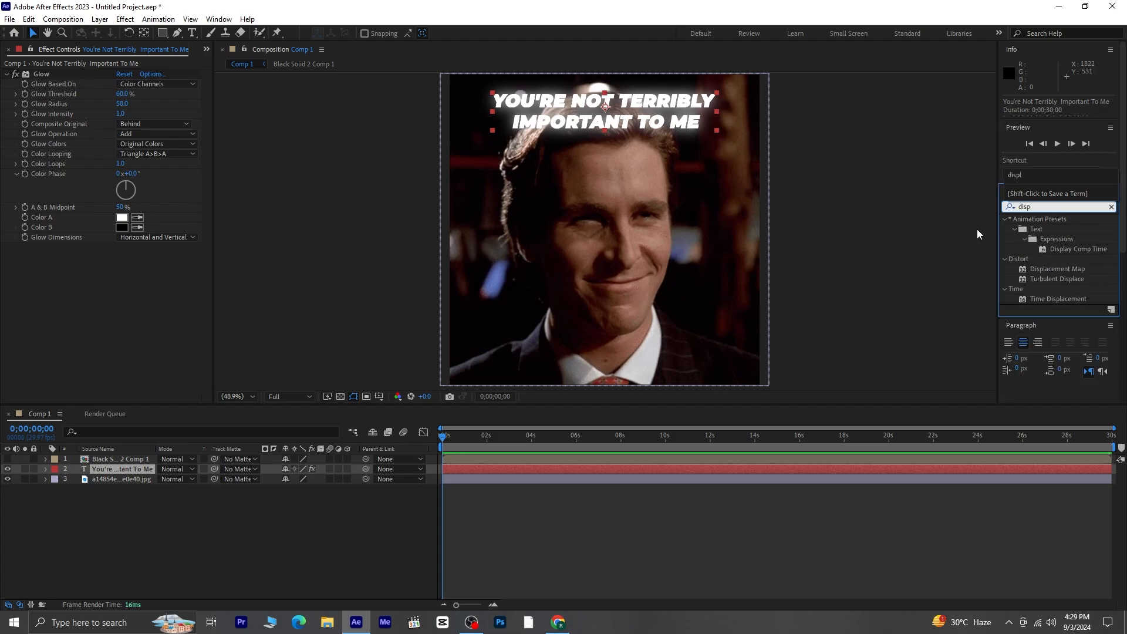
pyautogui.doubleClick(1041, 270)
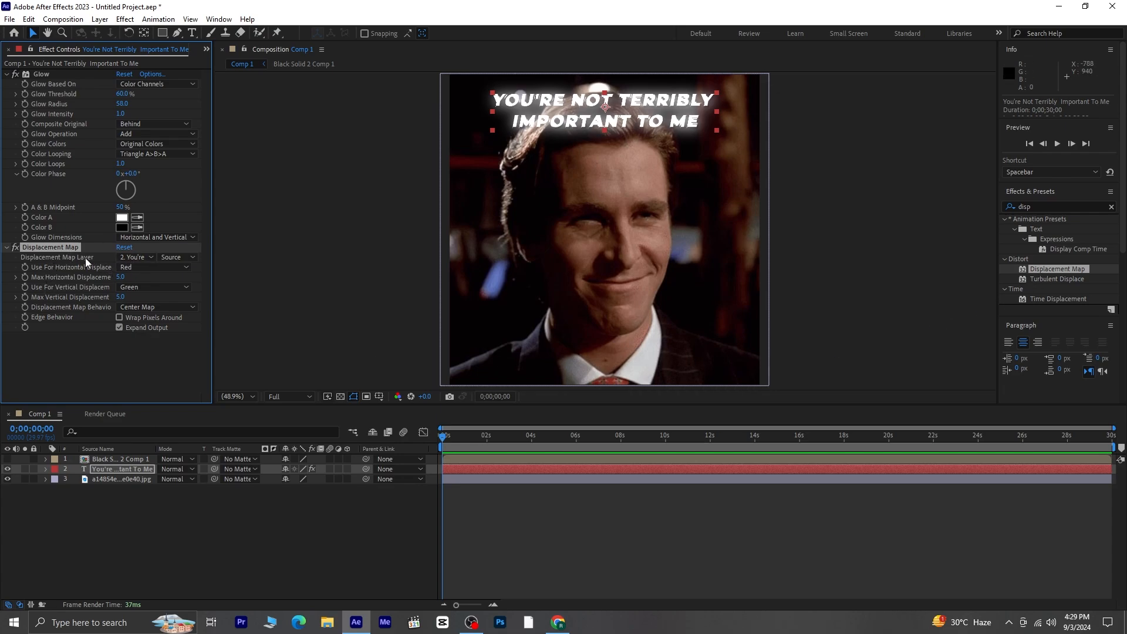
# Set the title's Displacement Map Layer to Black Solid 2 Comp 1 and preview the animation.
pyautogui.click(141, 259)
pyautogui.click(170, 286)
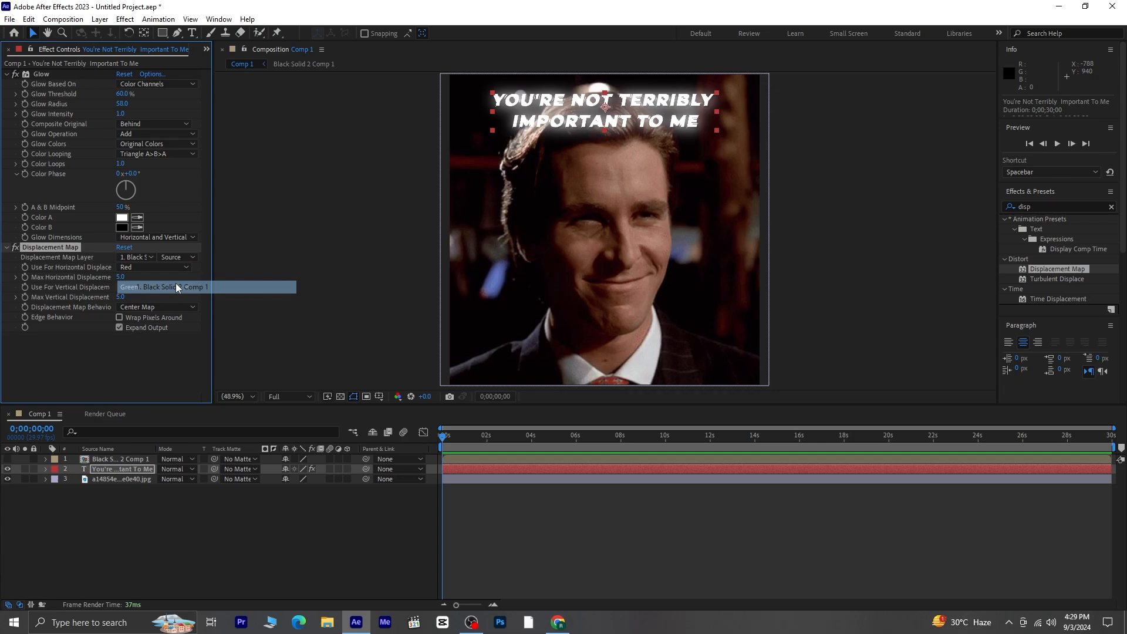
pyautogui.click(138, 346)
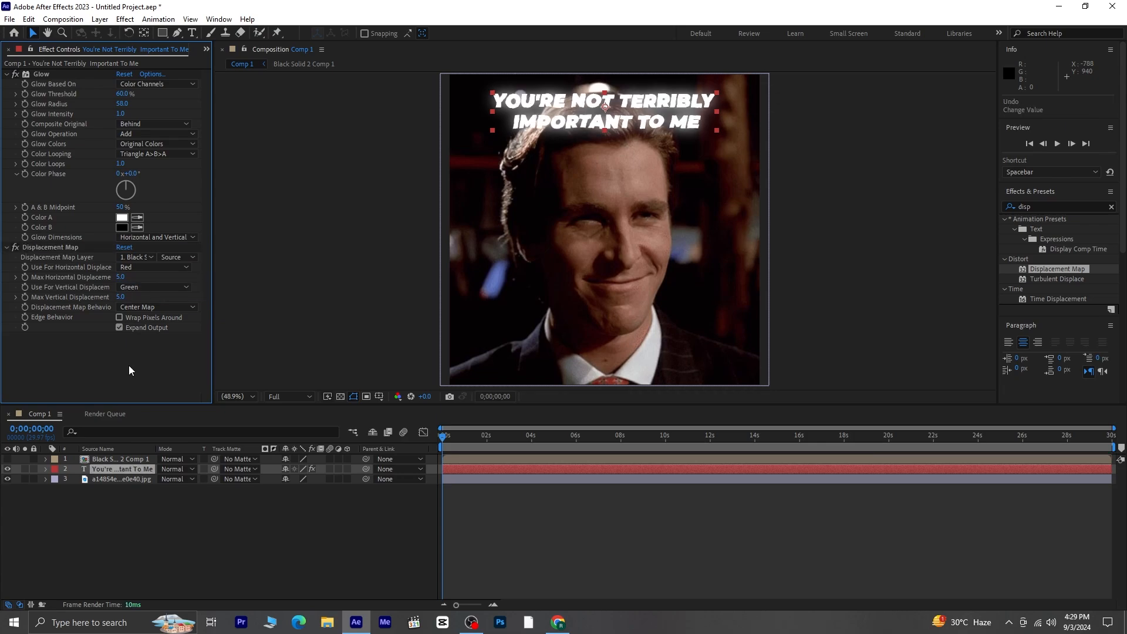
pyautogui.press('space')
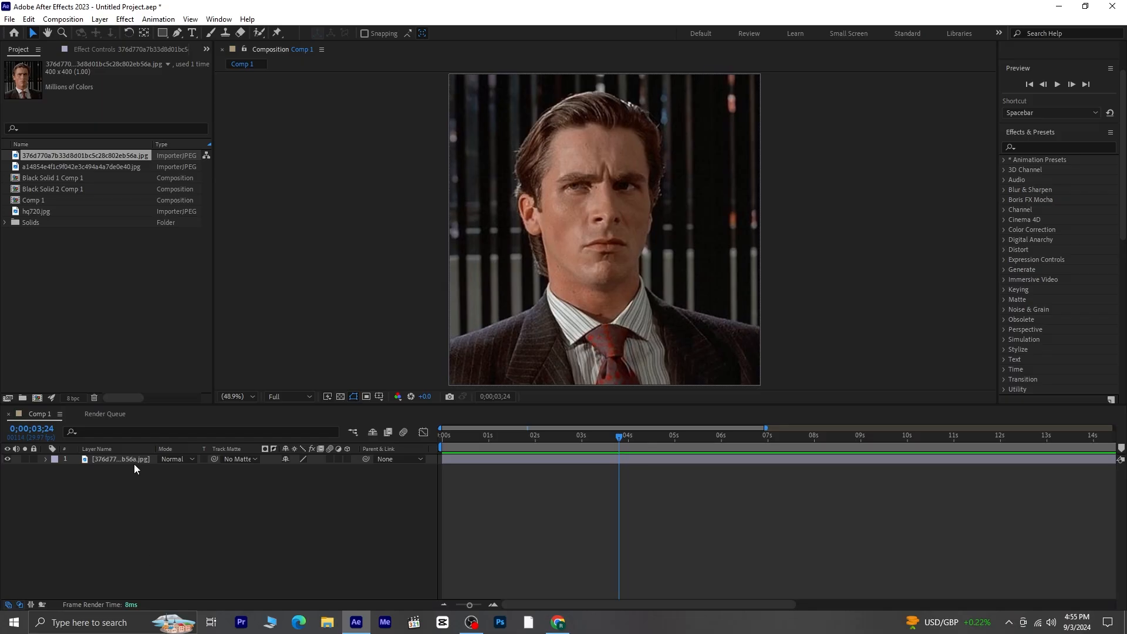
# Add a two-line text layer reading "You're Not Terribly Important To Me" over the new photo.
pyautogui.click(191, 34)
pyautogui.click(516, 325)
pyautogui.write("You're Not Terribly Important To Me")
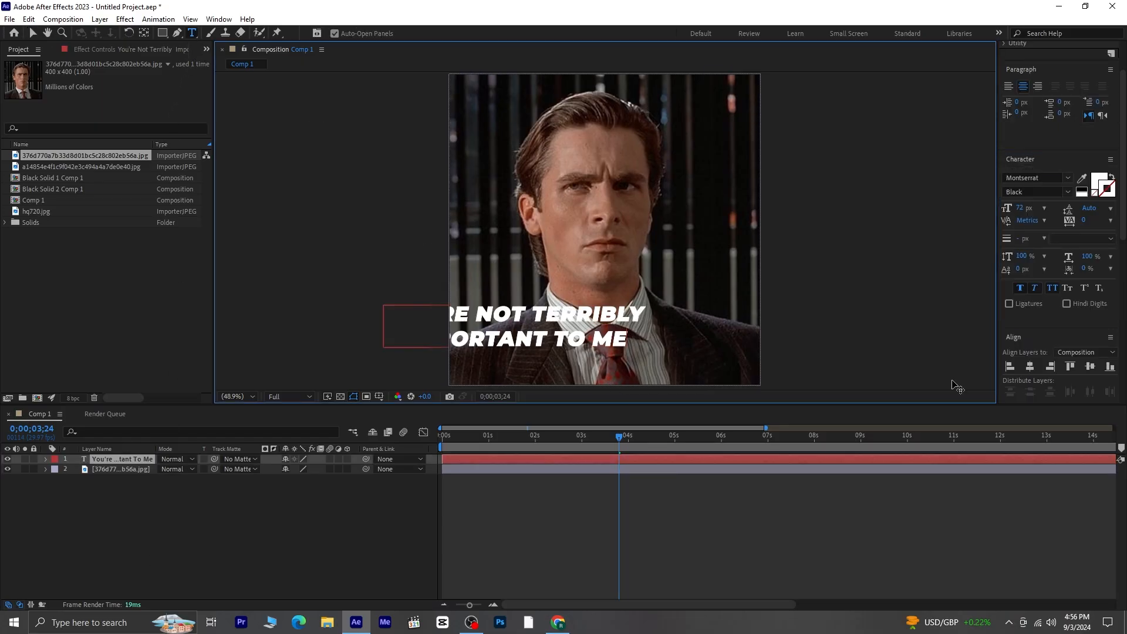
# Move the title down near the lower edge of the photo and center it horizontally in the composition.
pyautogui.click(1031, 367)
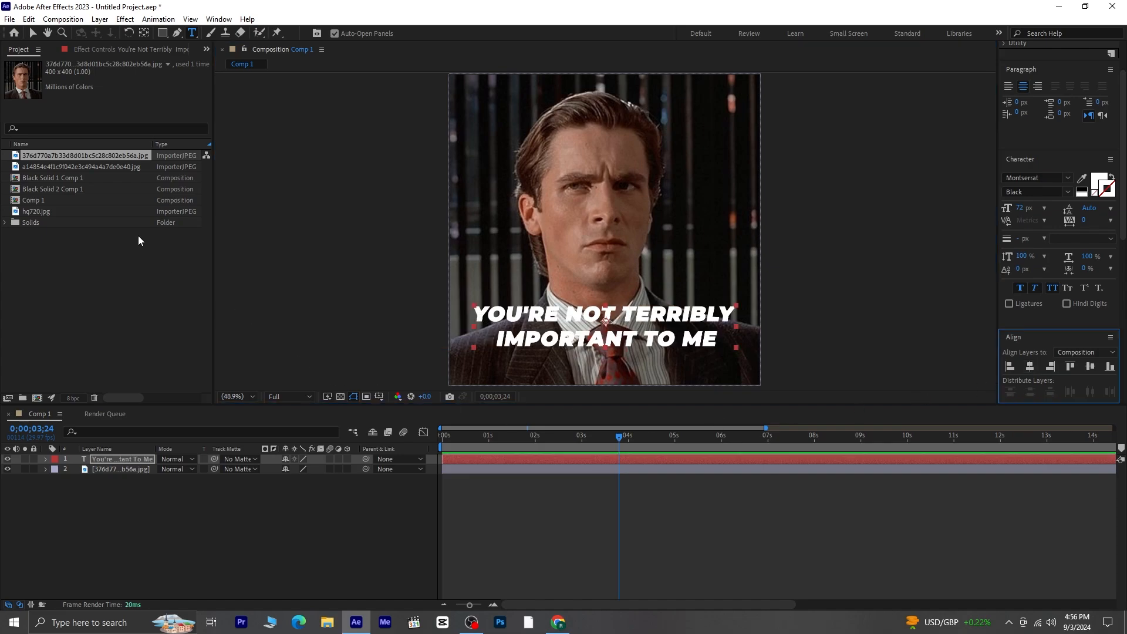
pyautogui.click(33, 32)
pyautogui.moveTo(681, 321); pyautogui.dragTo(679, 345)
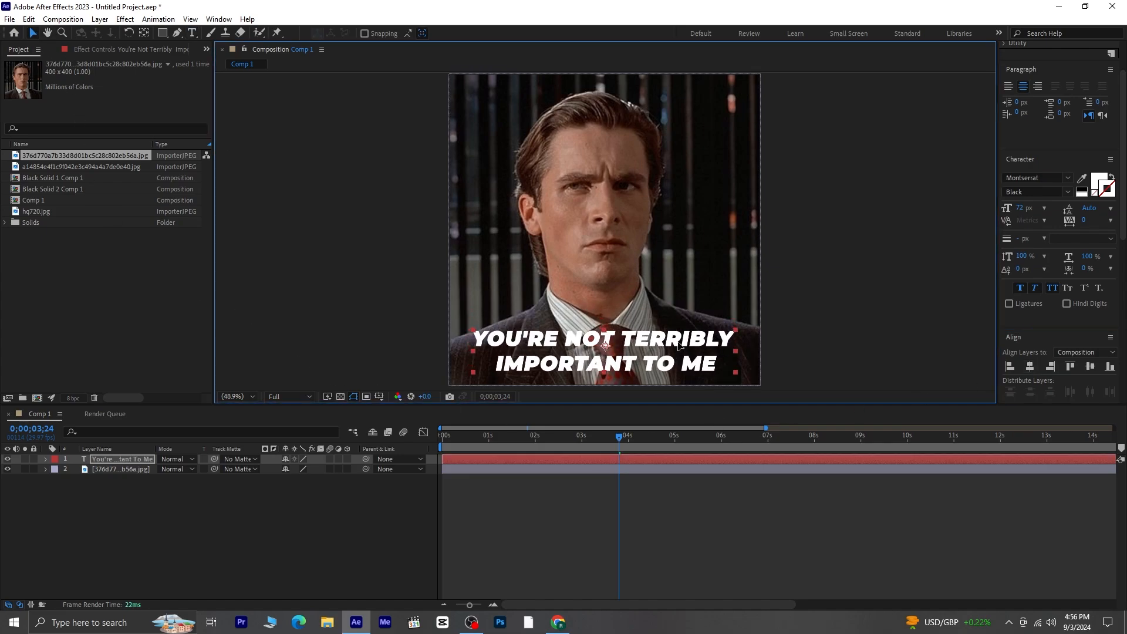
pyautogui.click(1030, 367)
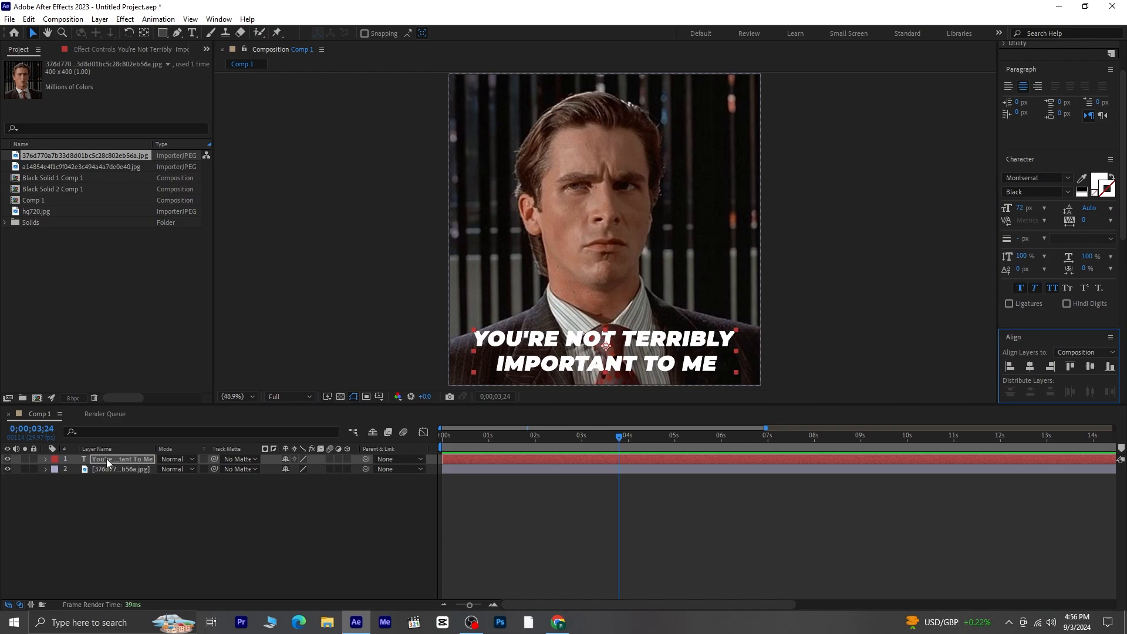
# Find the CC Cross Blur effect, apply it to the title and set its Radius X to 274.
pyautogui.hotkey('ctrl', '5')
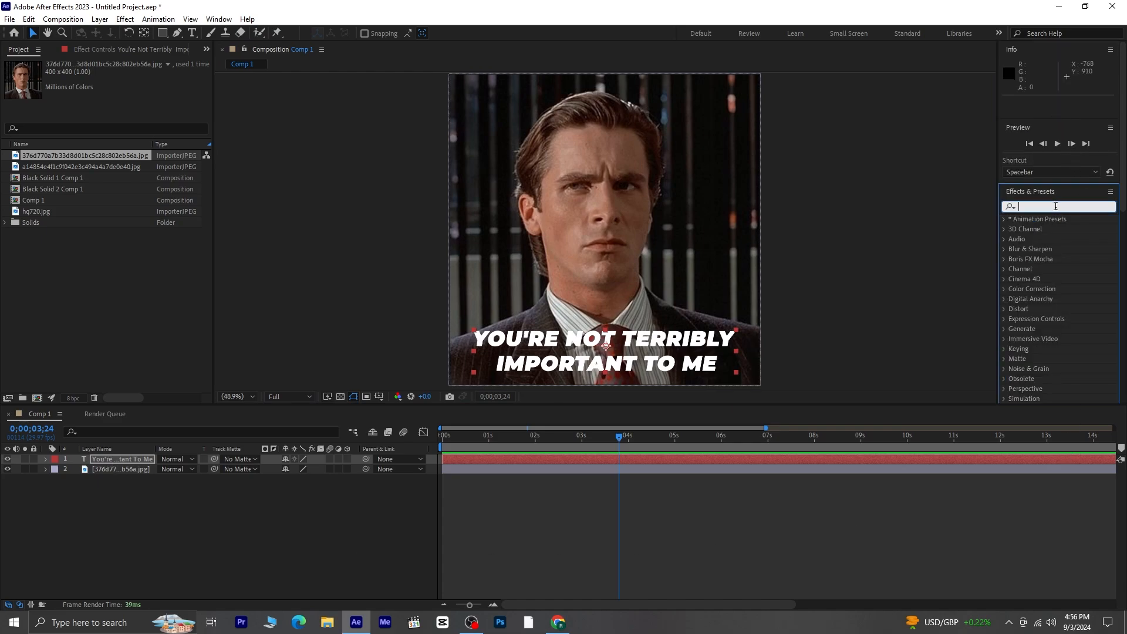
pyautogui.write('cc')
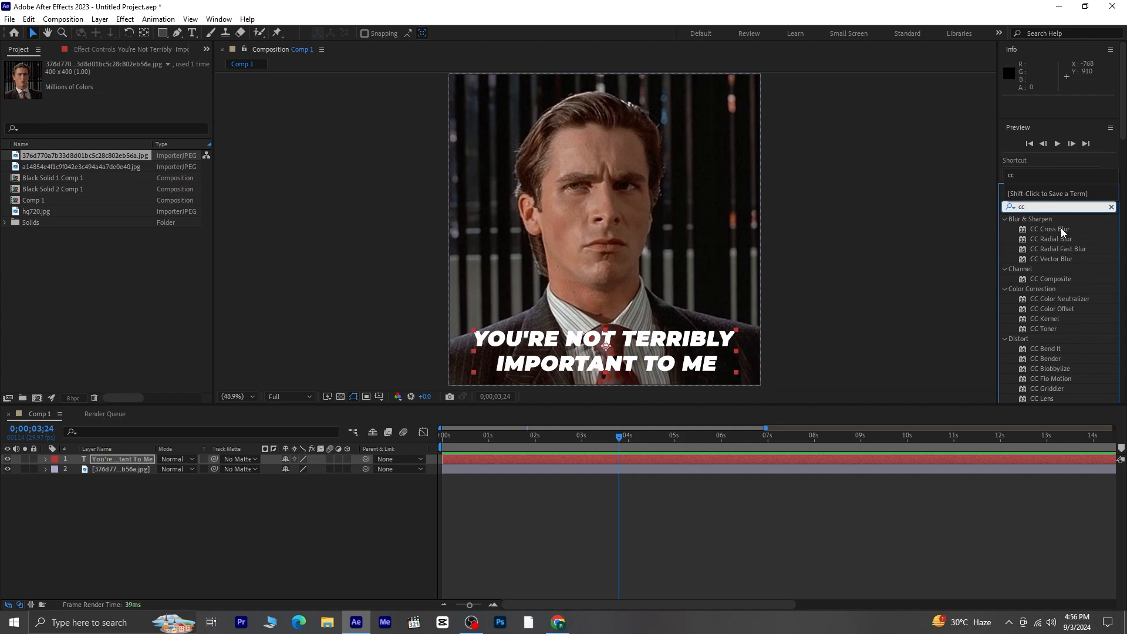
pyautogui.click(1061, 230)
pyautogui.doubleClick(1061, 230)
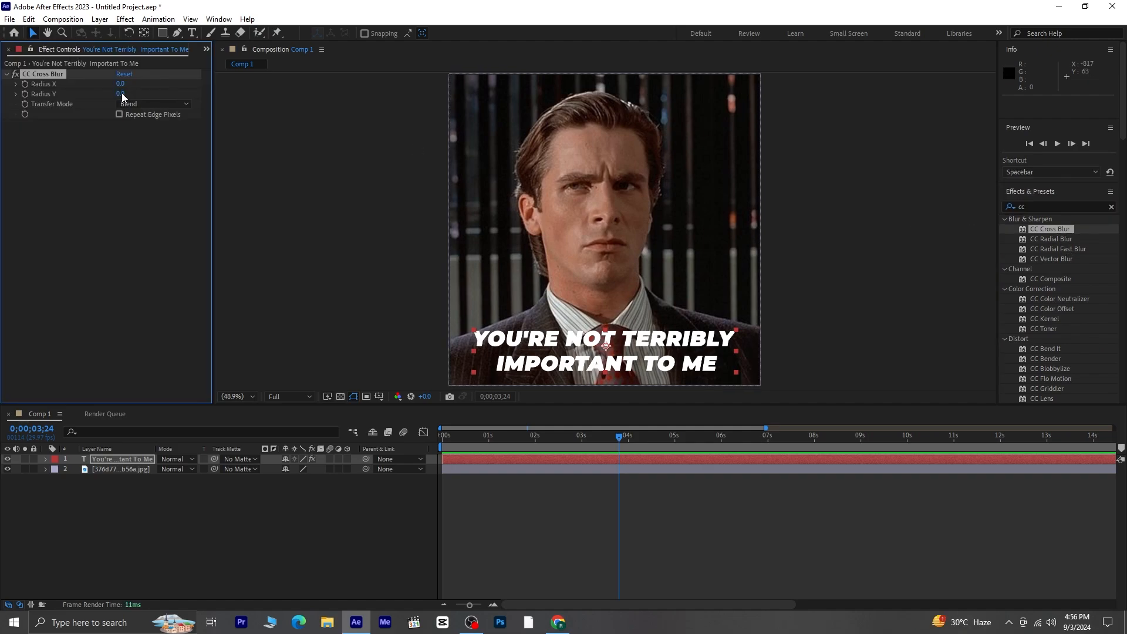
pyautogui.moveTo(120, 83); pyautogui.dragTo(285, 89)
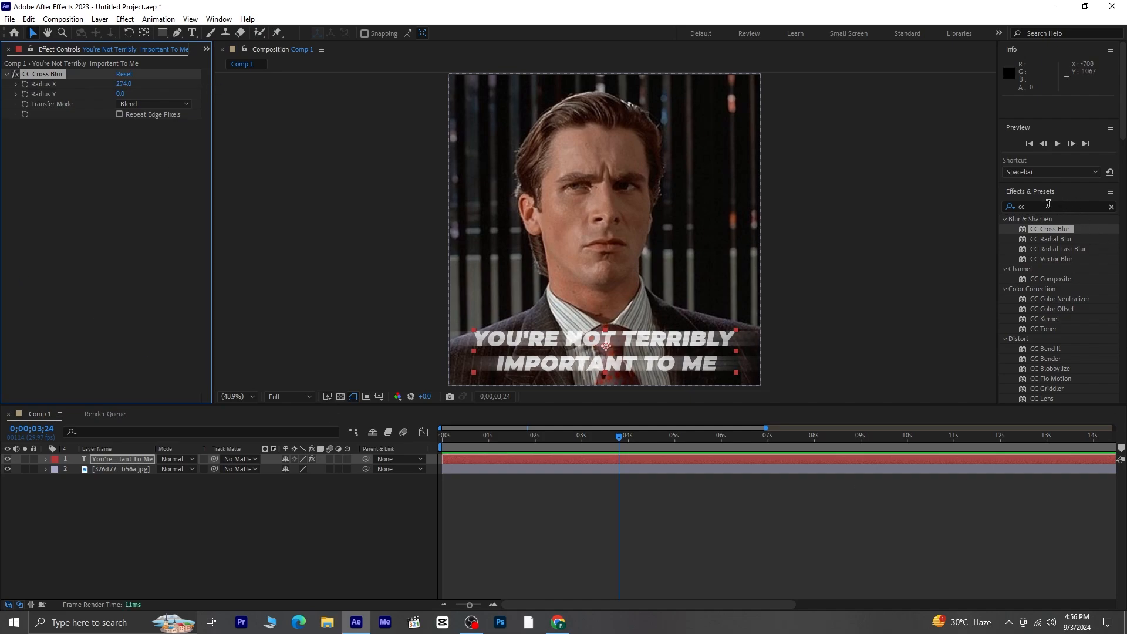
# Find the Glow effect and apply it to the title below the cross blur.
pyautogui.doubleClick(1048, 204)
pyautogui.write('glow')
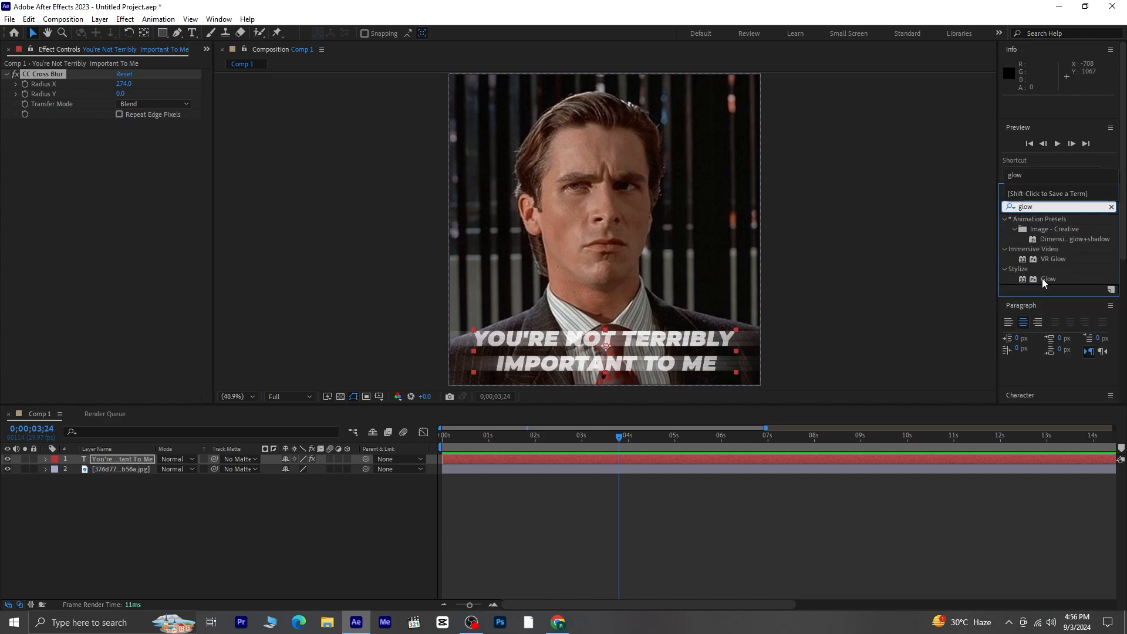
pyautogui.doubleClick(1048, 280)
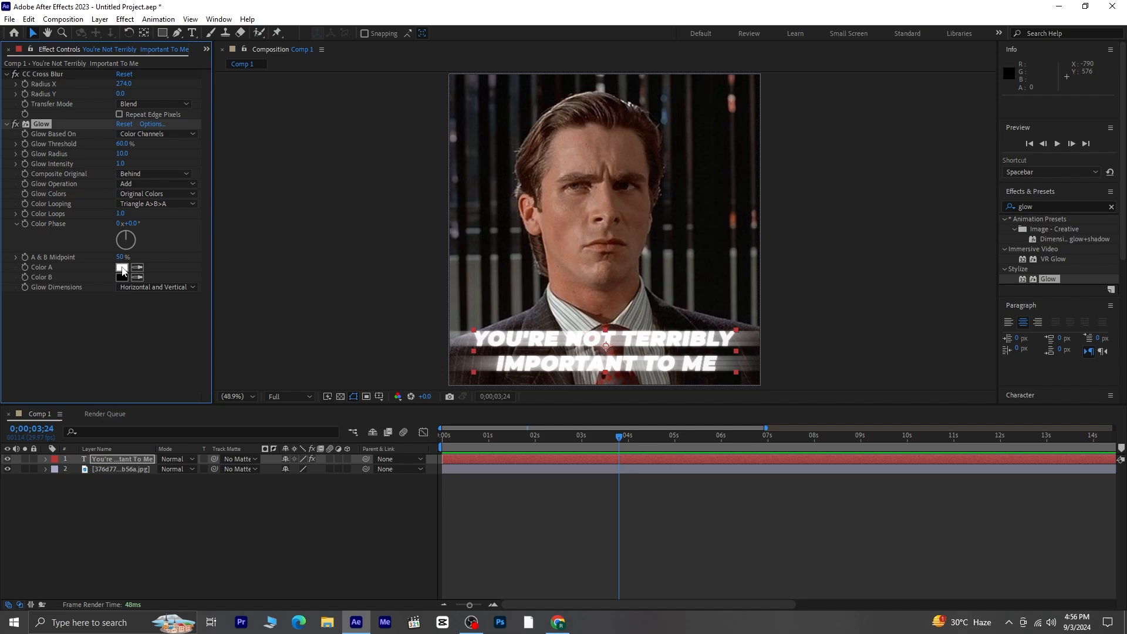
# Set the glow's Color A to bright red (FF0000) and Color B to red (F90000).
pyautogui.click(121, 267)
pyautogui.moveTo(581, 222); pyautogui.dragTo(731, 210)
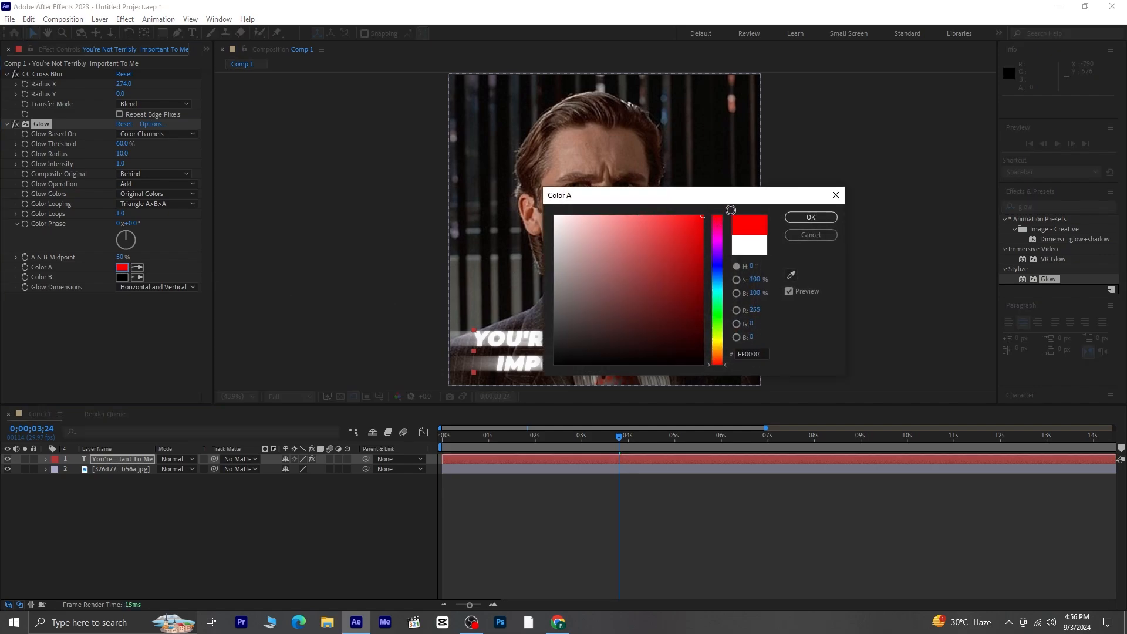
pyautogui.click(811, 217)
pyautogui.click(121, 277)
pyautogui.click(716, 228)
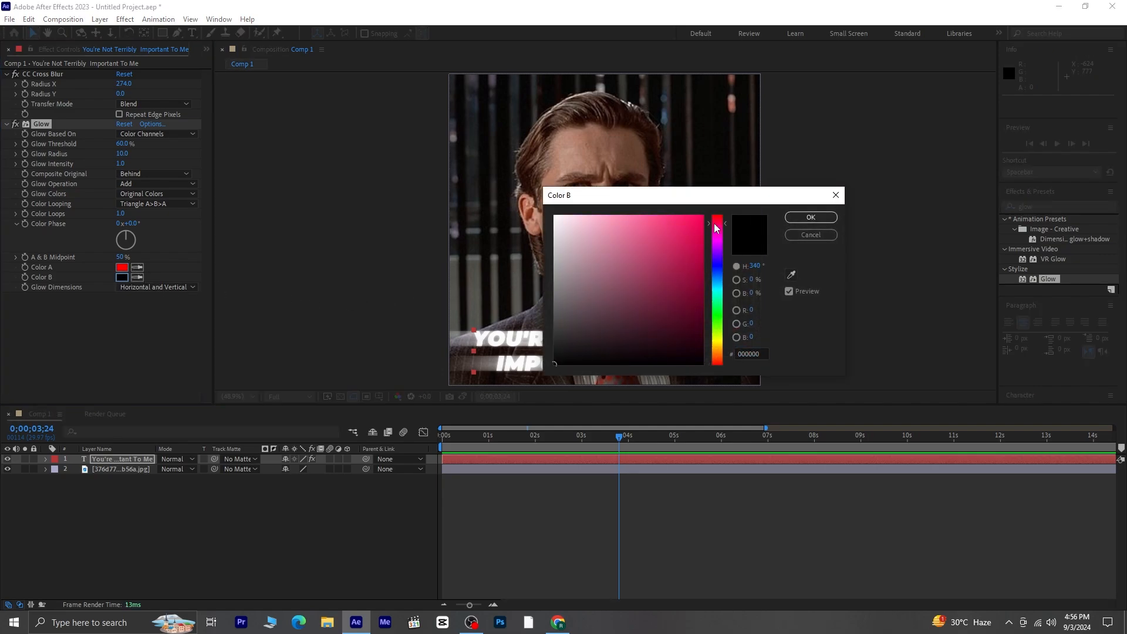
pyautogui.moveTo(714, 228)
pyautogui.mouseDown()
pyautogui.moveTo(721, 213)
pyautogui.moveTo(705, 218)
pyautogui.mouseUp()
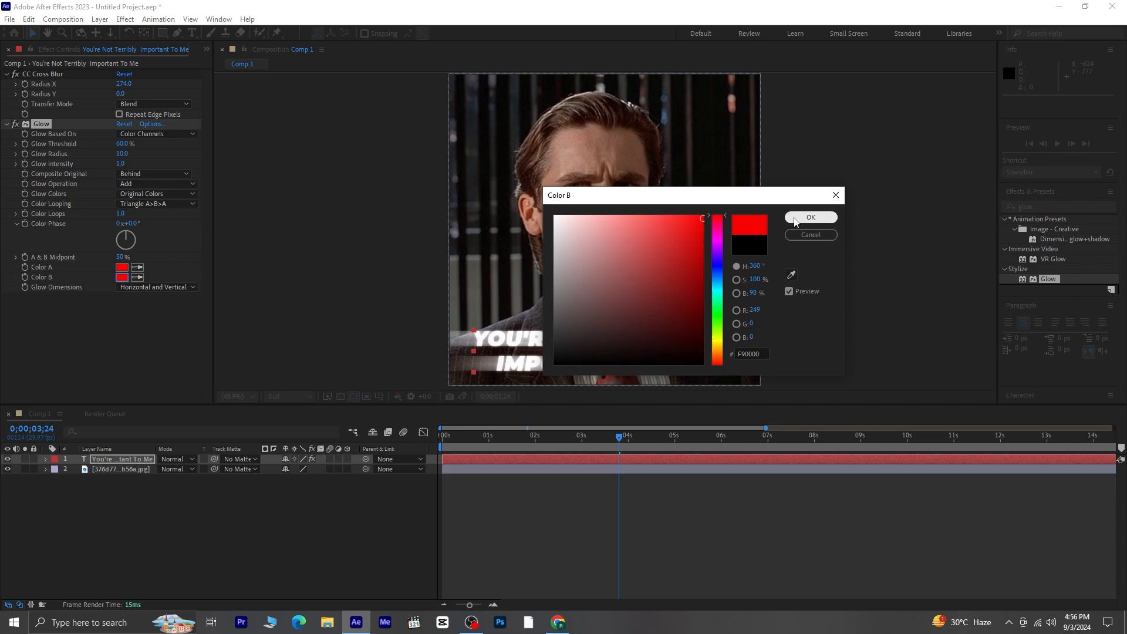
pyautogui.click(811, 217)
# Base the glow on the Alpha Channel with A & B Colors, and set its intensity to 1.3 and radius to 36.
pyautogui.click(150, 135)
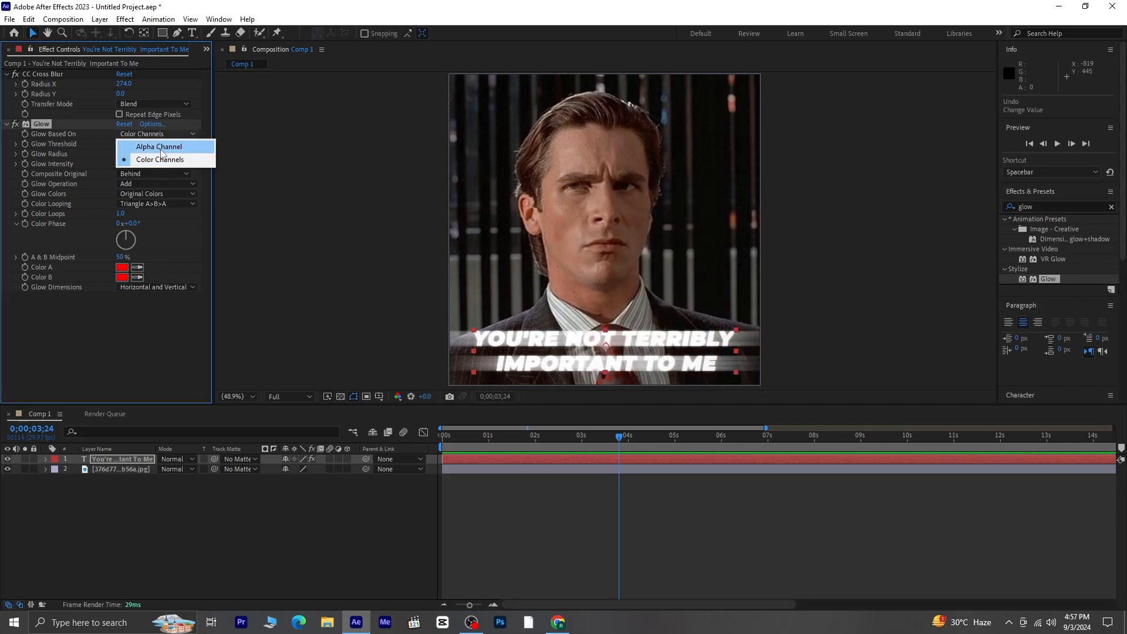
pyautogui.click(159, 147)
pyautogui.click(170, 194)
pyautogui.click(172, 197)
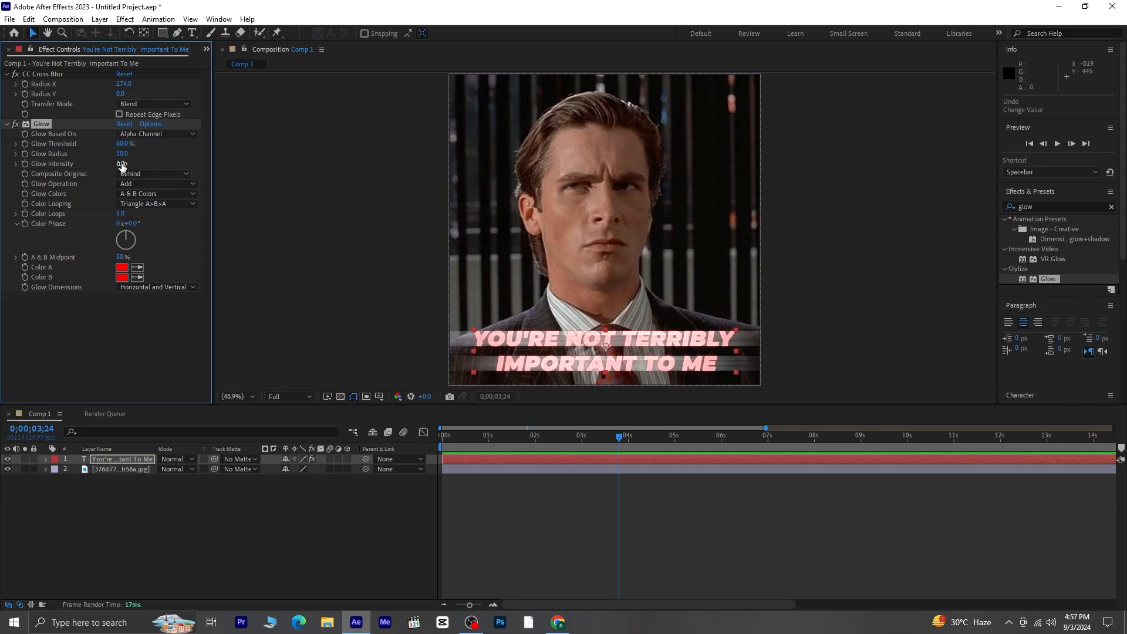
pyautogui.moveTo(121, 164); pyautogui.dragTo(143, 155)
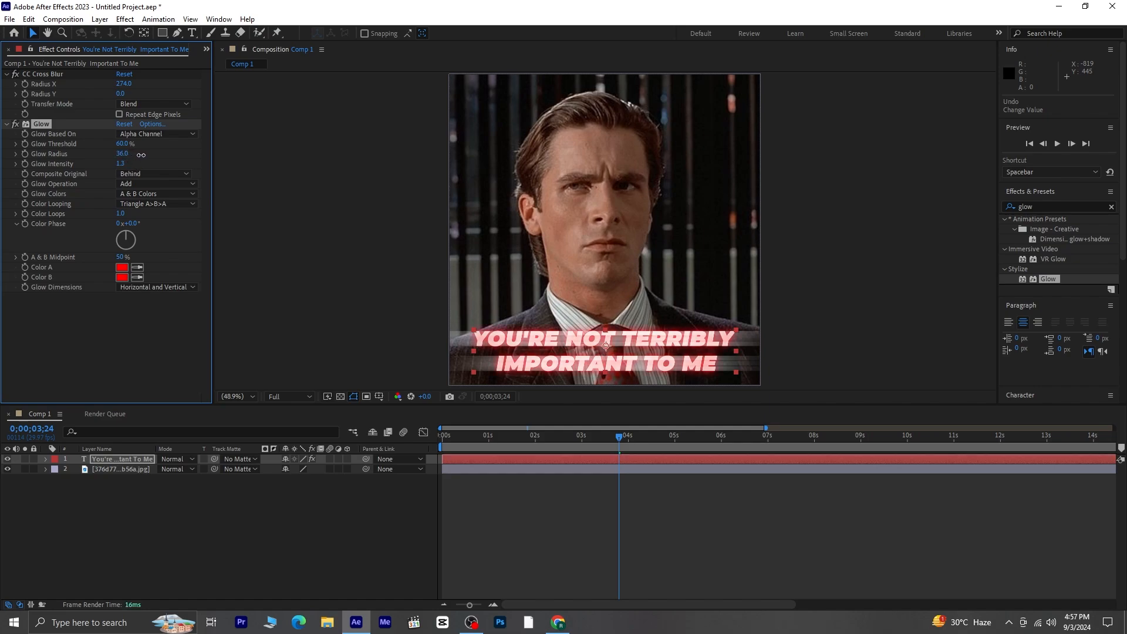
# Turn the title into an unfilled white outline with a 4 px stroke, and set its glow to threshold 39.6%, radius 65 and intensity 1.5.
pyautogui.click(125, 461)
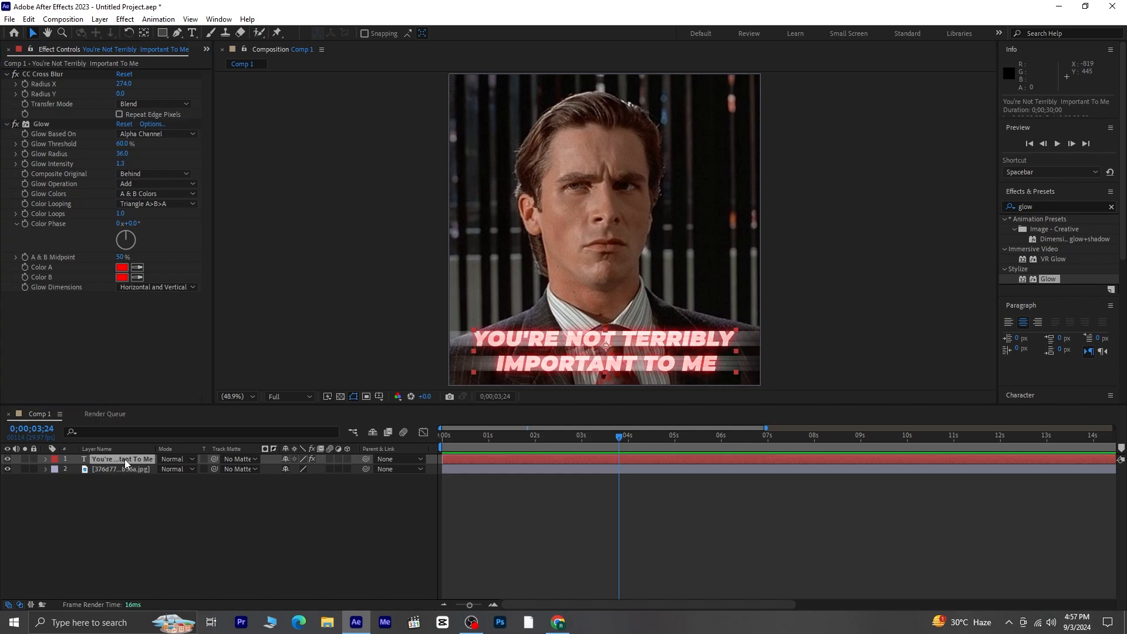
pyautogui.click(1111, 206)
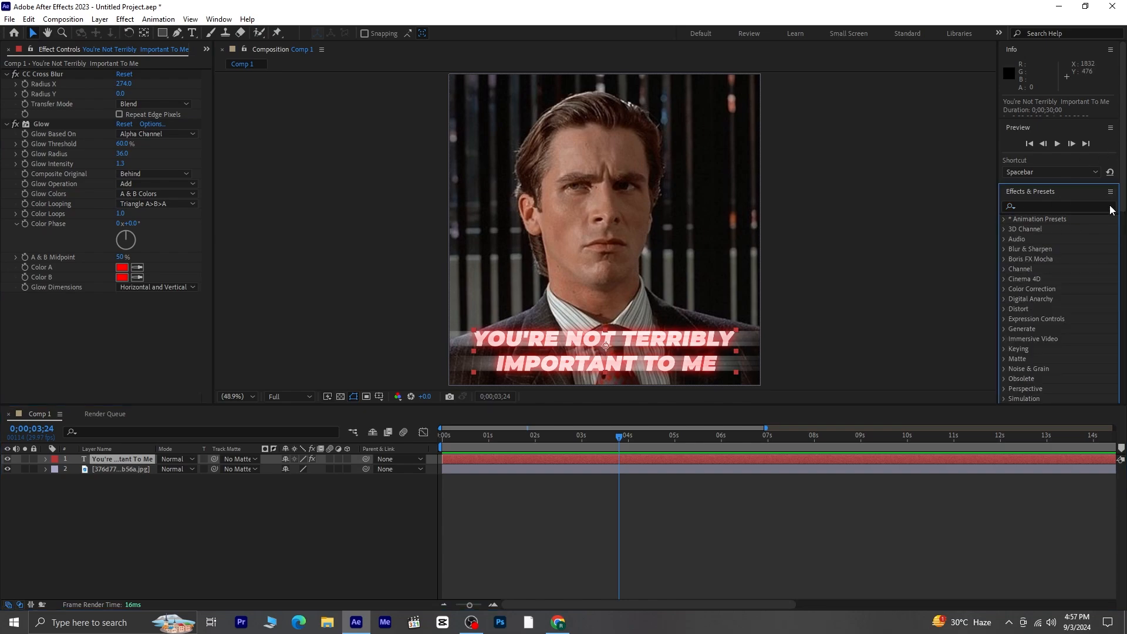
pyautogui.scroll(-10, 1099, 257)
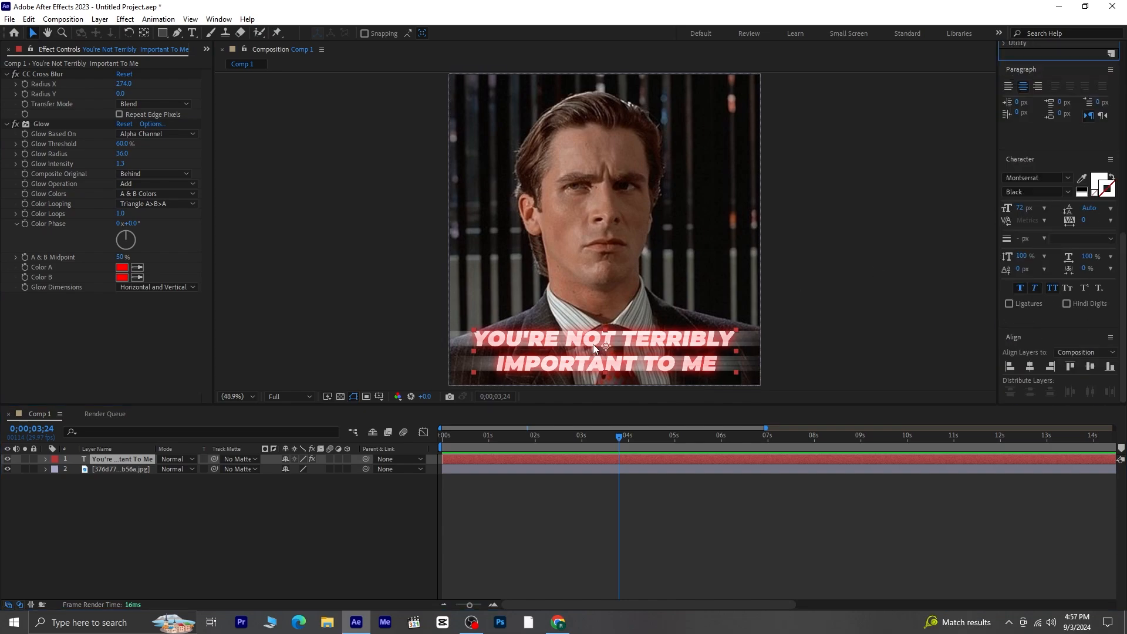
pyautogui.click(1111, 179)
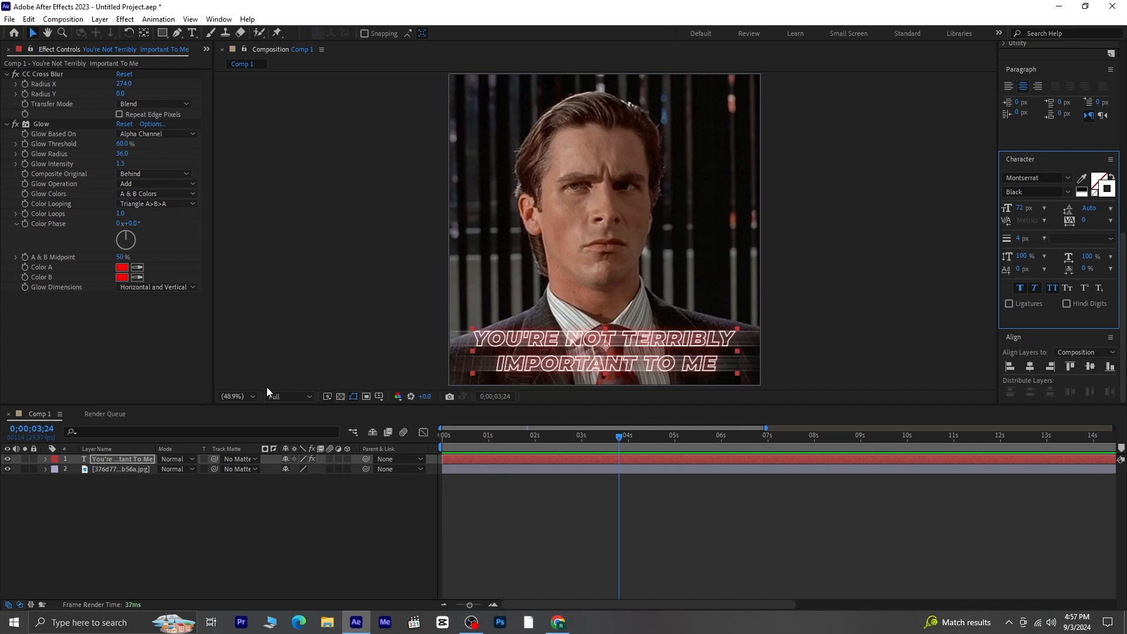
pyautogui.click(80, 344)
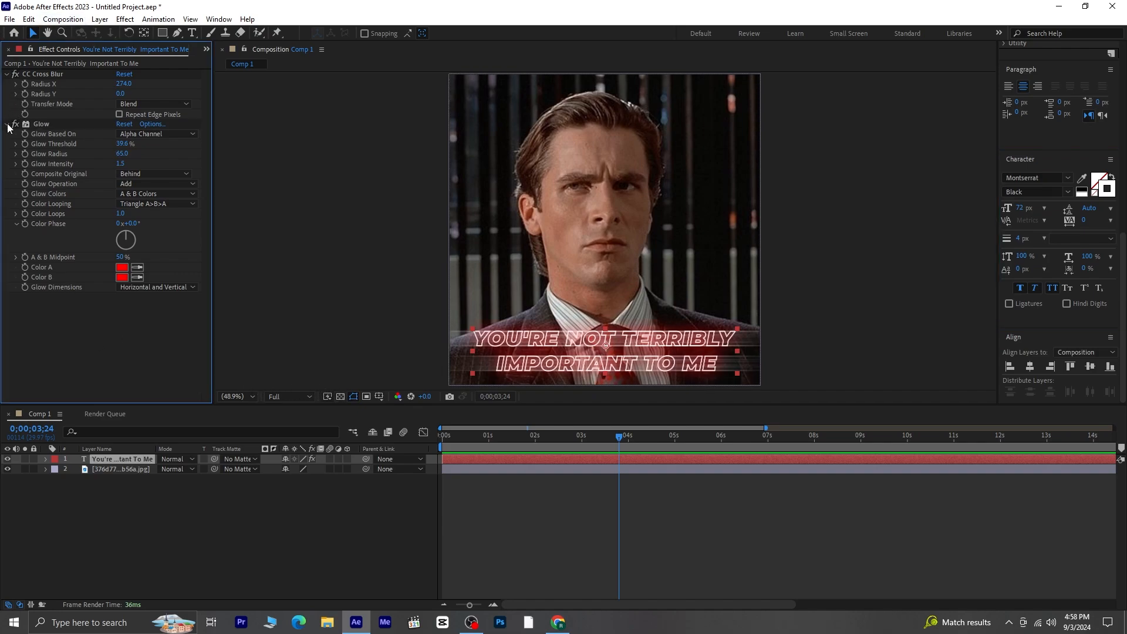
# Collapse the Glow effect and move it above CC Cross Blur in the title's effect order.
pyautogui.click(8, 125)
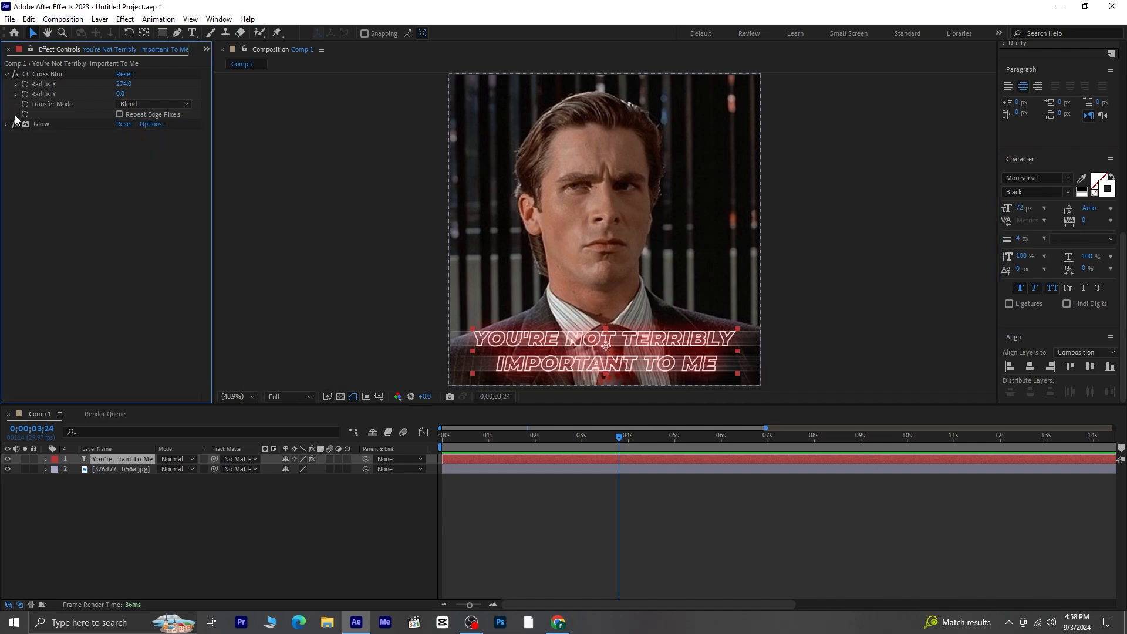
pyautogui.moveTo(38, 124); pyautogui.dragTo(46, 70)
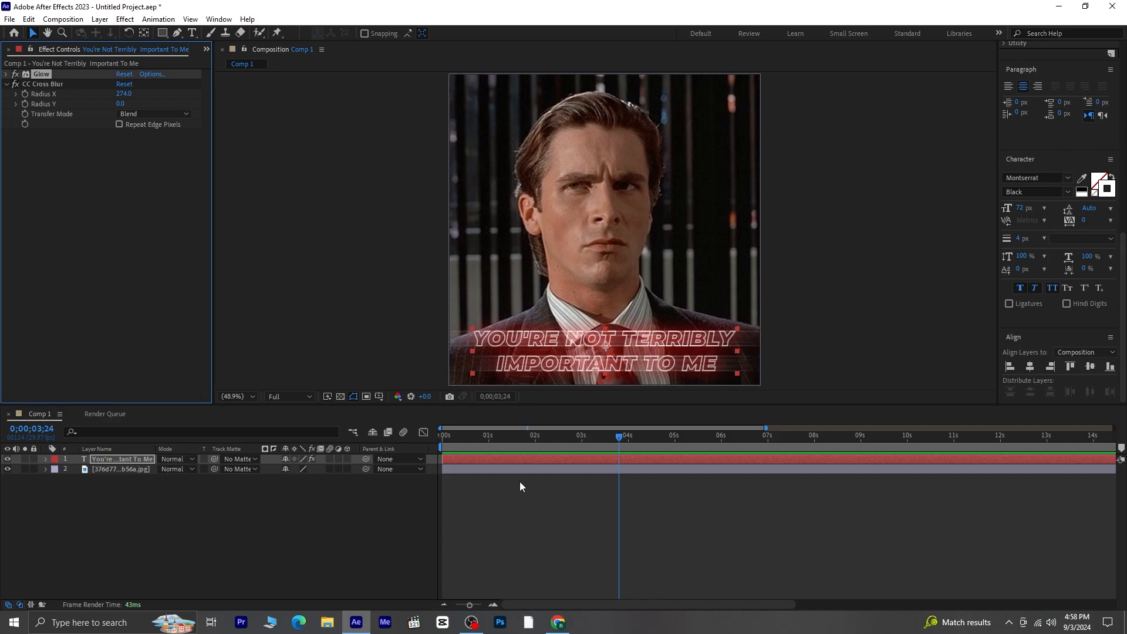
pyautogui.hotkey('ctrl', '5')
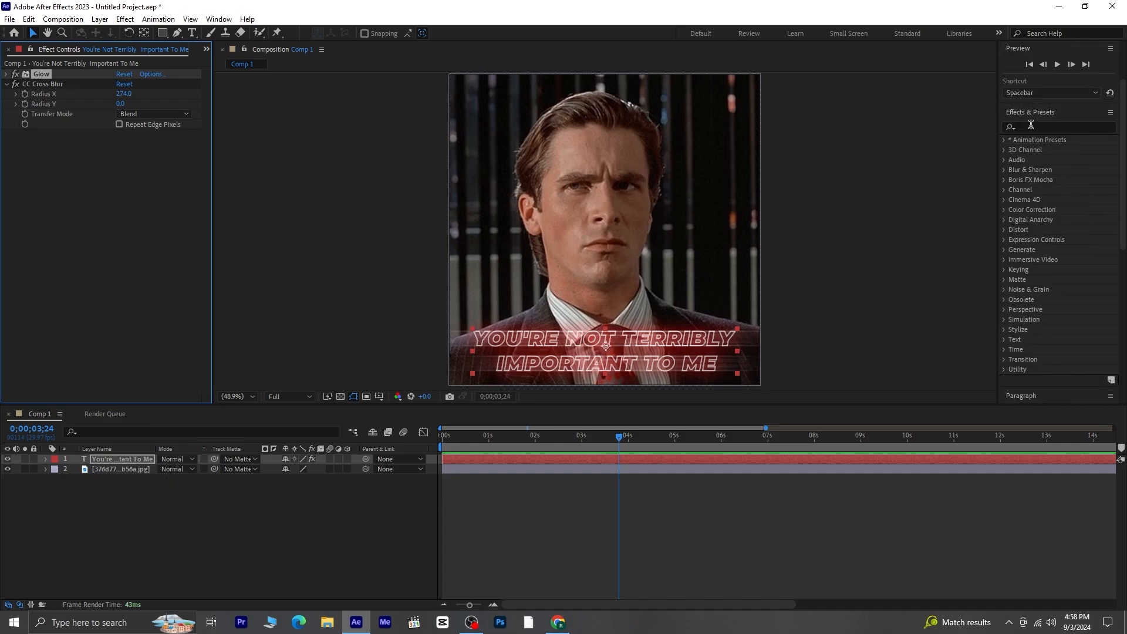
# Find the CC Vector Blur effect and apply it to the title below the cross blur.
pyautogui.click(1029, 128)
pyautogui.write('cc')
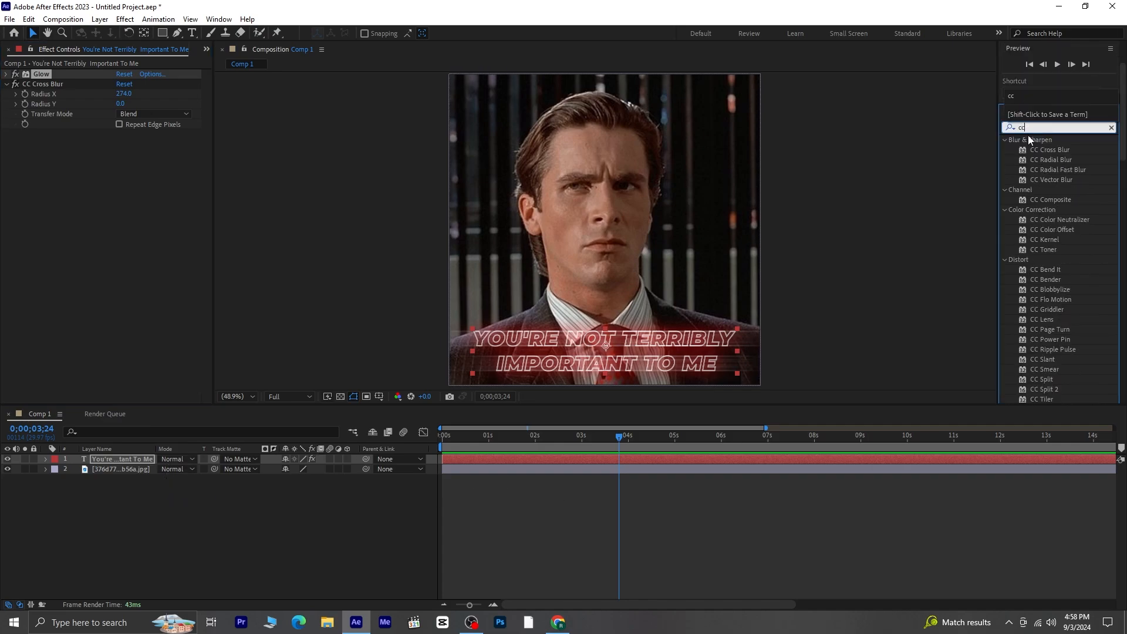
pyautogui.doubleClick(1051, 179)
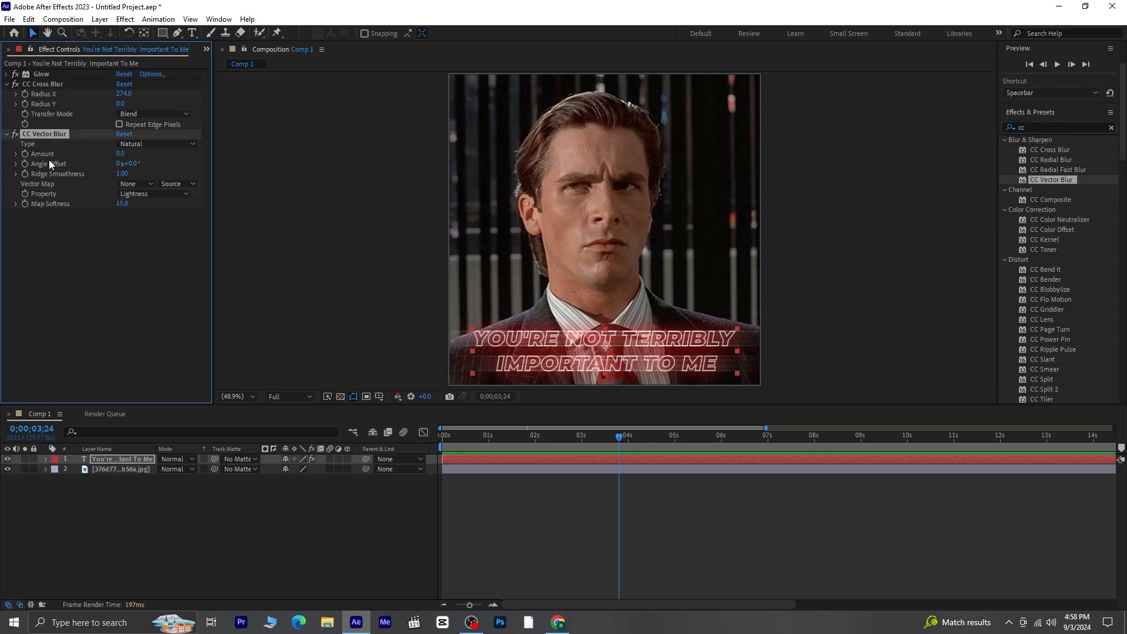
# Keyframe the vector blur's Amount from 33 at the composition start to 0 at 0;00;00;10.
pyautogui.moveTo(599, 440); pyautogui.dragTo(272, 438)
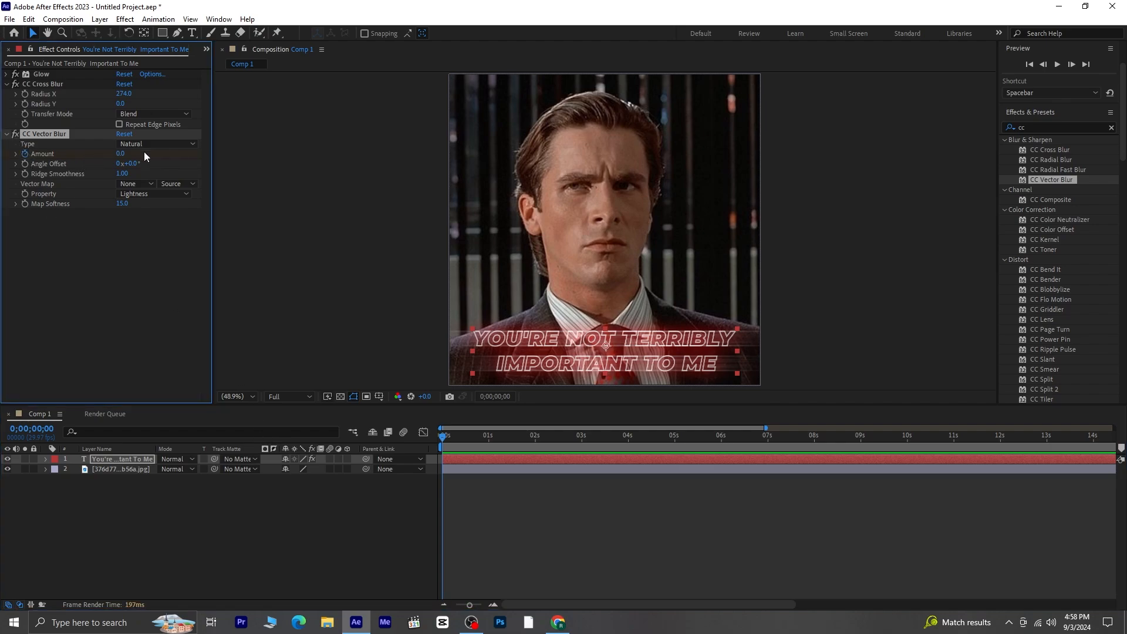
pyautogui.moveTo(121, 154); pyautogui.dragTo(152, 163)
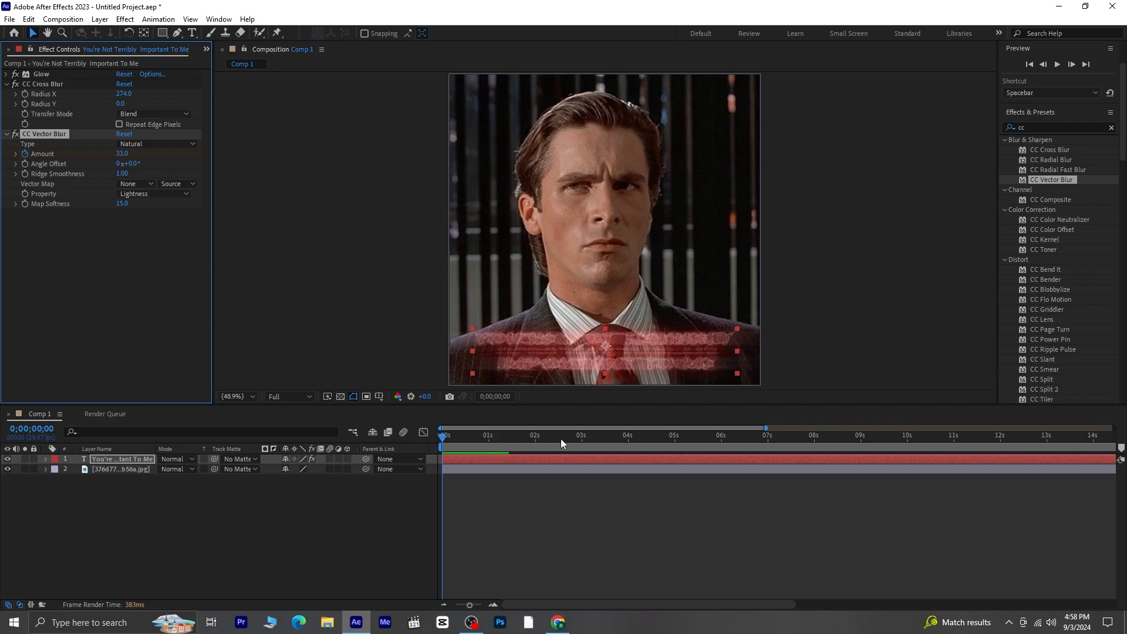
pyautogui.press('space')
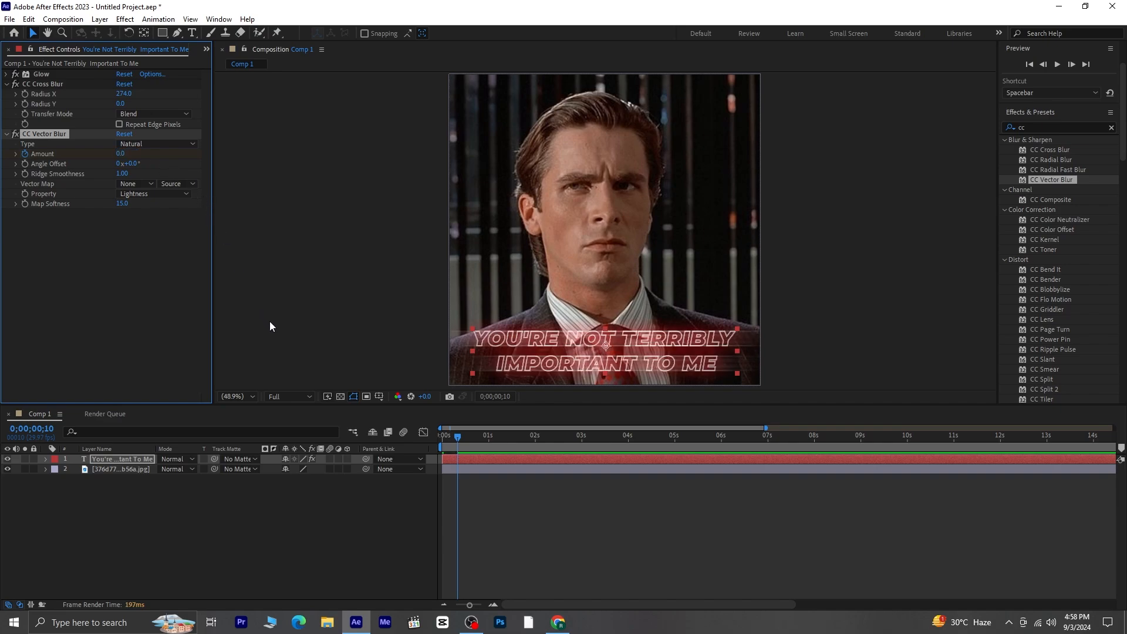
# Add a third Amount keyframe of 0 at 0;00;00;20, shift the last two keyframes about two frames earlier and preview the animation.
pyautogui.press('u')
pyautogui.moveTo(459, 436); pyautogui.dragTo(475, 452)
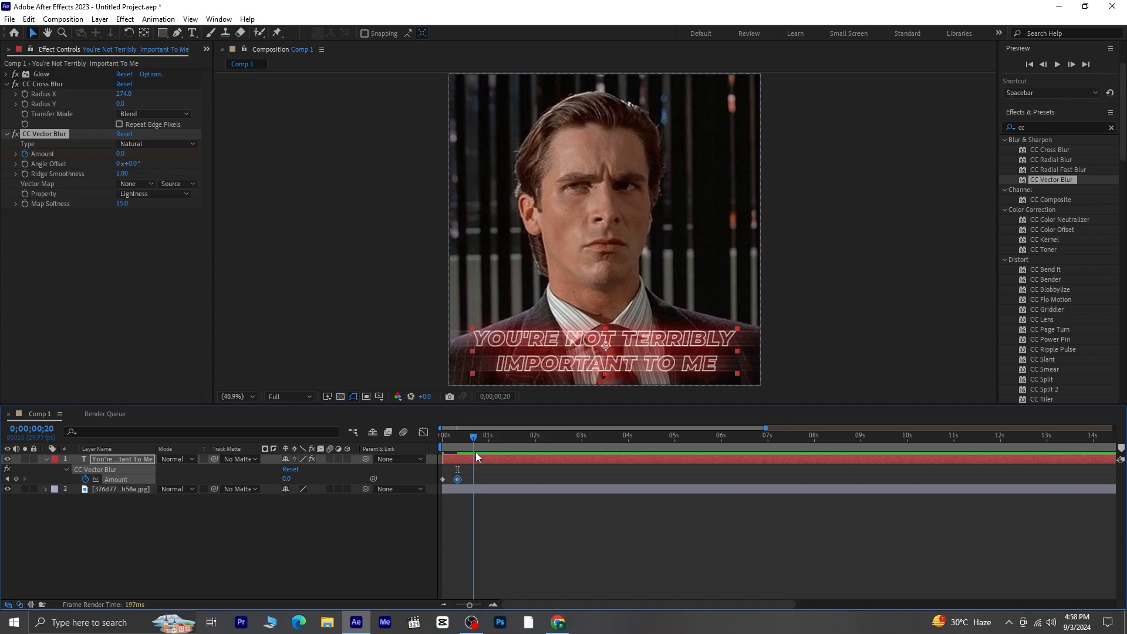
pyautogui.click(17, 479)
pyautogui.moveTo(490, 474); pyautogui.dragTo(454, 482)
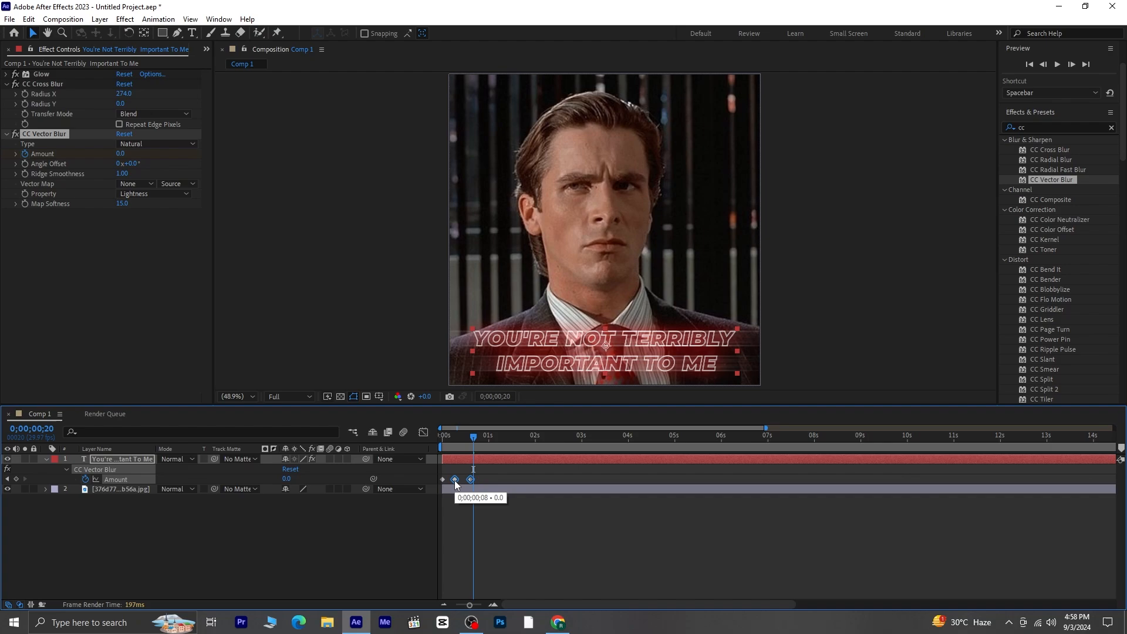
pyautogui.press('space')
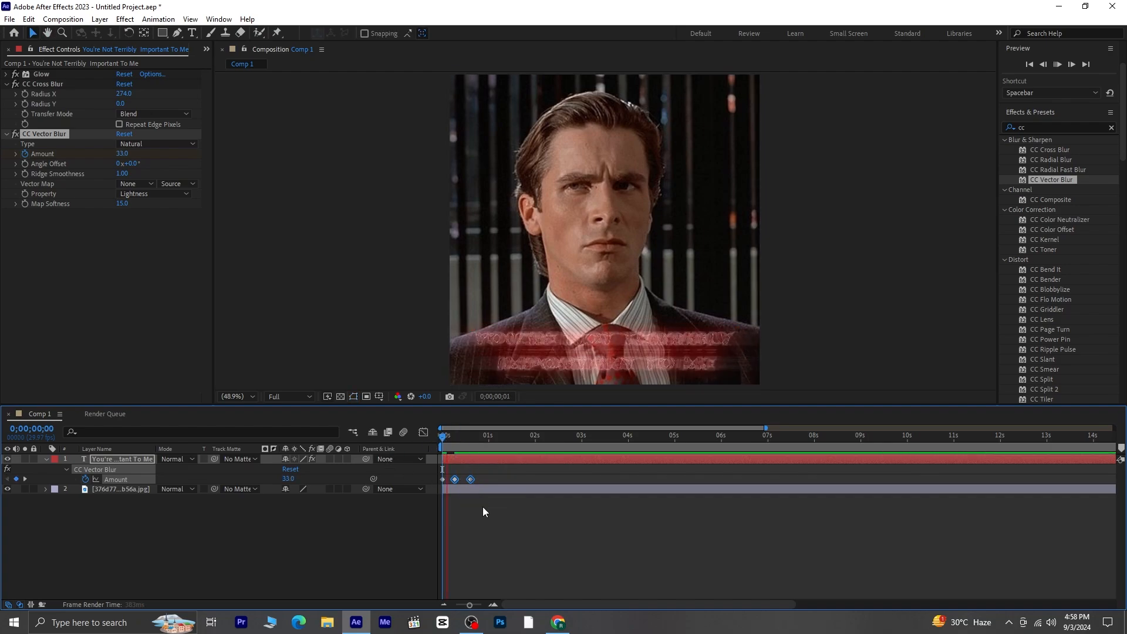
pyautogui.press('space')
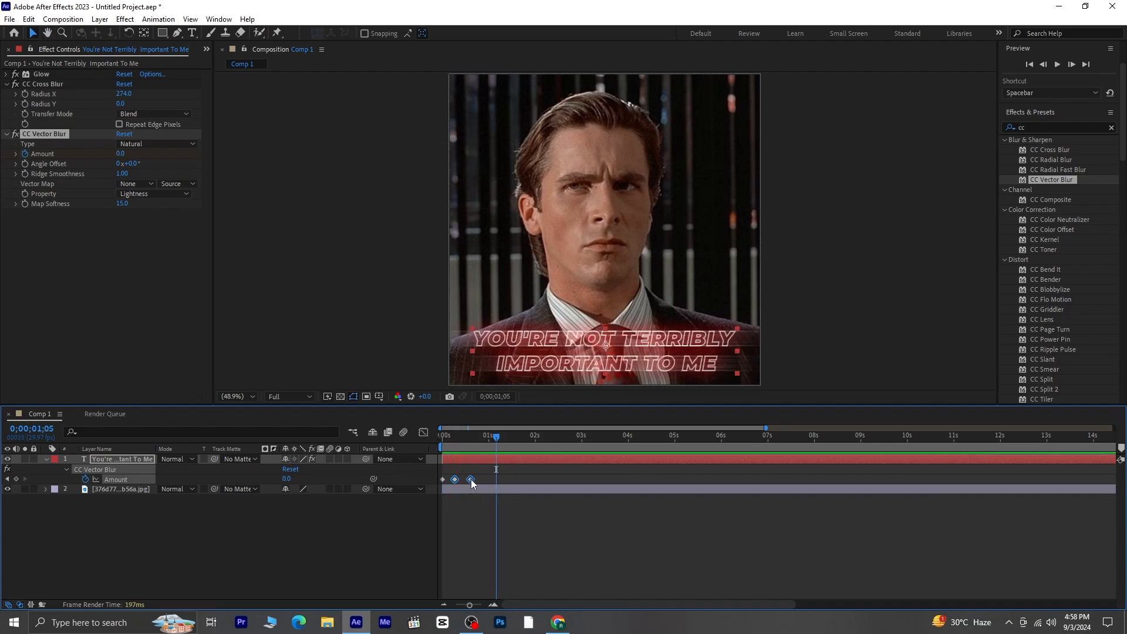
# Move only the last vector blur Amount keyframe slightly later on the timeline.
pyautogui.click(466, 495)
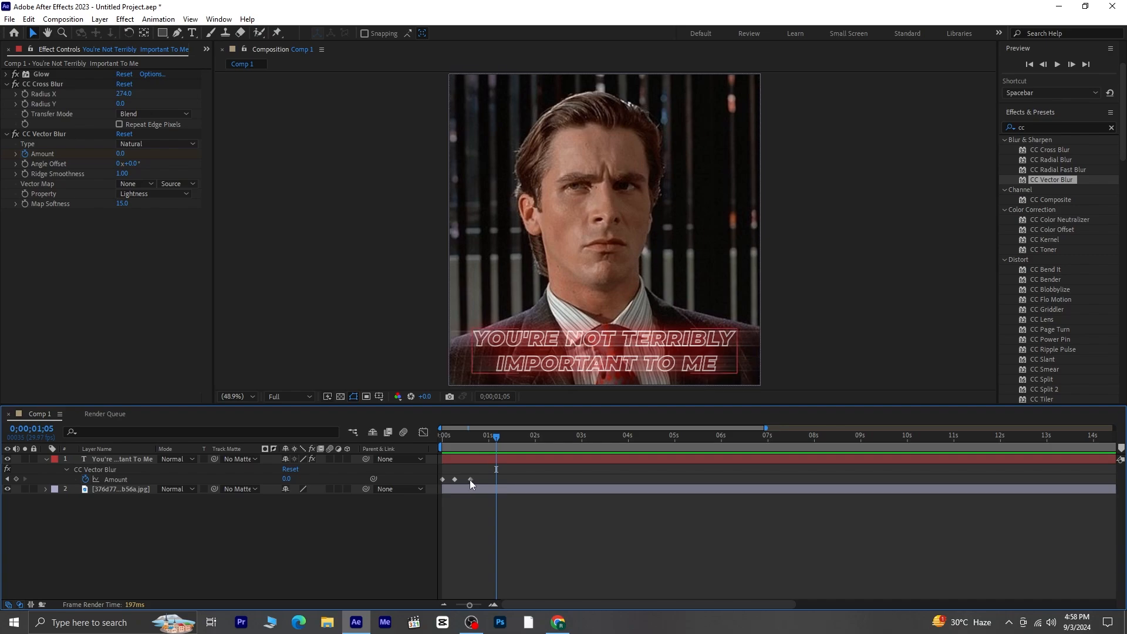
pyautogui.moveTo(470, 480); pyautogui.dragTo(474, 480)
pyautogui.click(467, 507)
# Add the expression loopOut("pingpong") to the vector blur's Amount and preview the looping title.
pyautogui.keyDown('alt'); pyautogui.click(85, 478); pyautogui.keyUp('alt')
pyautogui.write('loo')
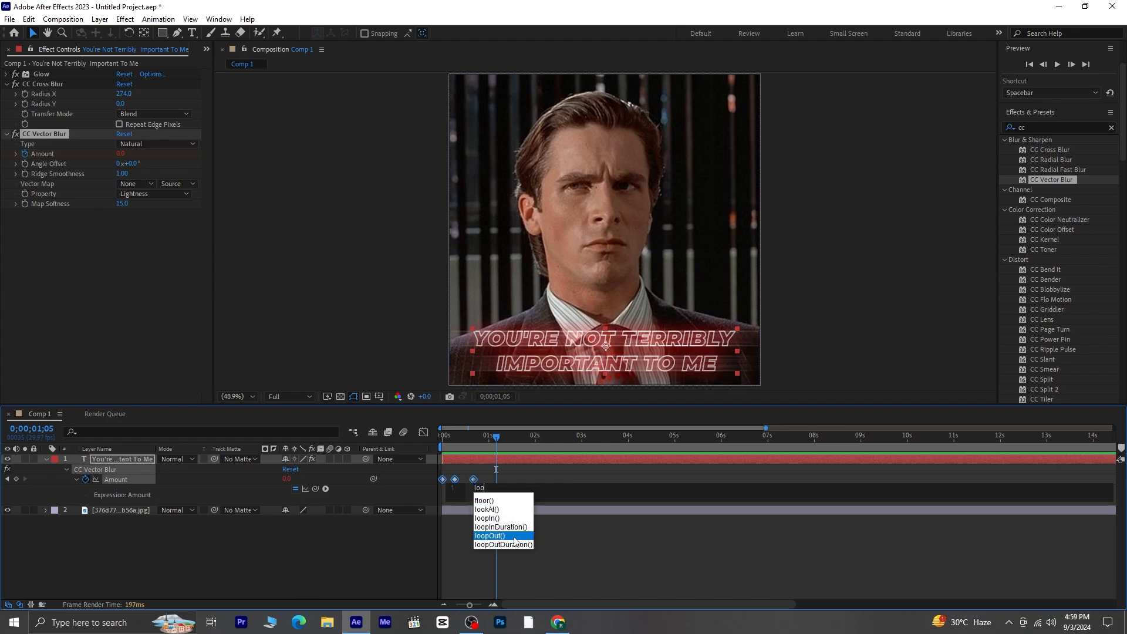
pyautogui.click(514, 536)
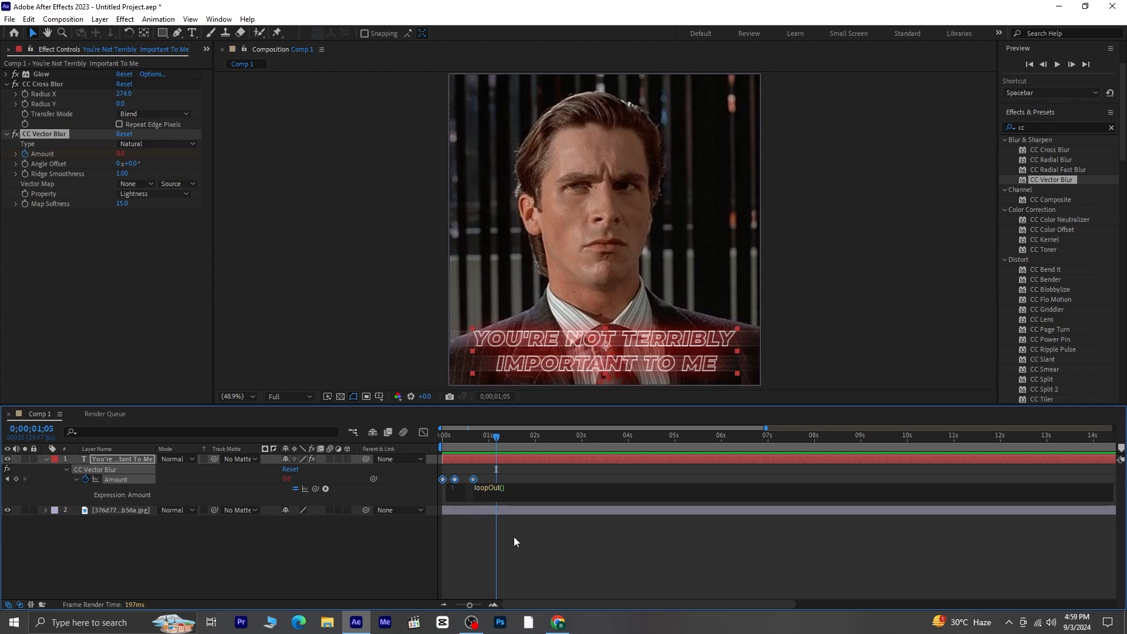
pyautogui.write('"')
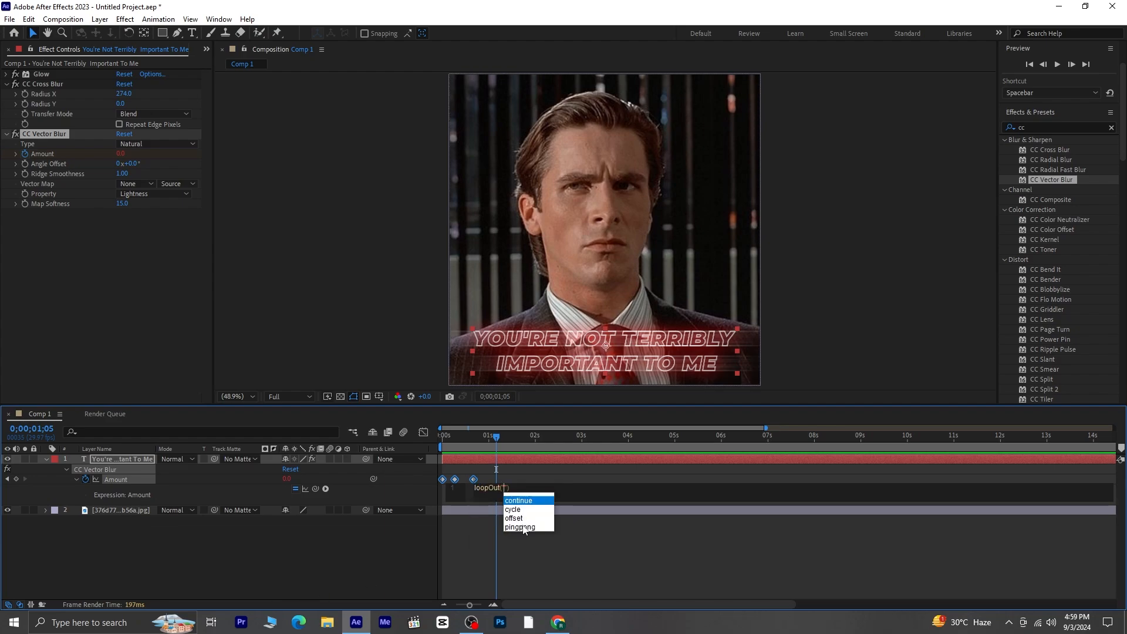
pyautogui.click(520, 527)
pyautogui.click(506, 473)
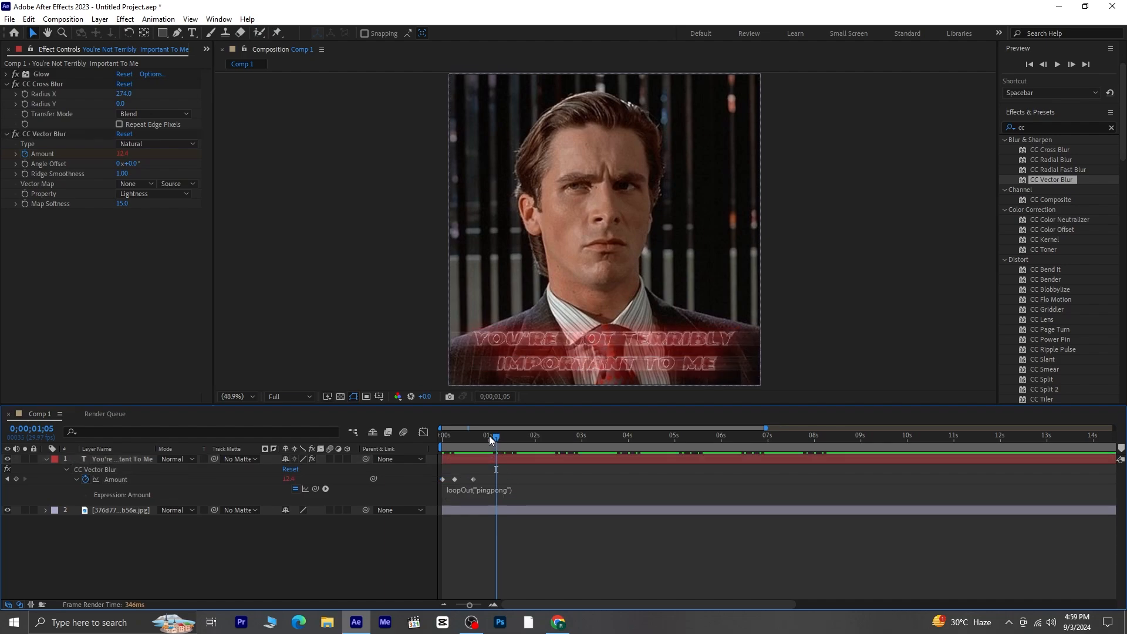
pyautogui.press('space')
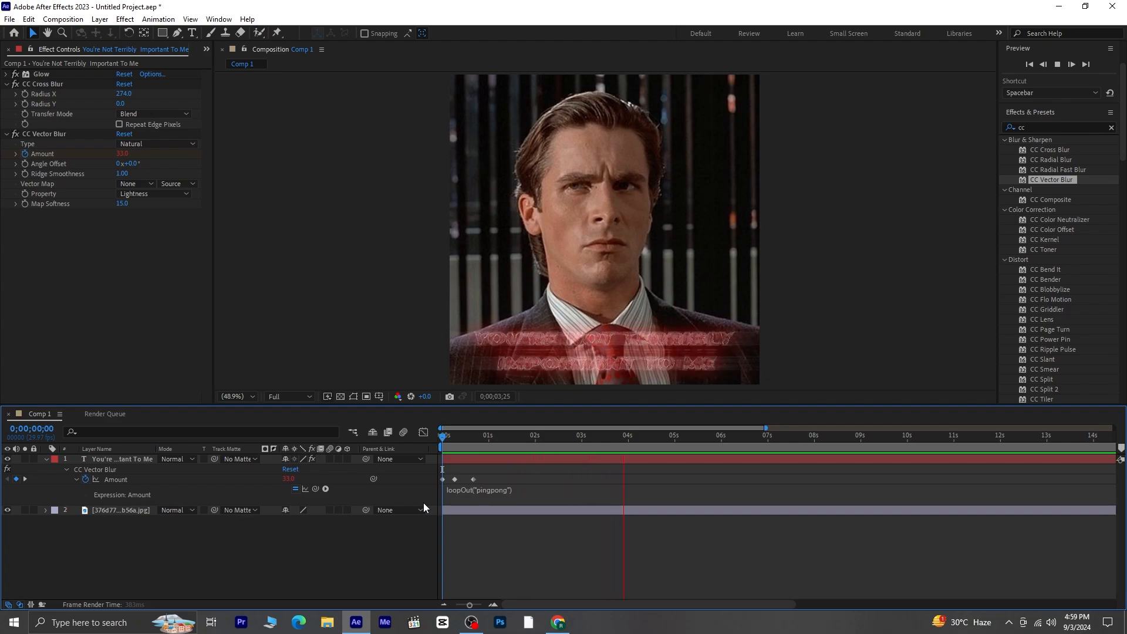
pyautogui.press('space')
# Slow the blur loop by moving the last two Amount keyframes later, the final one to about 0;00;01;05, and preview it.
pyautogui.moveTo(486, 475); pyautogui.dragTo(460, 479)
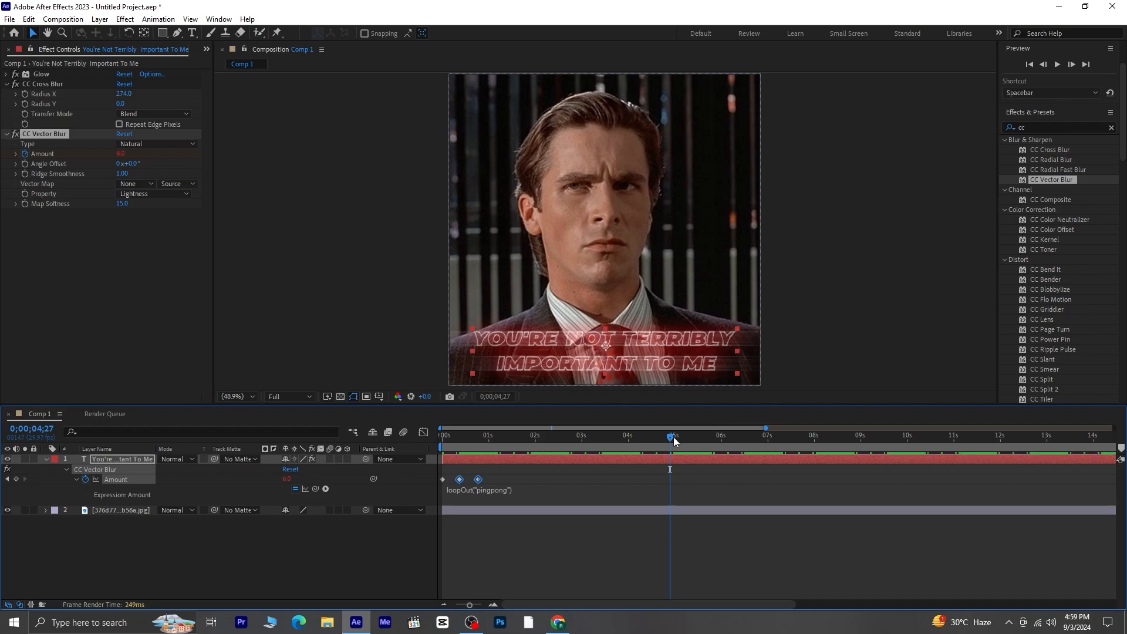
pyautogui.moveTo(673, 437); pyautogui.dragTo(388, 466)
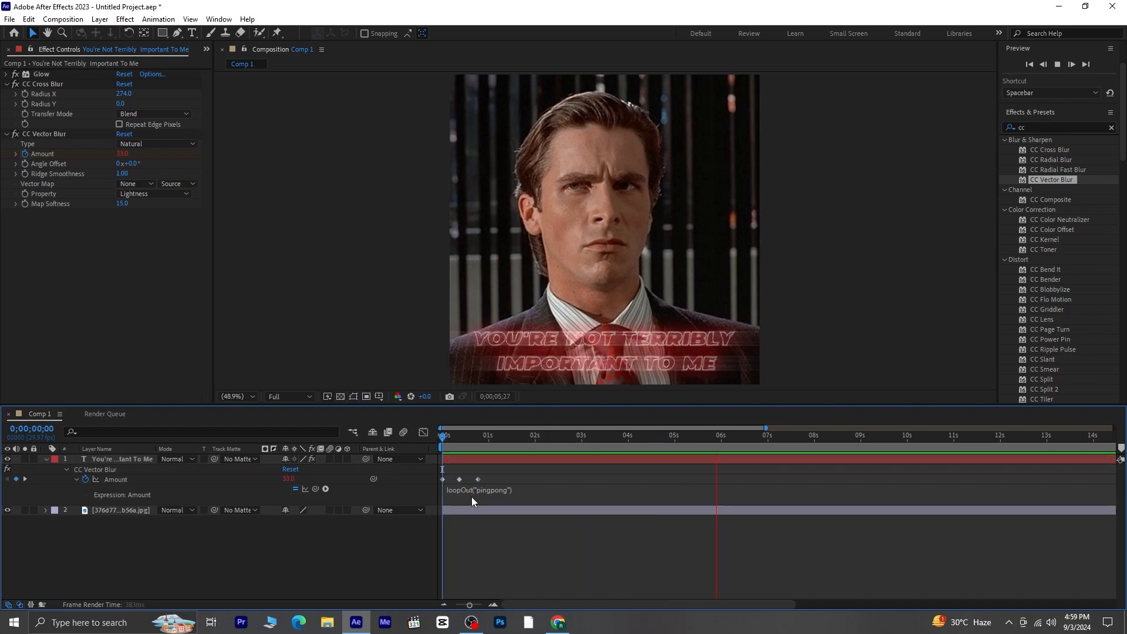
pyautogui.press('space')
pyautogui.moveTo(478, 479)
pyautogui.mouseDown()
pyautogui.moveTo(460, 479)
pyautogui.moveTo(497, 480)
pyautogui.mouseUp()
pyautogui.moveTo(717, 437); pyautogui.dragTo(592, 455)
pyautogui.press('space')
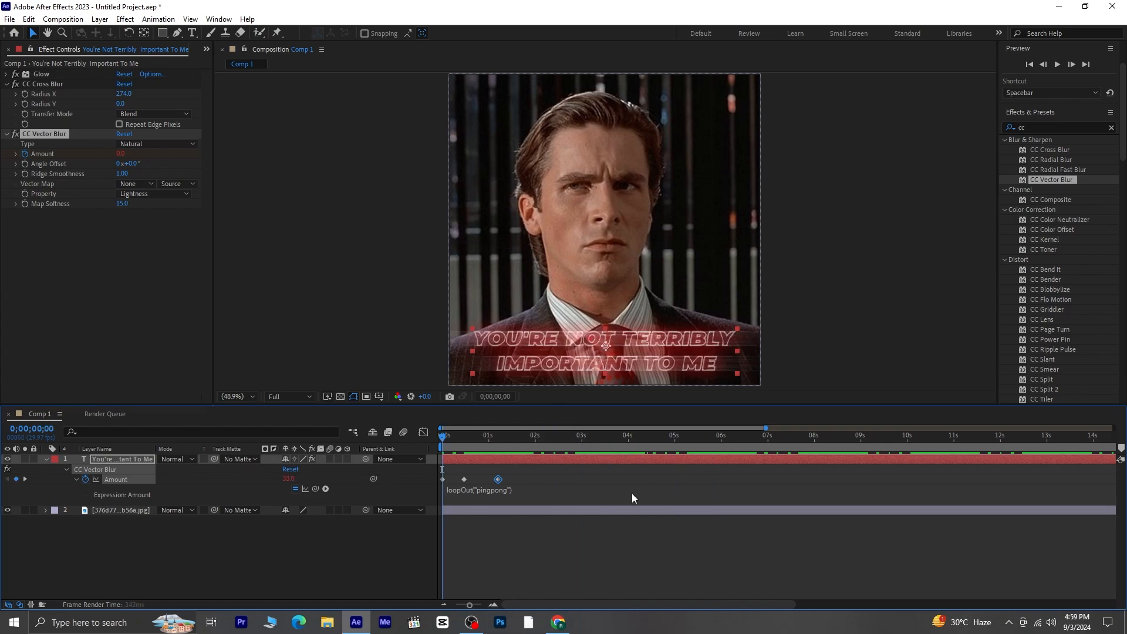